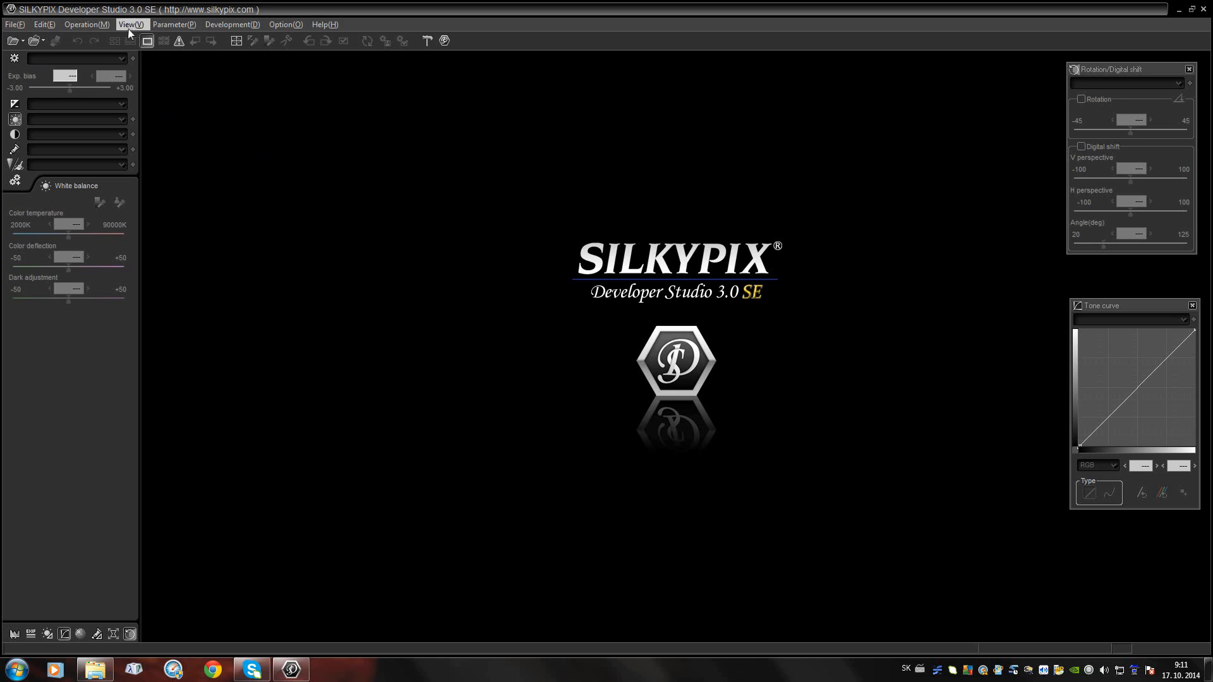
Check the dialogs for opening a single file and for selecting a folder, browsing the picture folders, and cancel both.
click(14, 27)
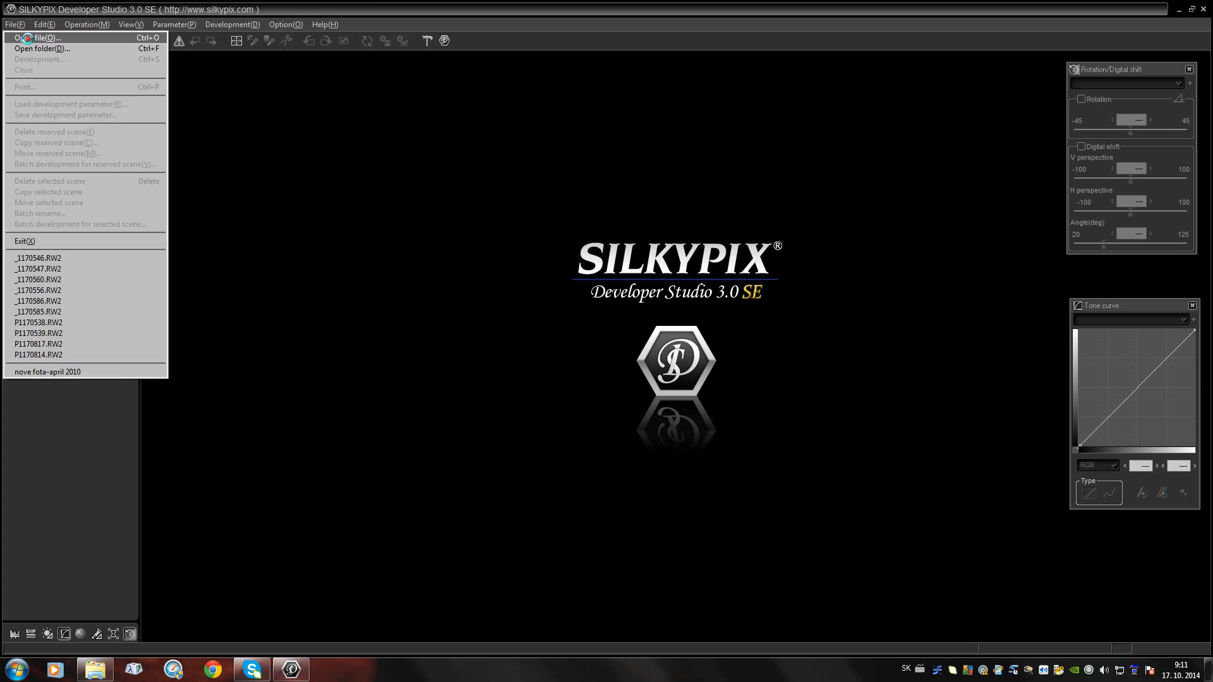
click(28, 40)
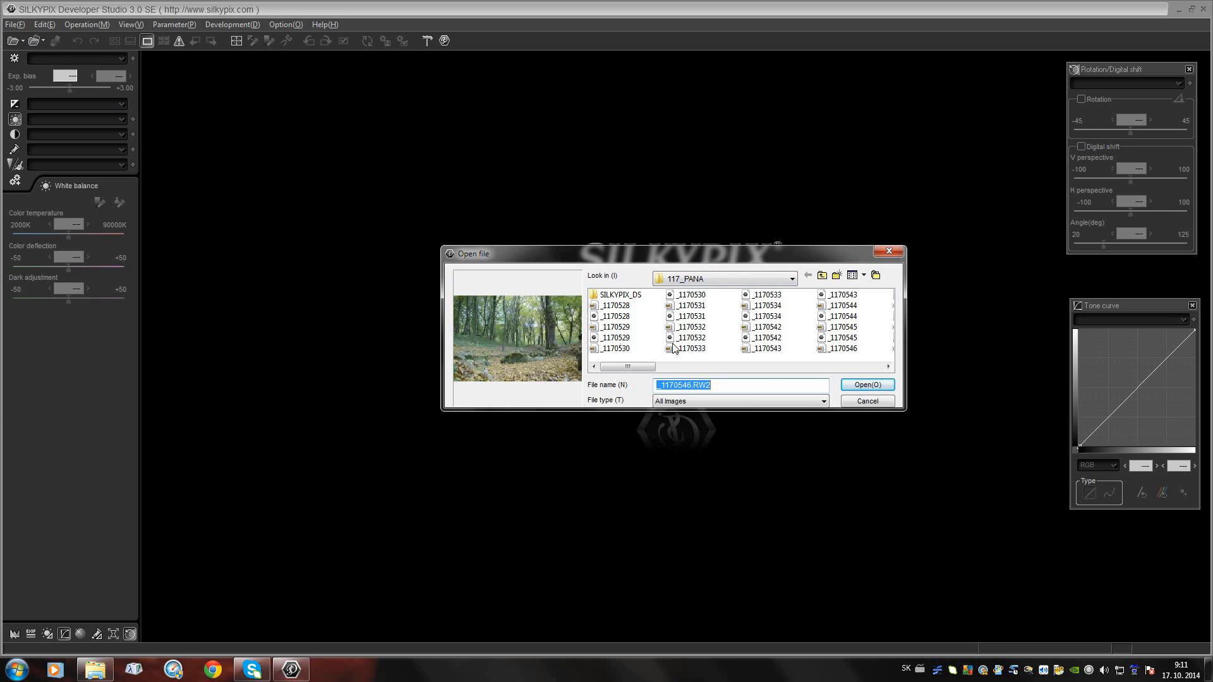
click(882, 403)
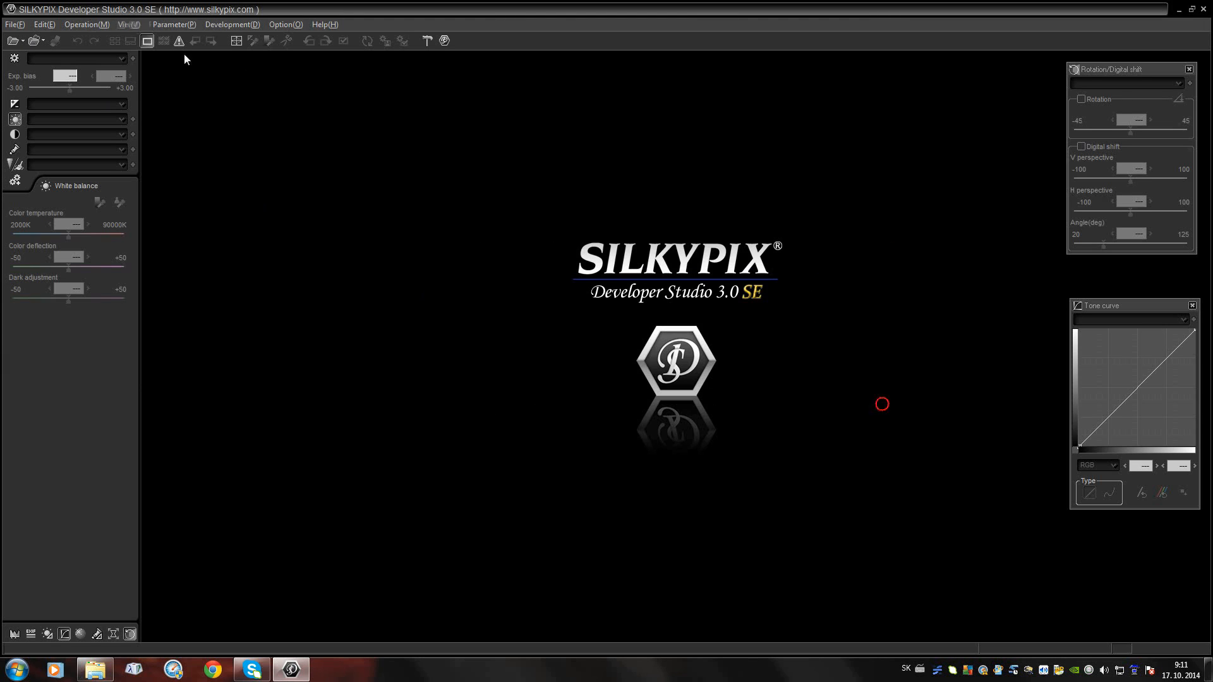
click(9, 27)
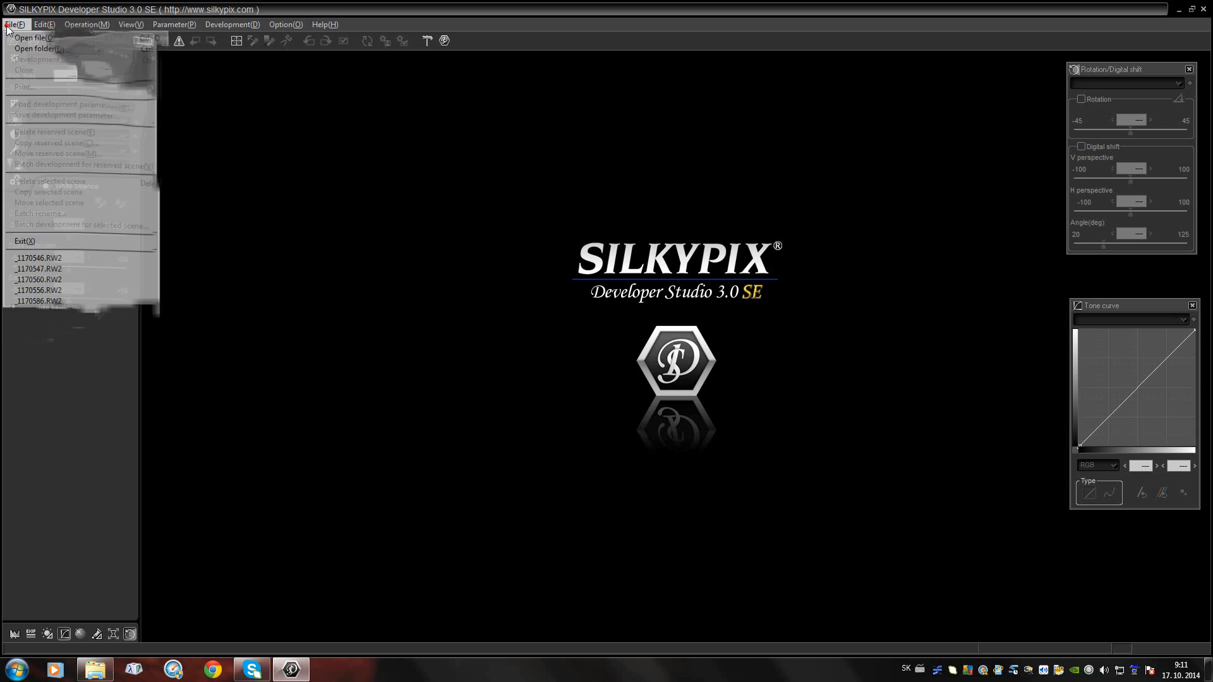
click(35, 48)
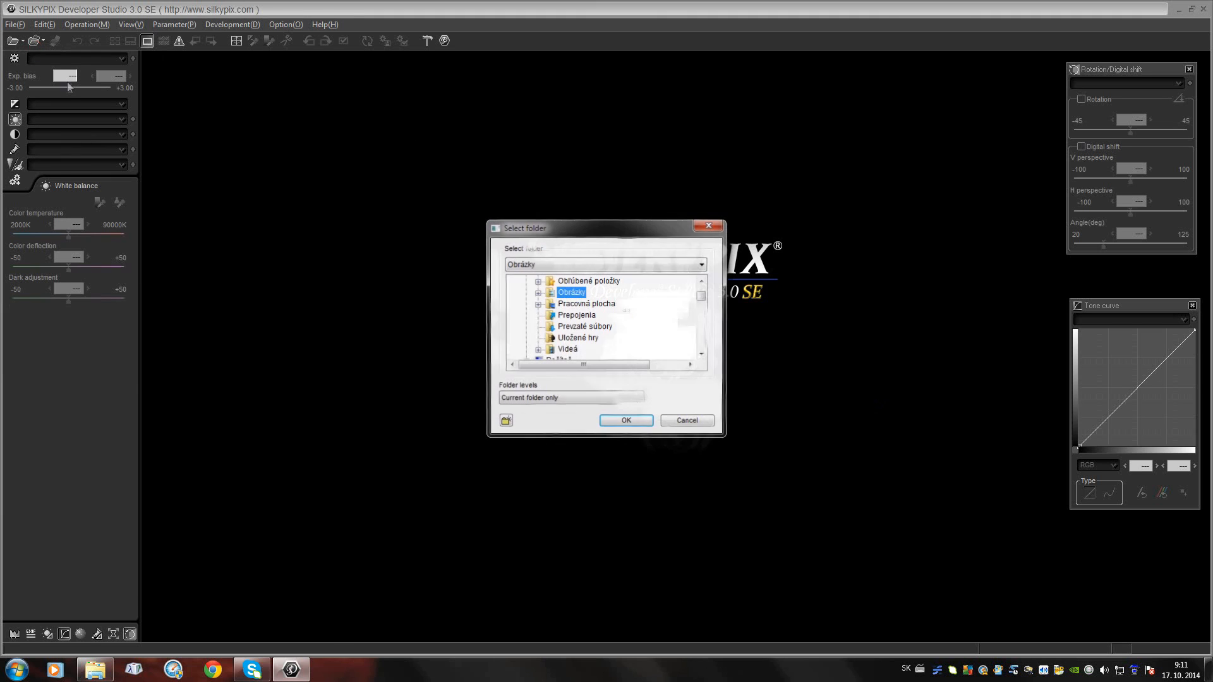
drag(701, 295, 702, 322)
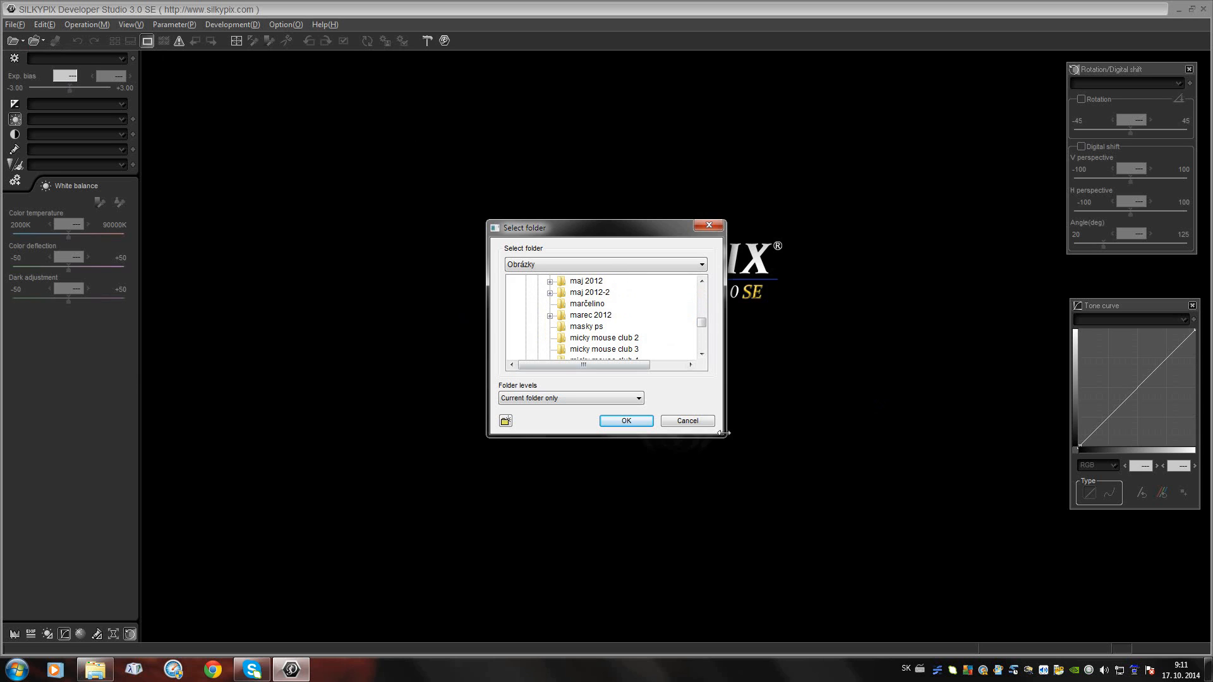
click(688, 420)
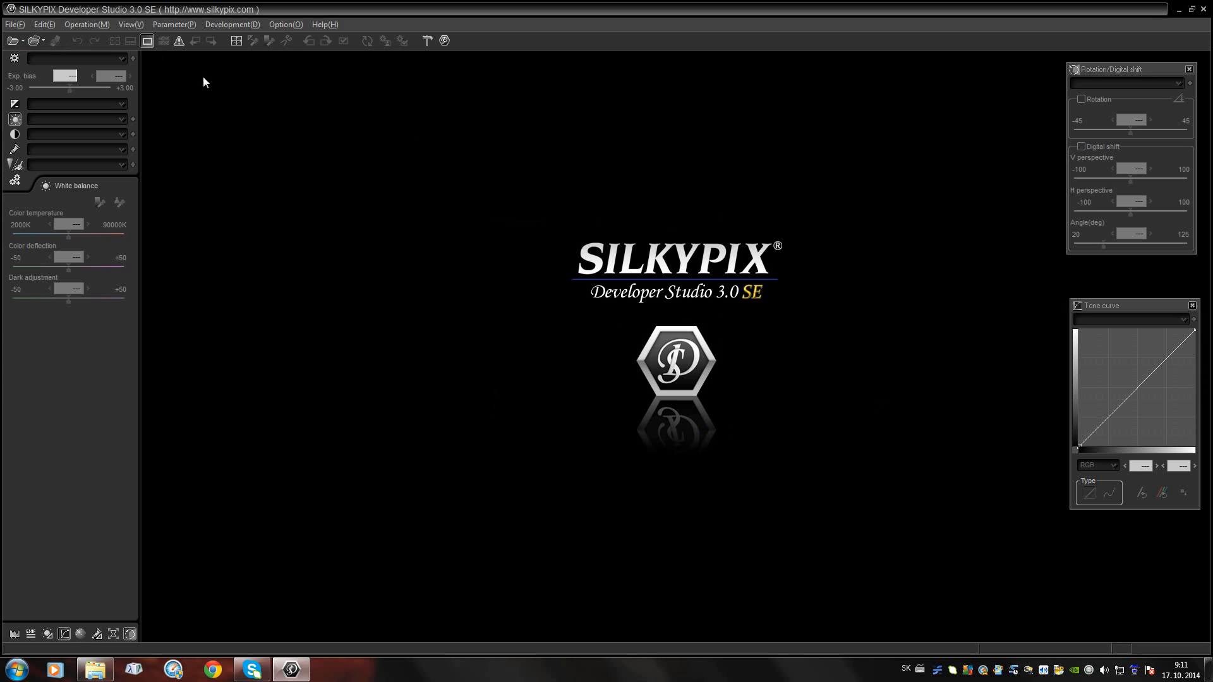
click(19, 27)
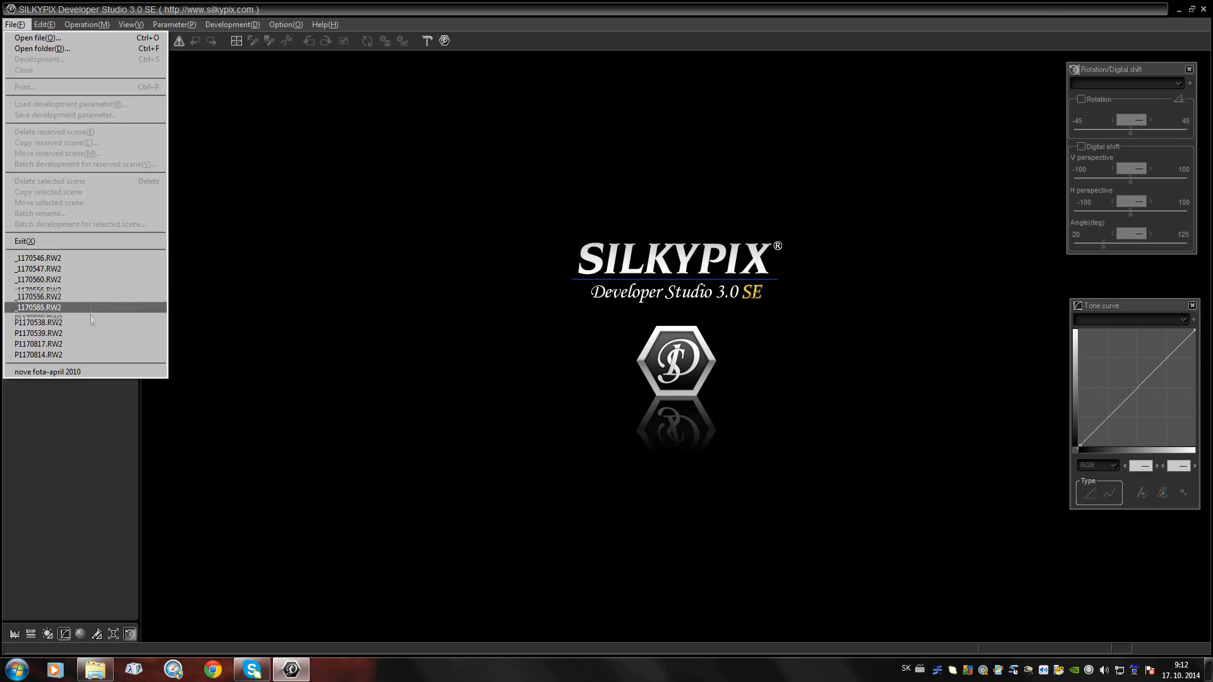
click(247, 240)
click(36, 26)
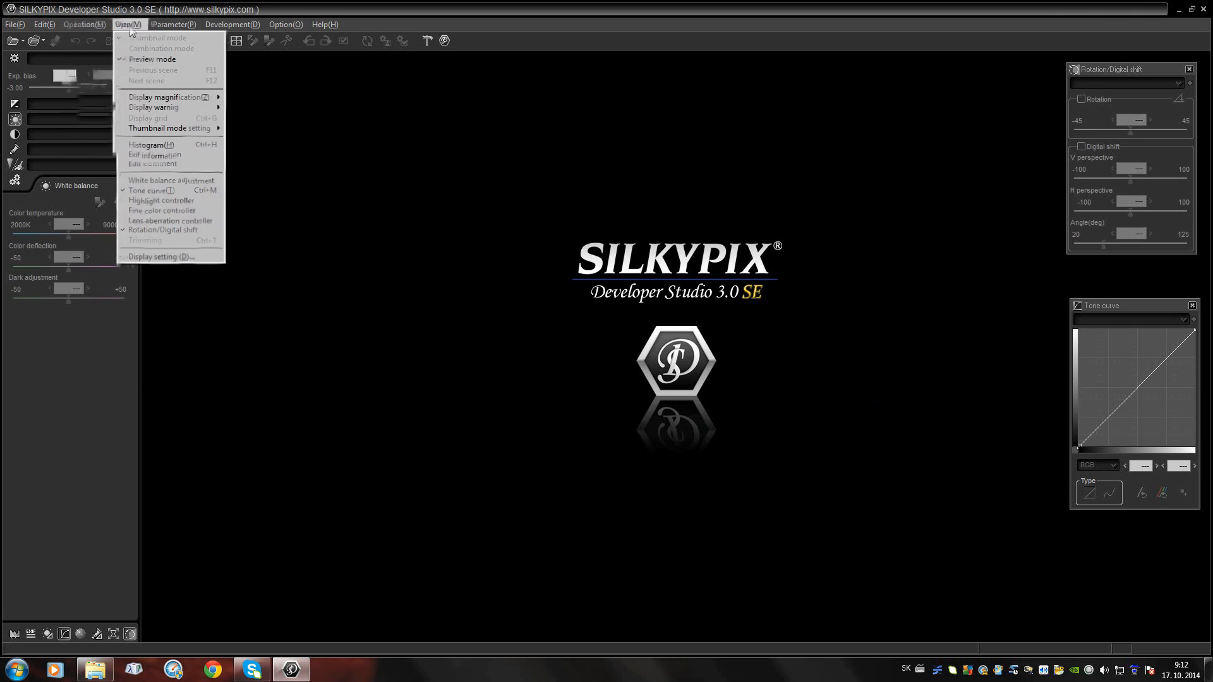
mouse_move(219, 29)
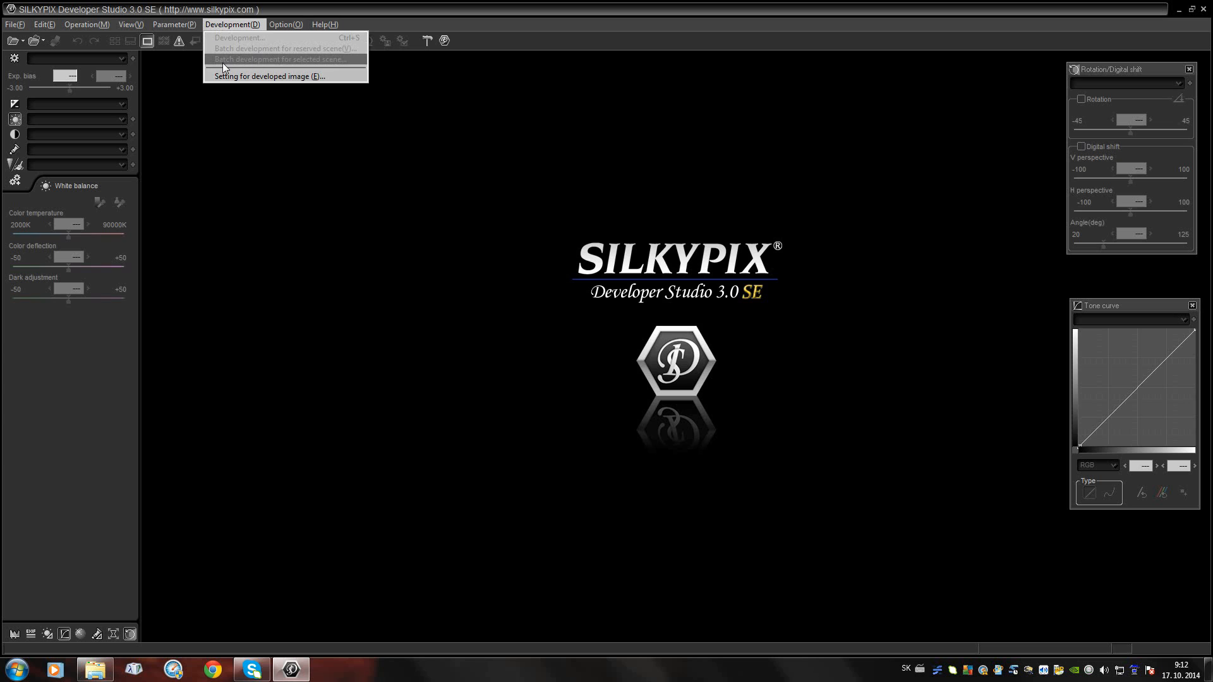
Review the settings for developed images, including the output colorspace choices, keeping AdobeRGB colorspace.
mouse_move(274, 30)
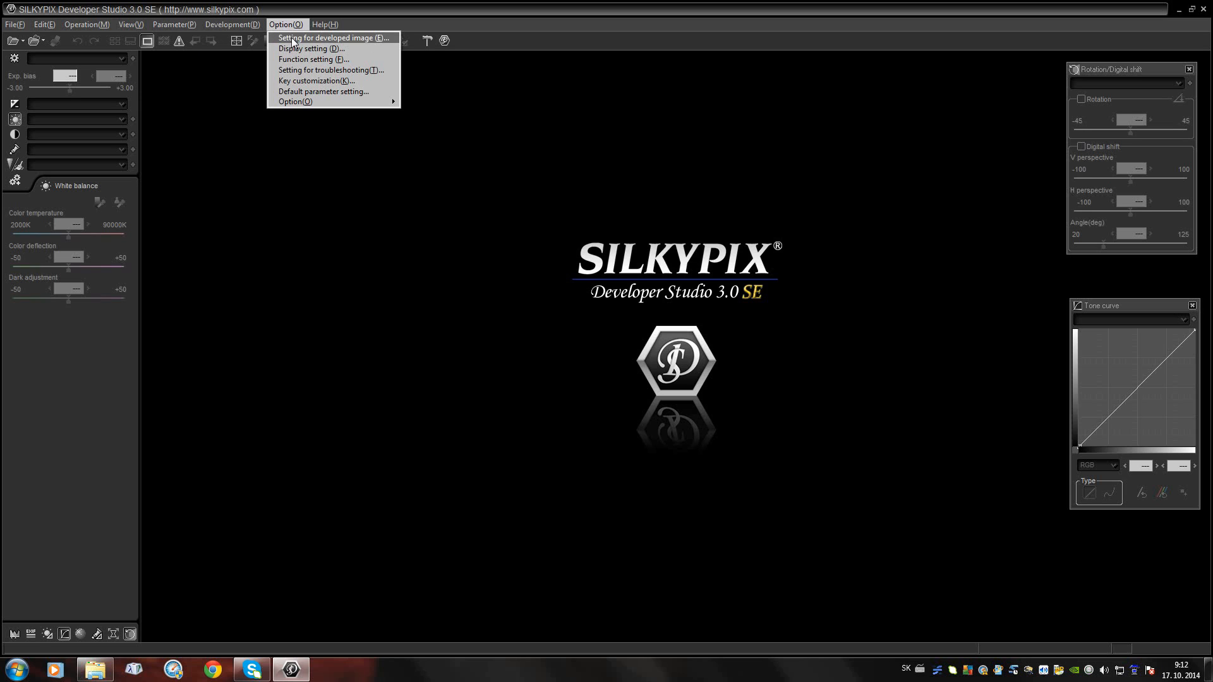
click(292, 39)
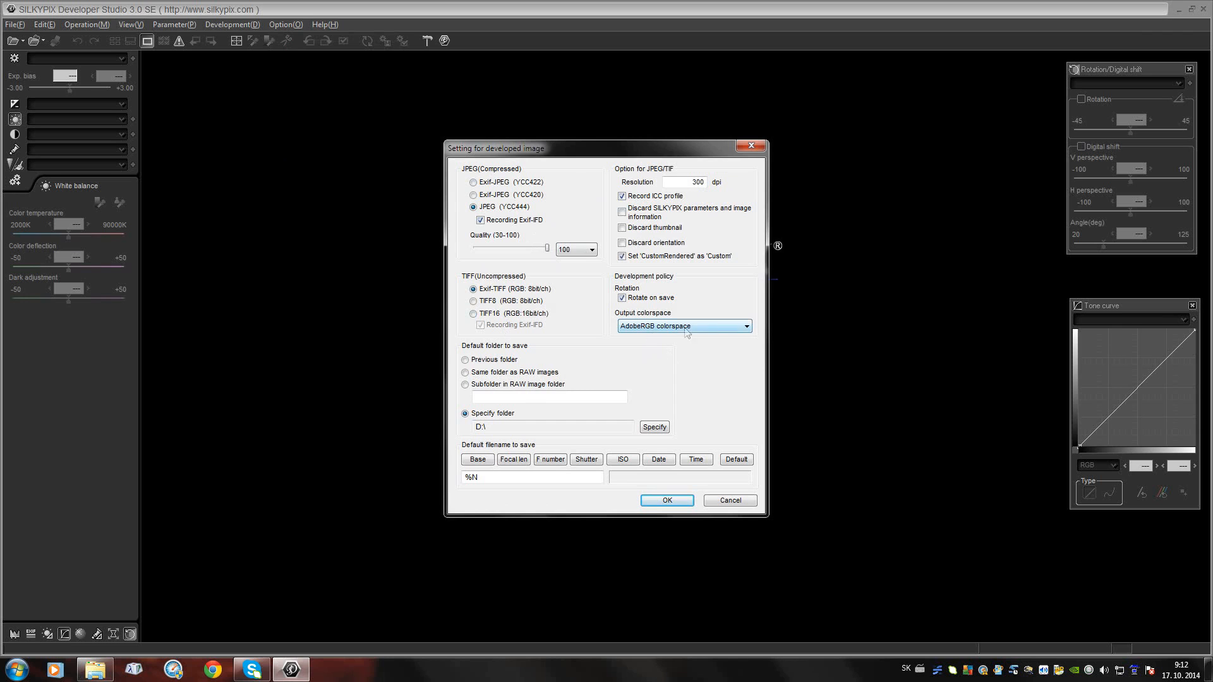
click(747, 327)
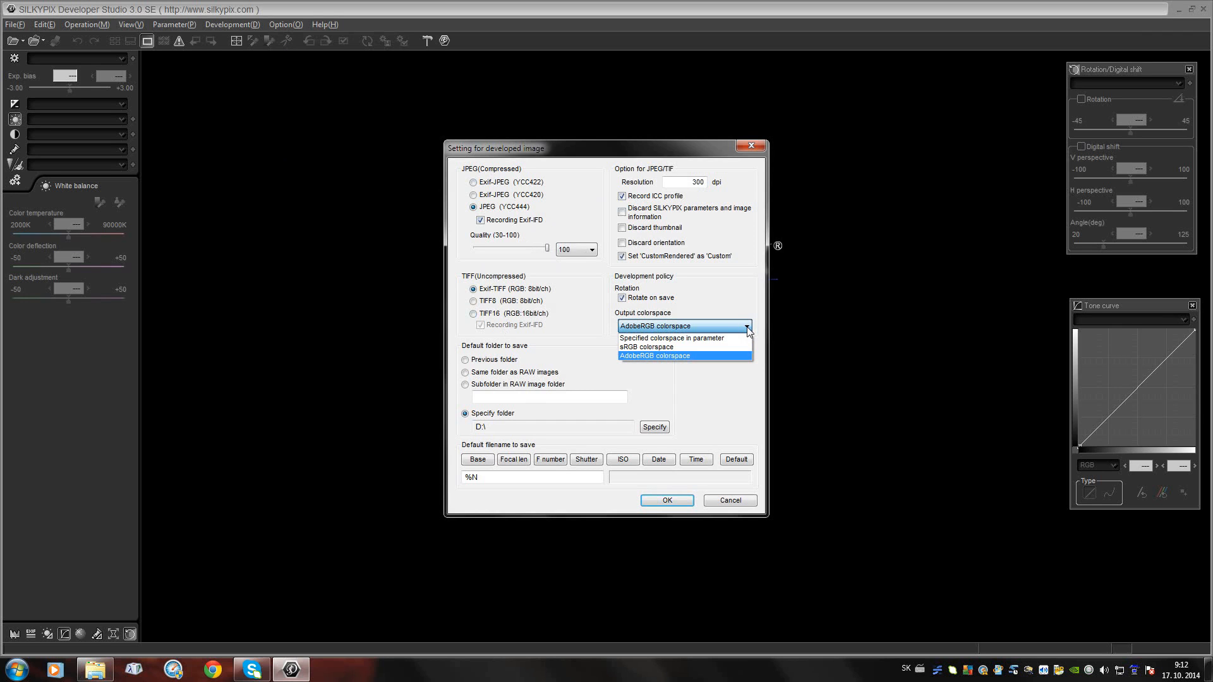
click(747, 328)
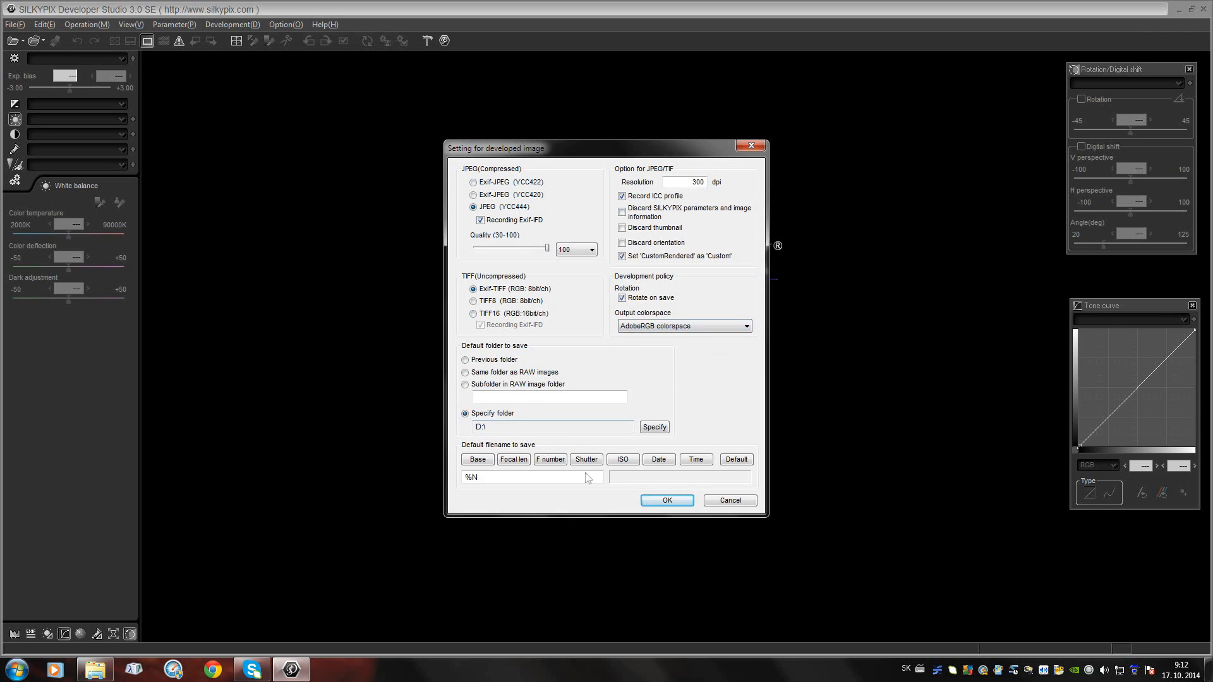
click(675, 505)
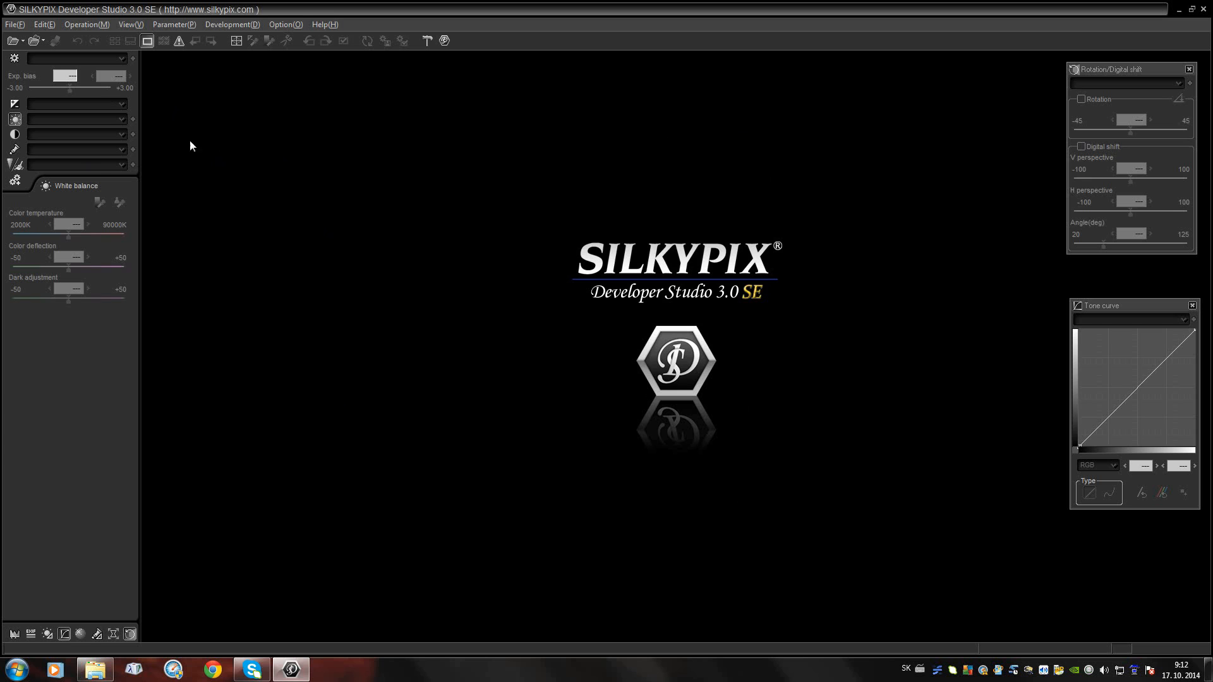
Open the raw photo _1170546.RW2 and set its overall development preset to Default.
click(11, 42)
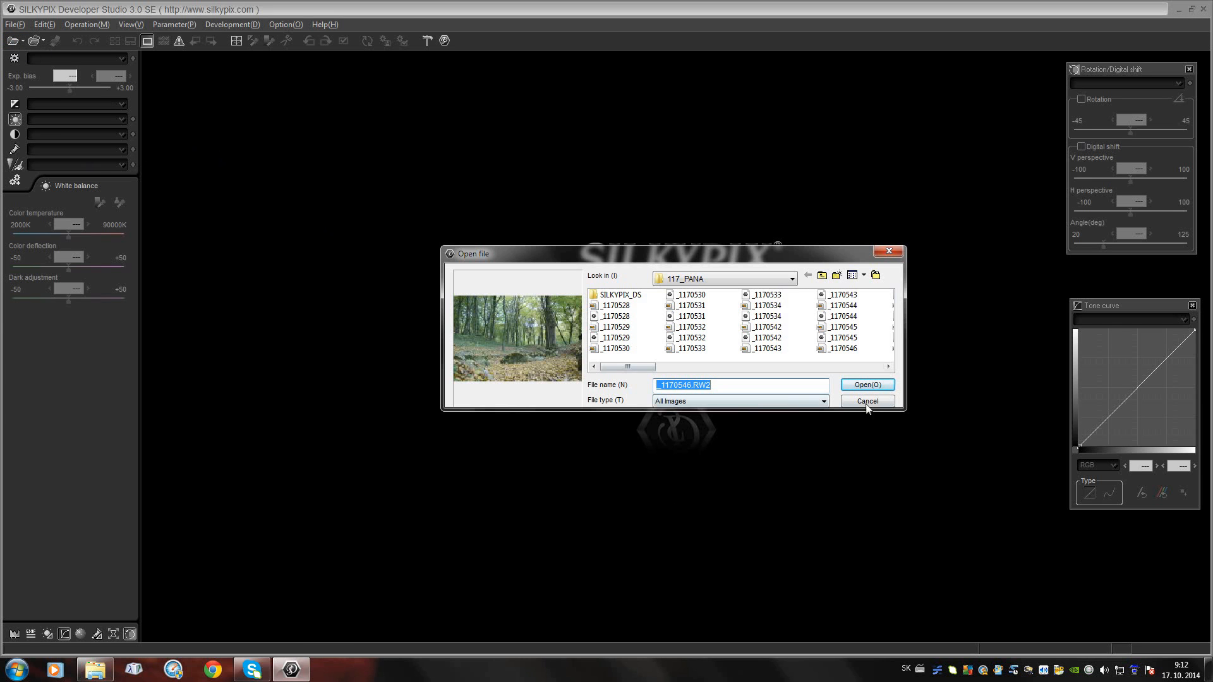
click(873, 387)
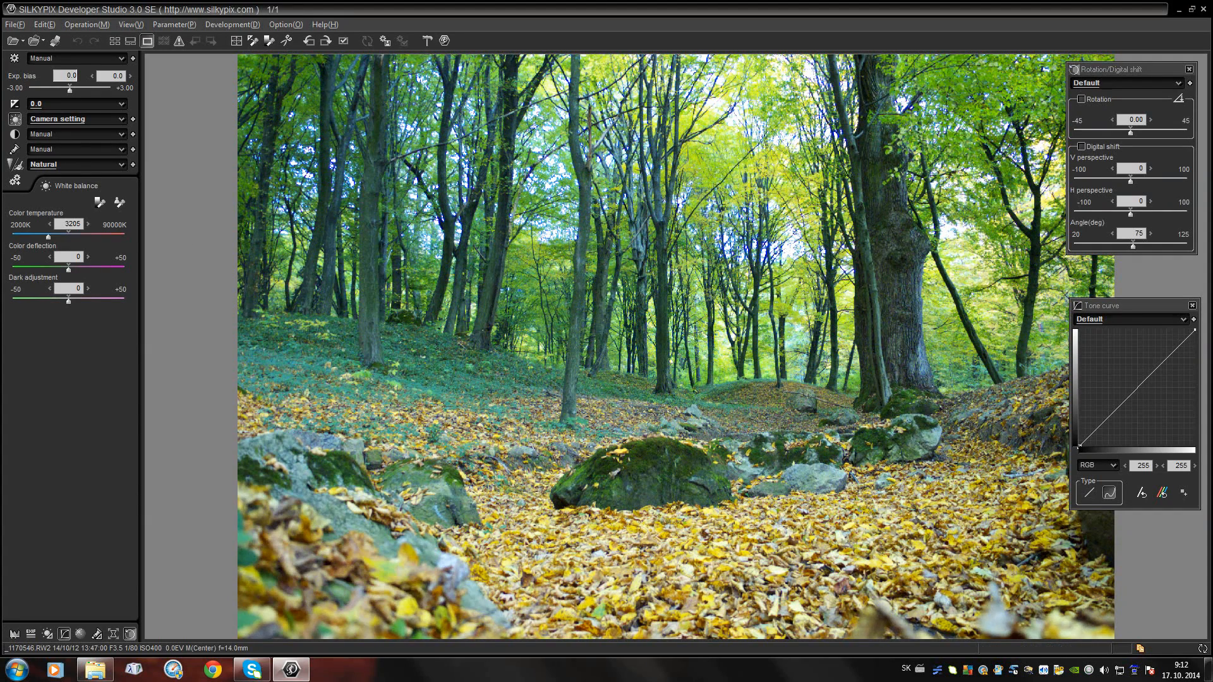
click(122, 58)
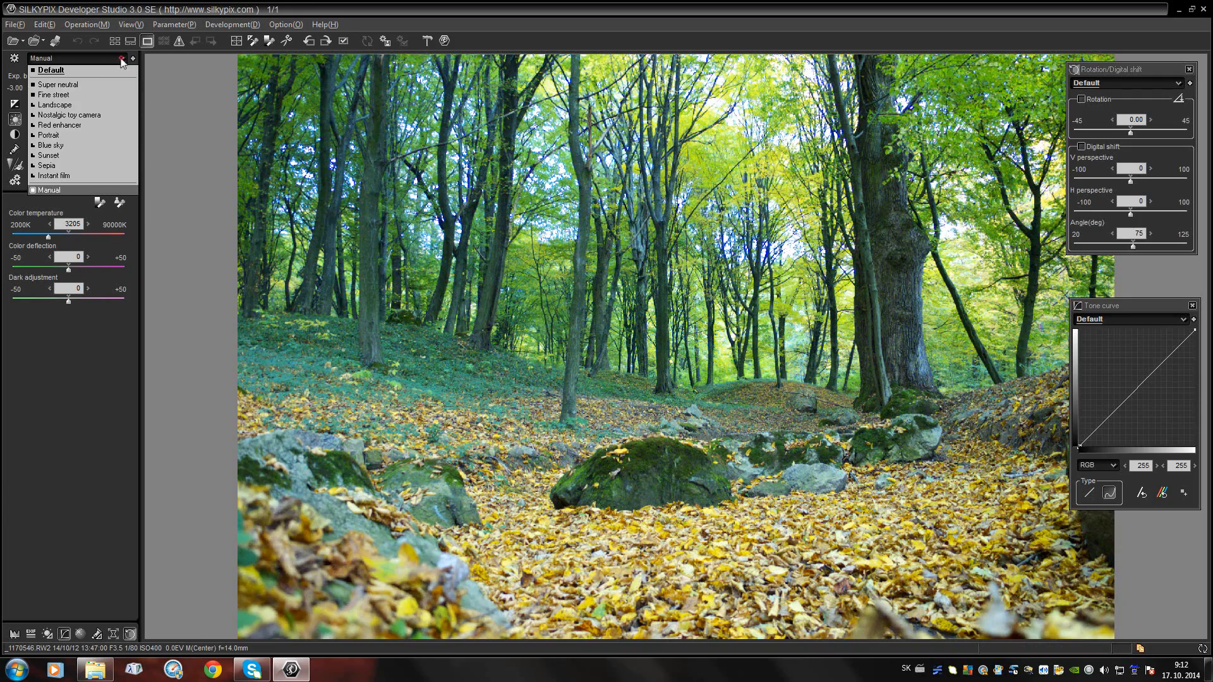
click(93, 71)
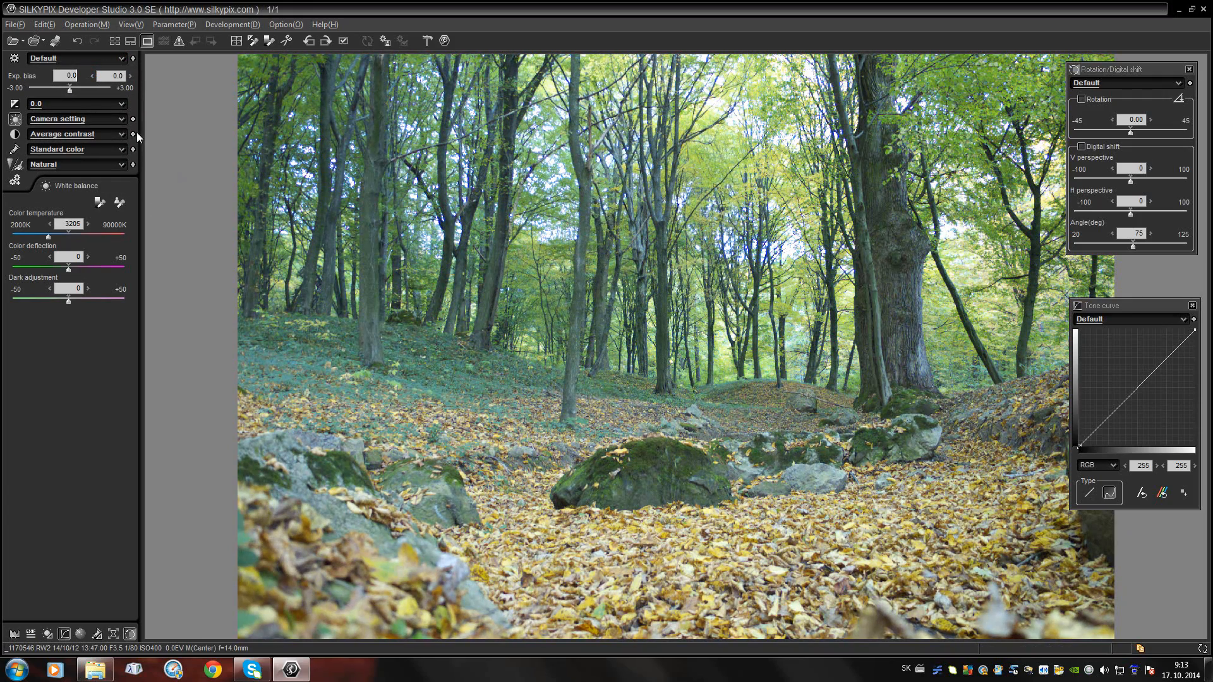
Activate the Zoom tool and adjust the preview magnification to 33%, ending at 44%.
click(44, 25)
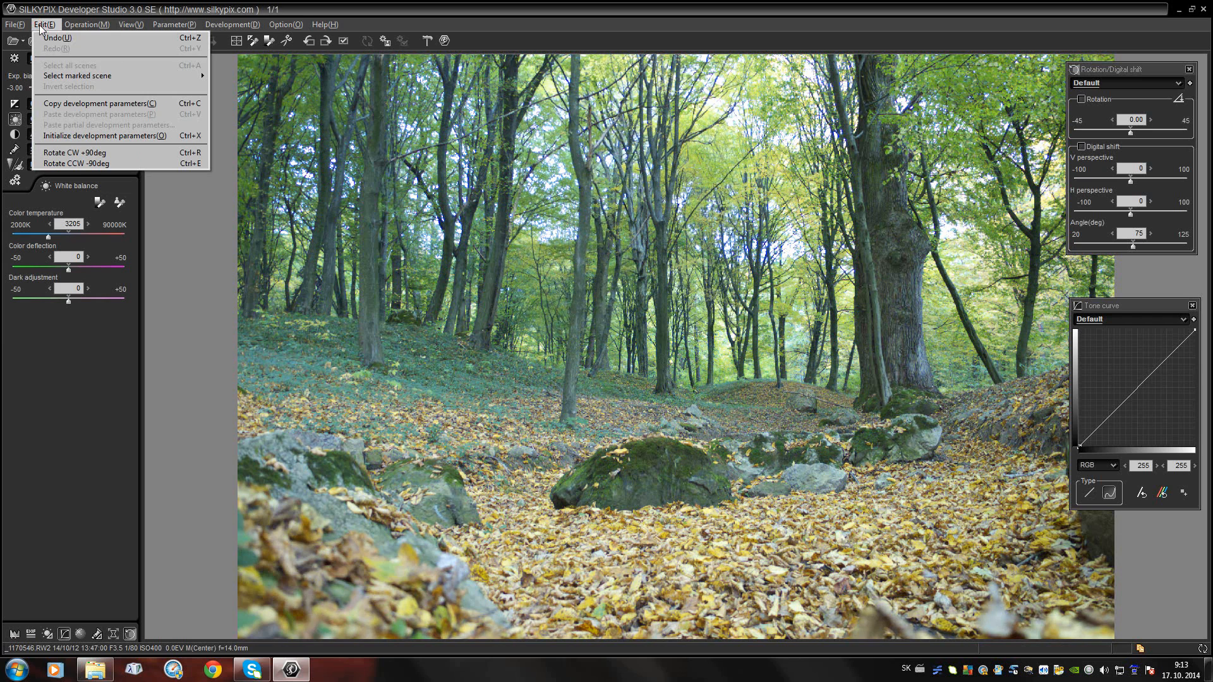
mouse_move(79, 29)
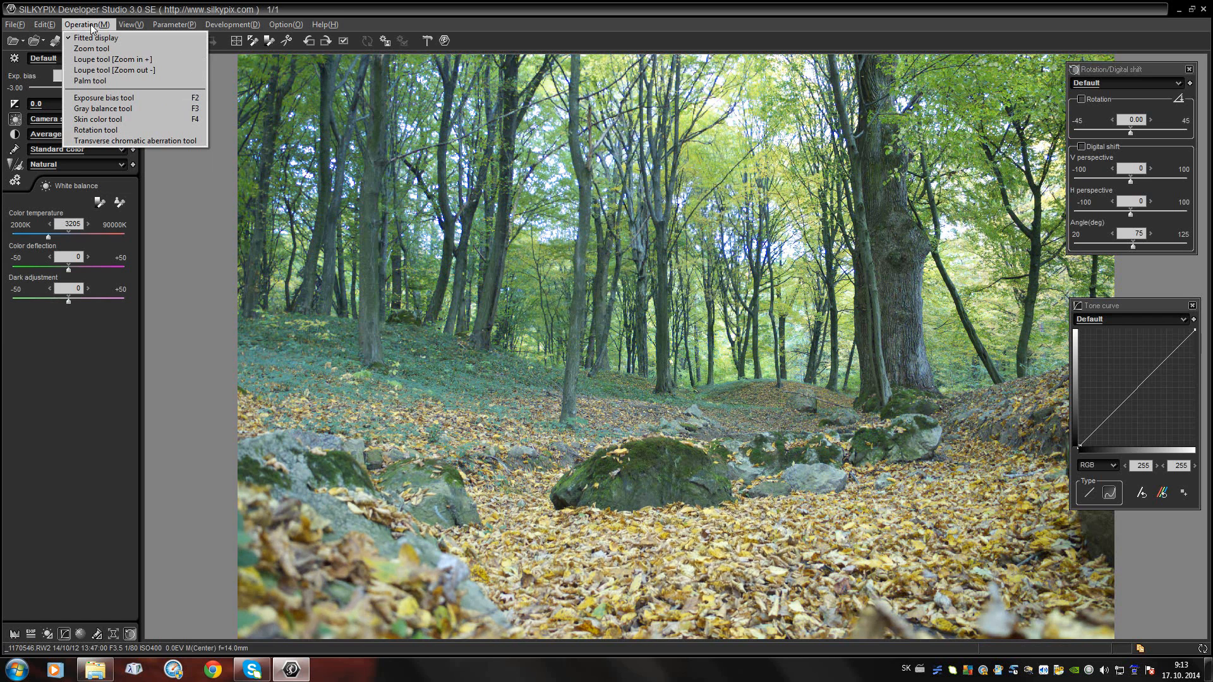
click(91, 49)
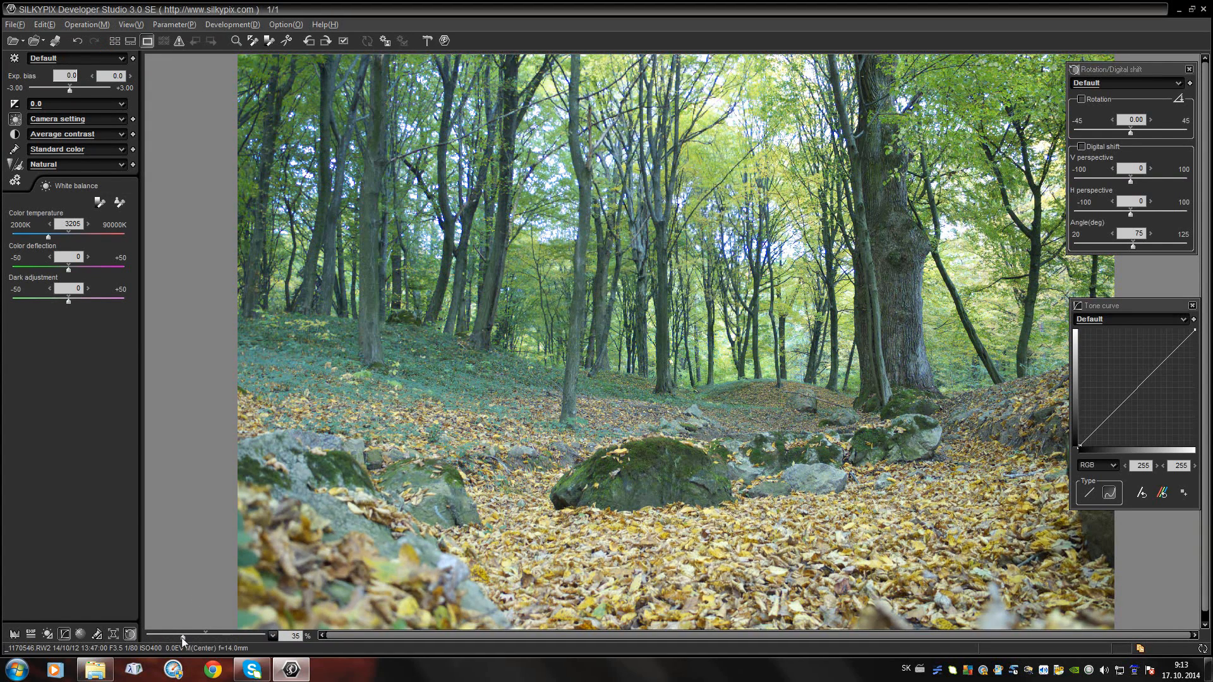
mouse_move(182, 638)
mouse_down()
mouse_move(198, 640)
mouse_move(182, 639)
mouse_up()
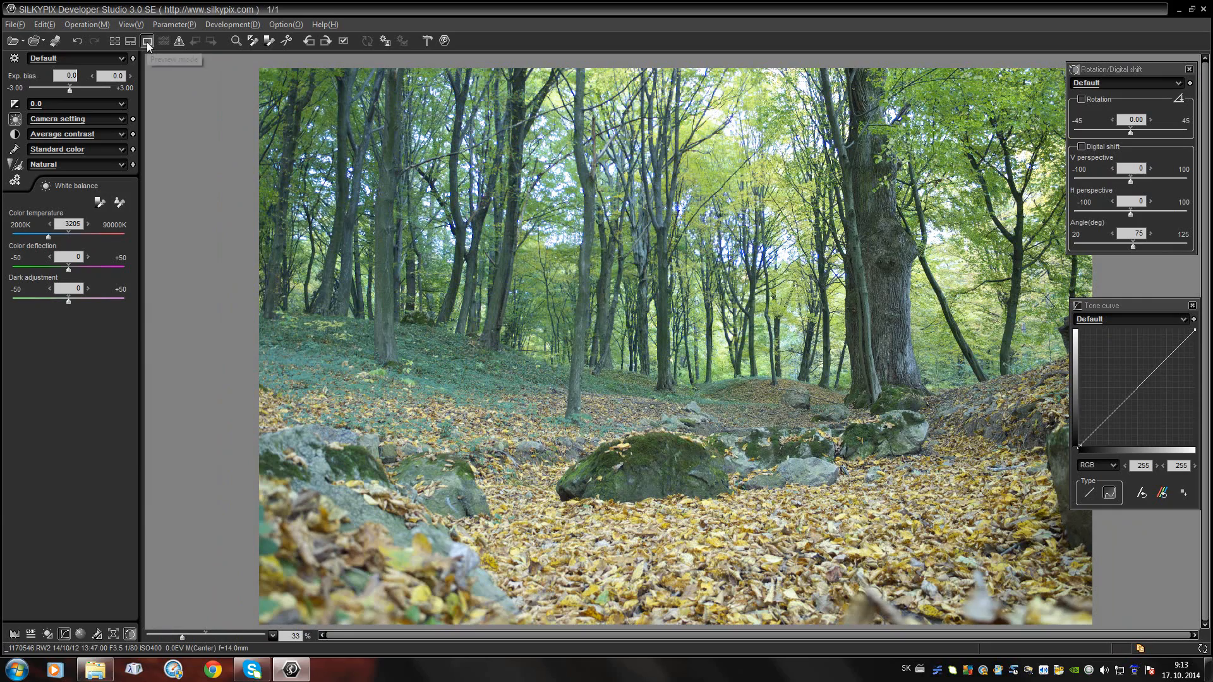
drag(183, 639, 188, 638)
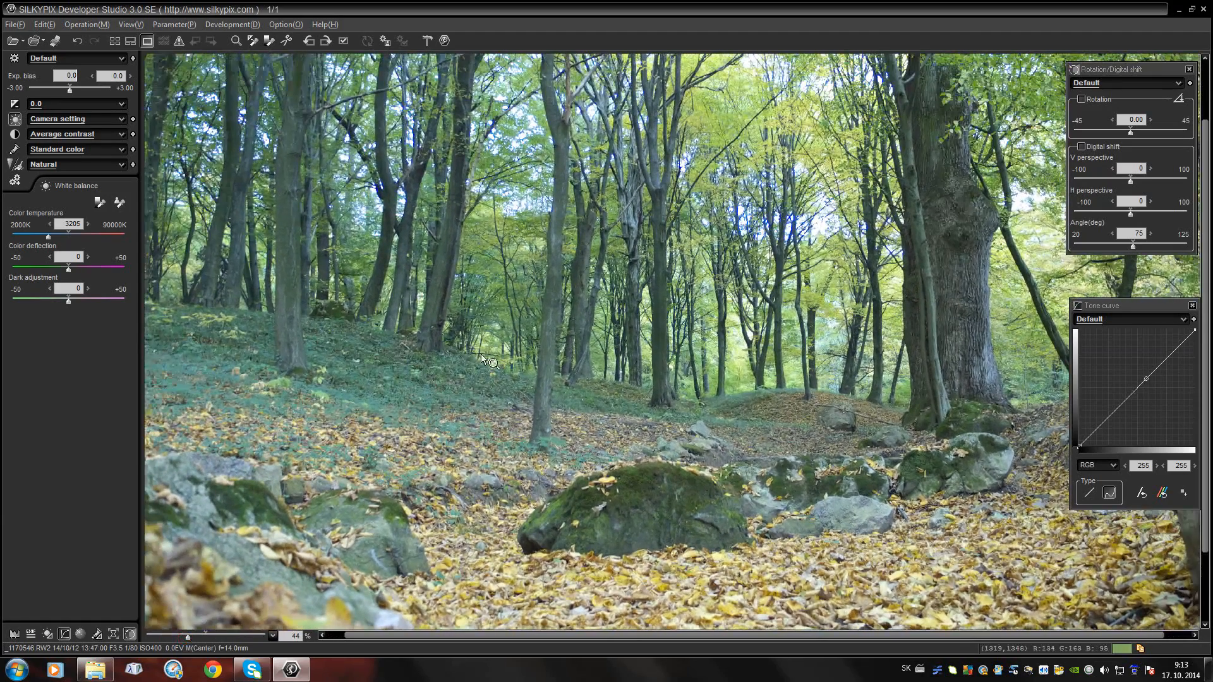
View the photo in combination mode and thumbnail mode, ending back in preview mode.
click(129, 40)
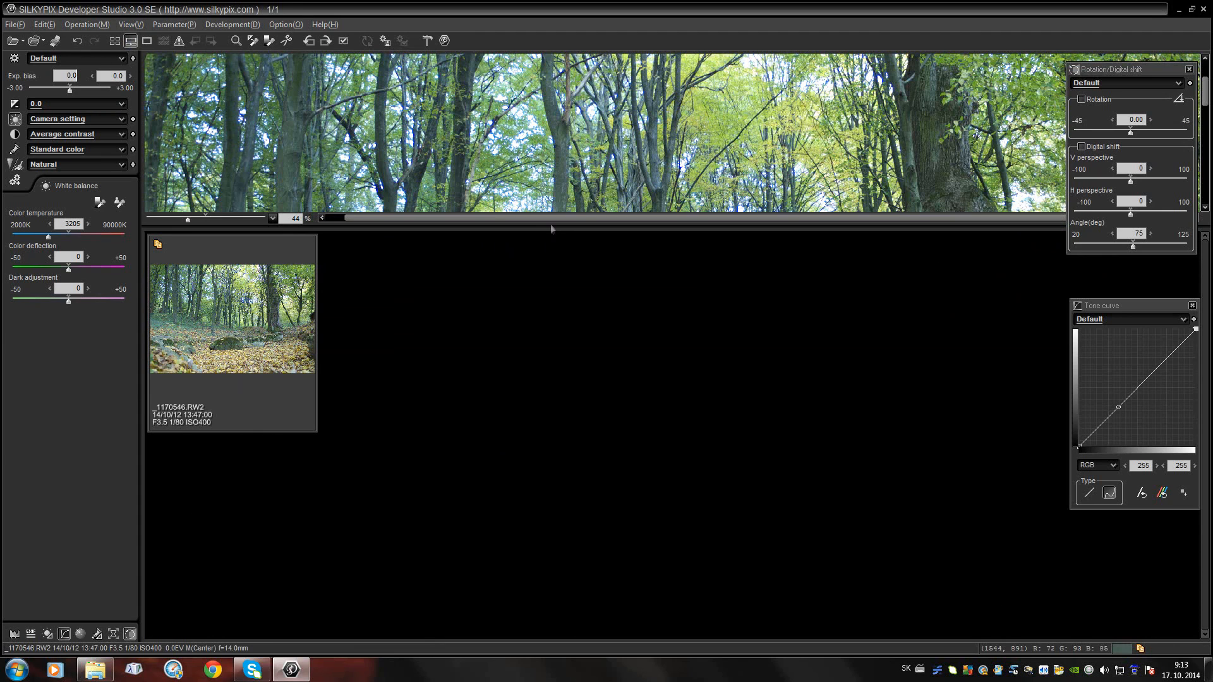
click(115, 40)
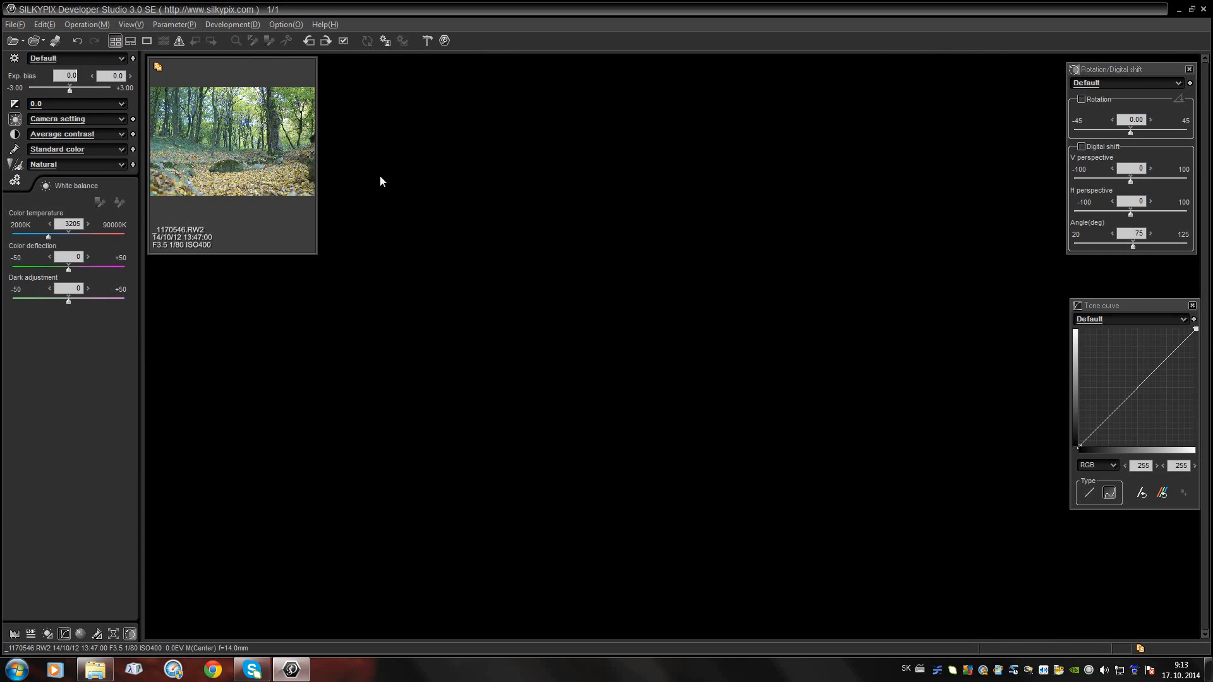
click(146, 41)
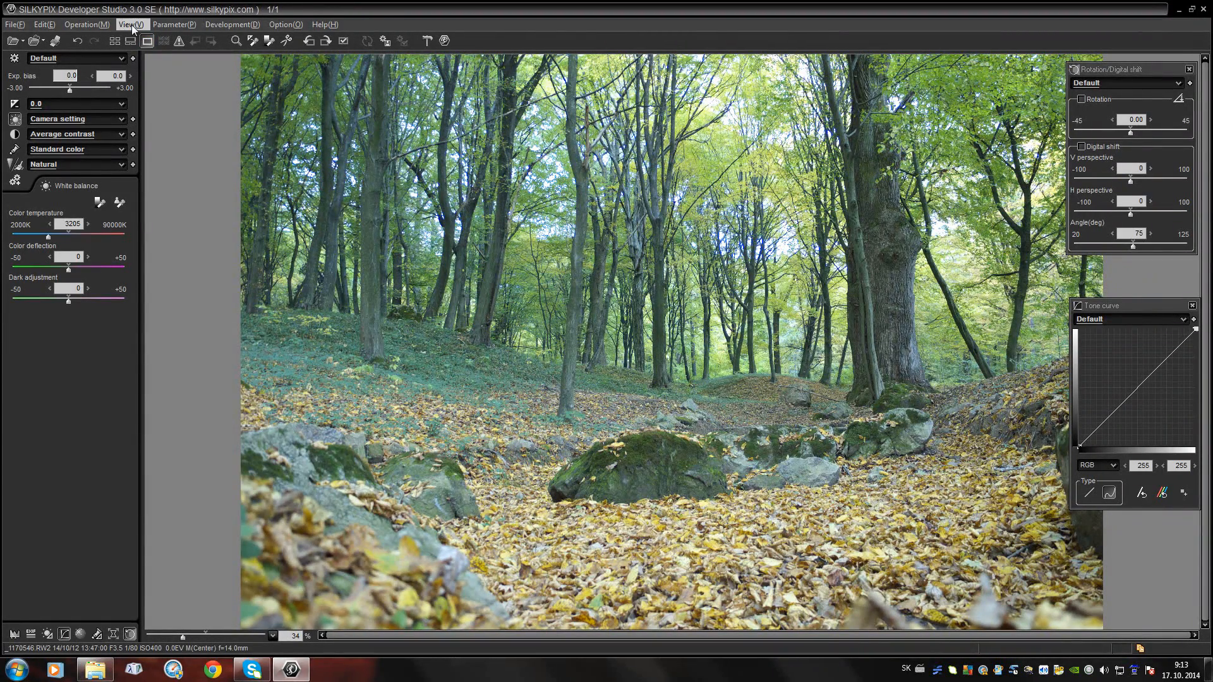
click(162, 23)
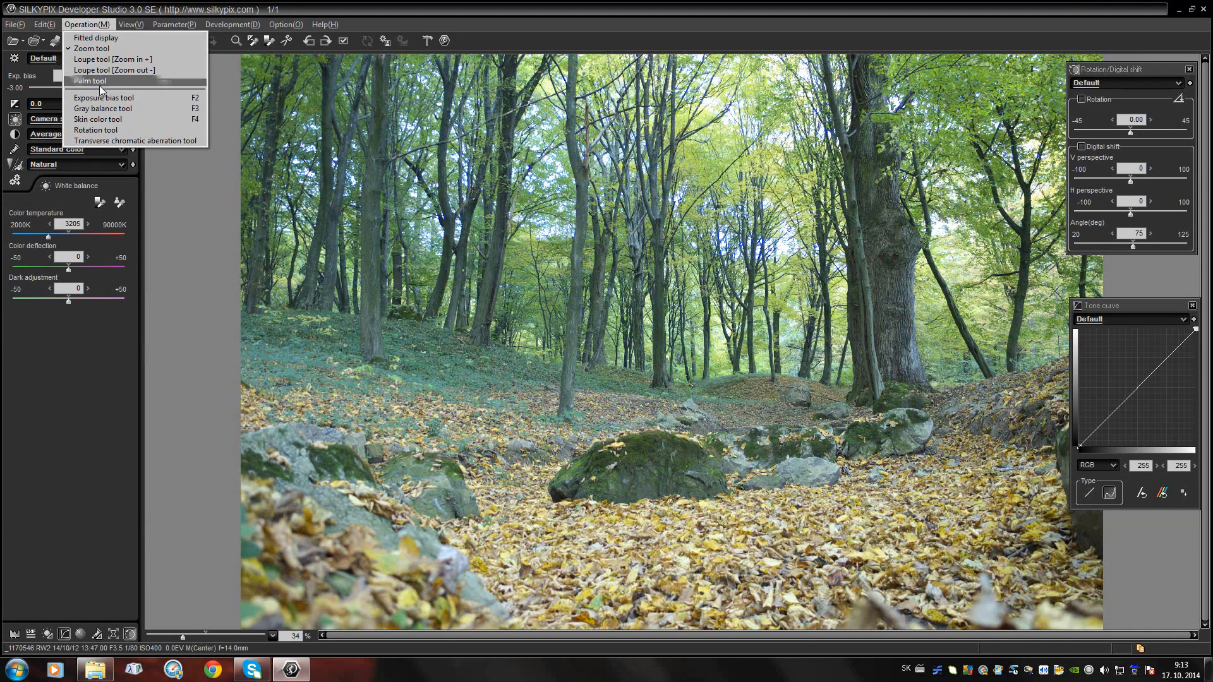
click(174, 192)
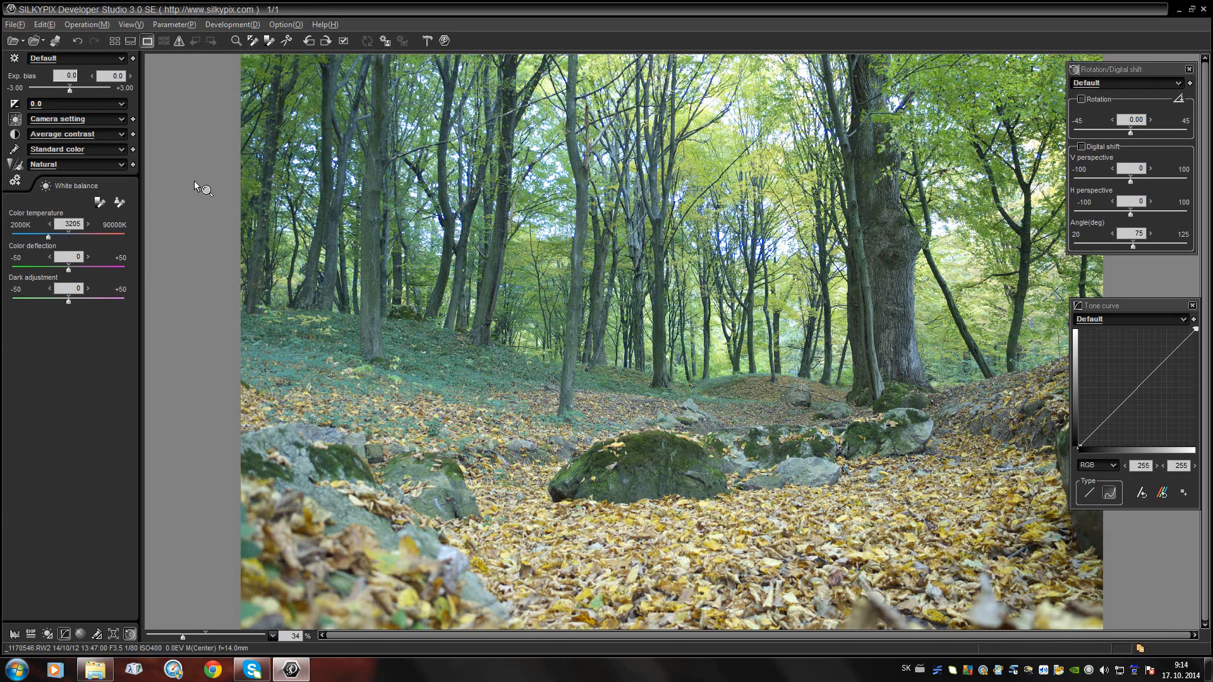
right_click(314, 210)
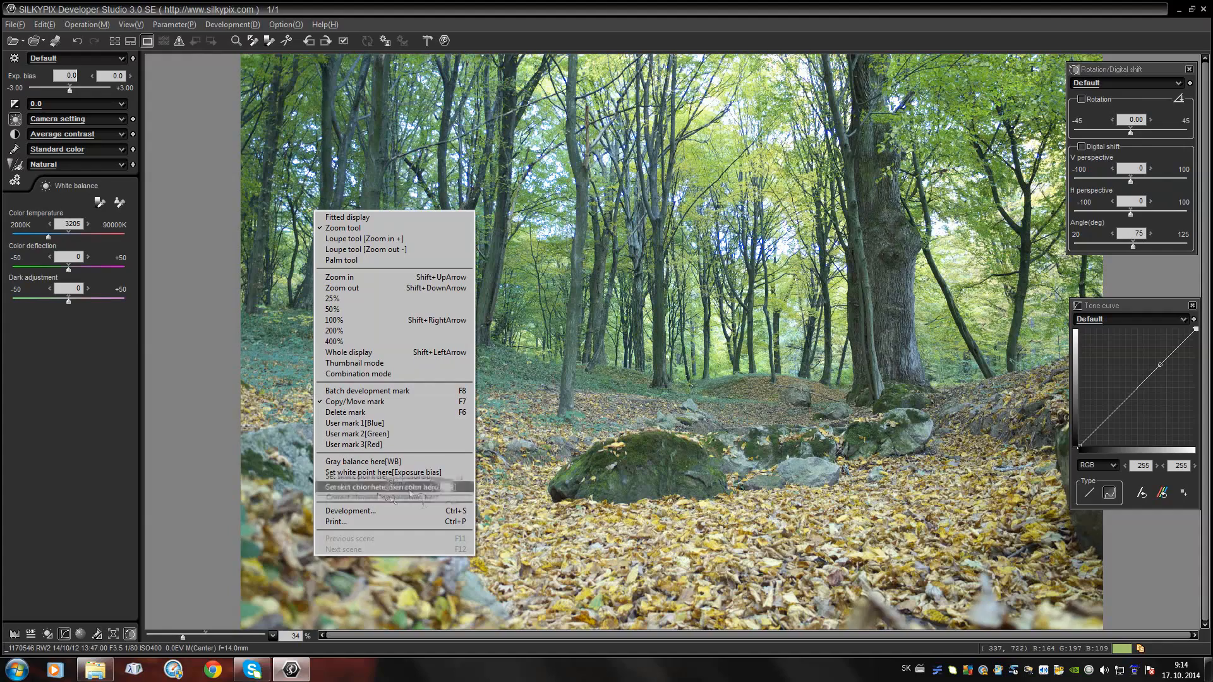
click(189, 214)
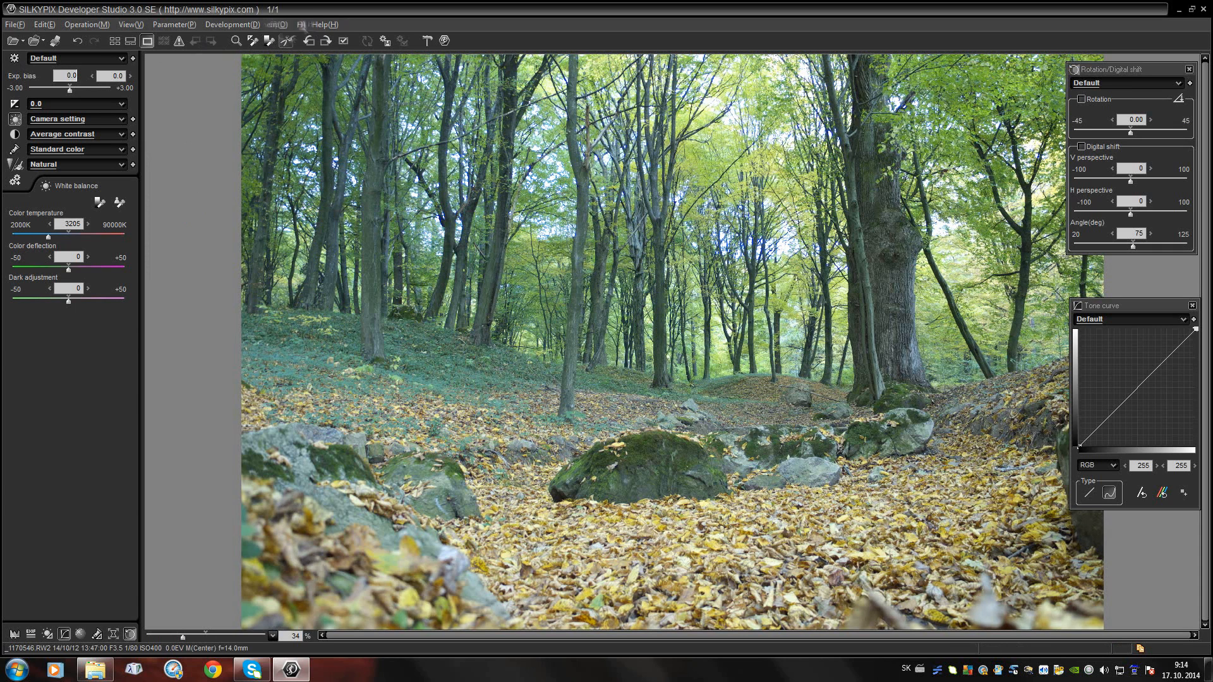
Review the file types, image sizes and output settings offered for developing the photo, leaving without saving.
click(233, 25)
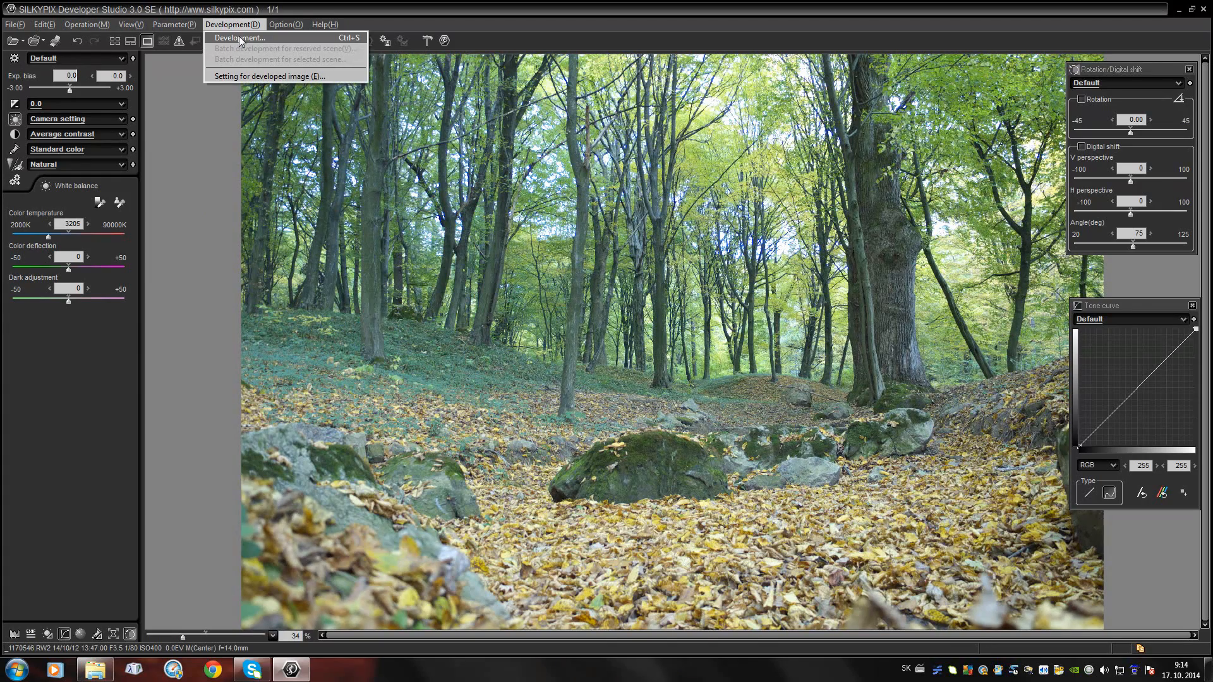
click(239, 38)
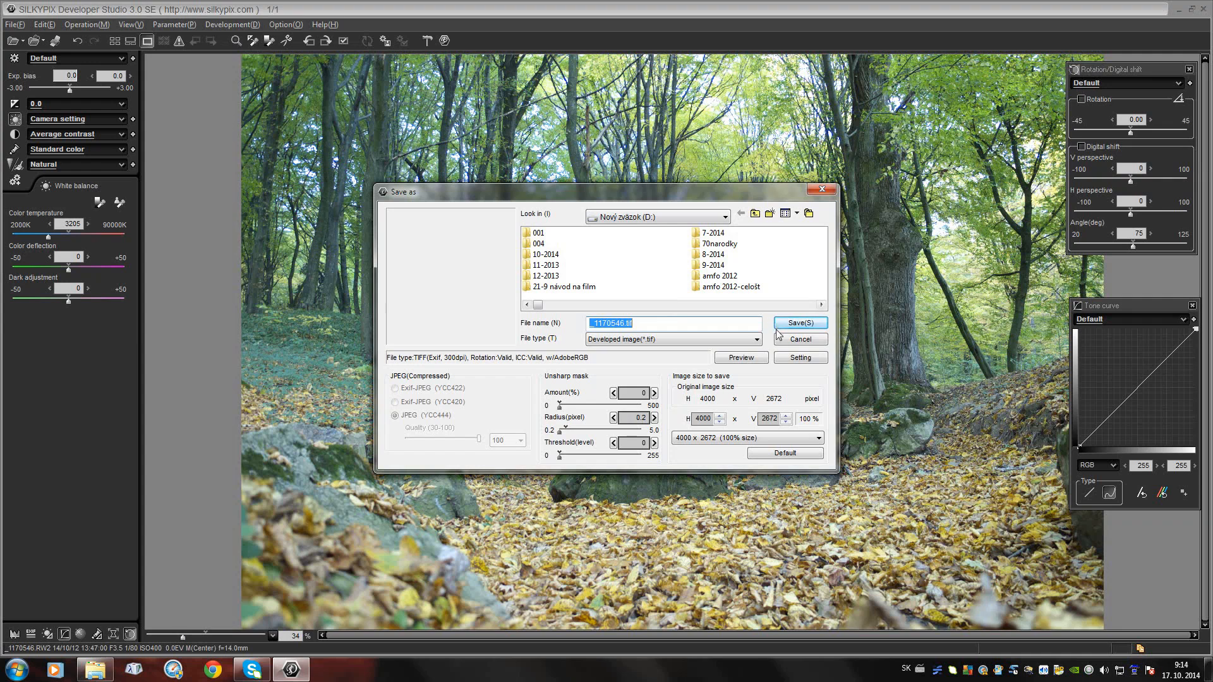
click(755, 340)
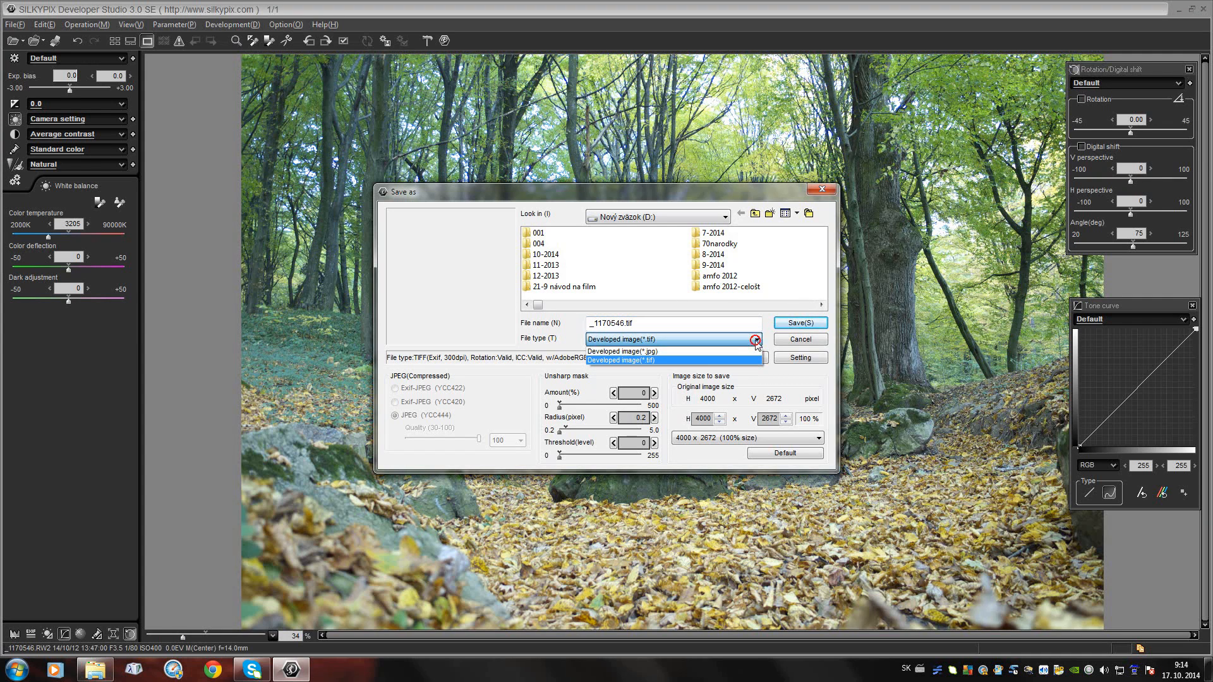
click(757, 341)
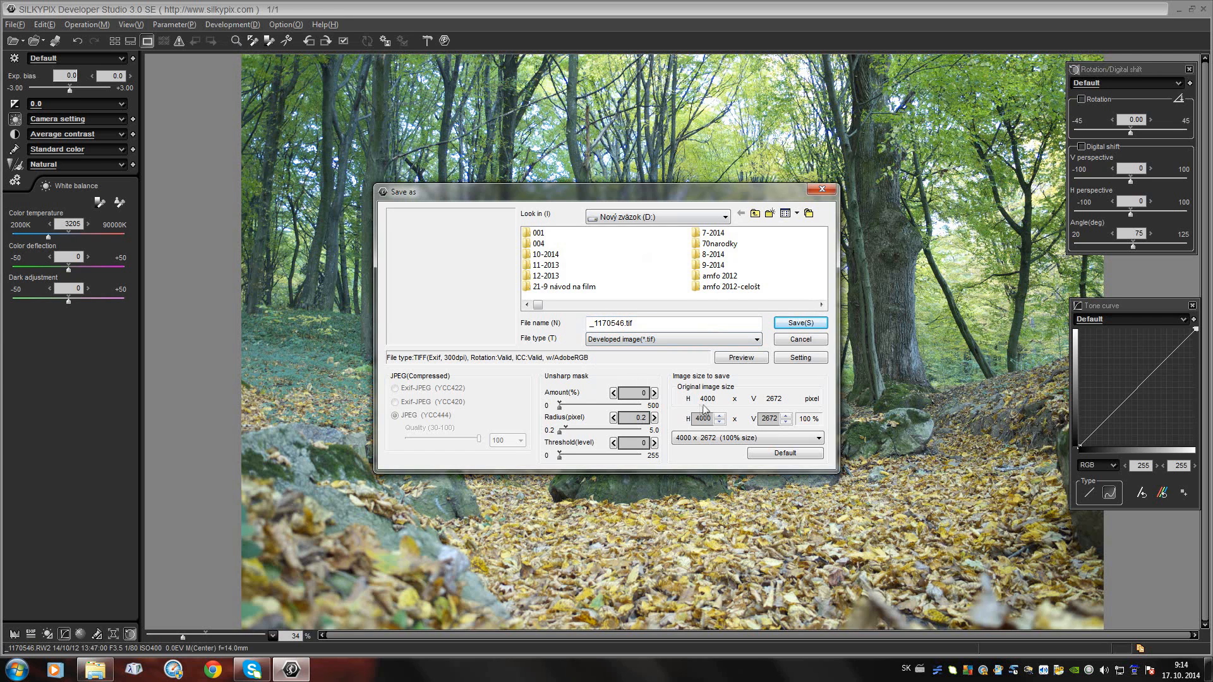
click(811, 441)
click(801, 358)
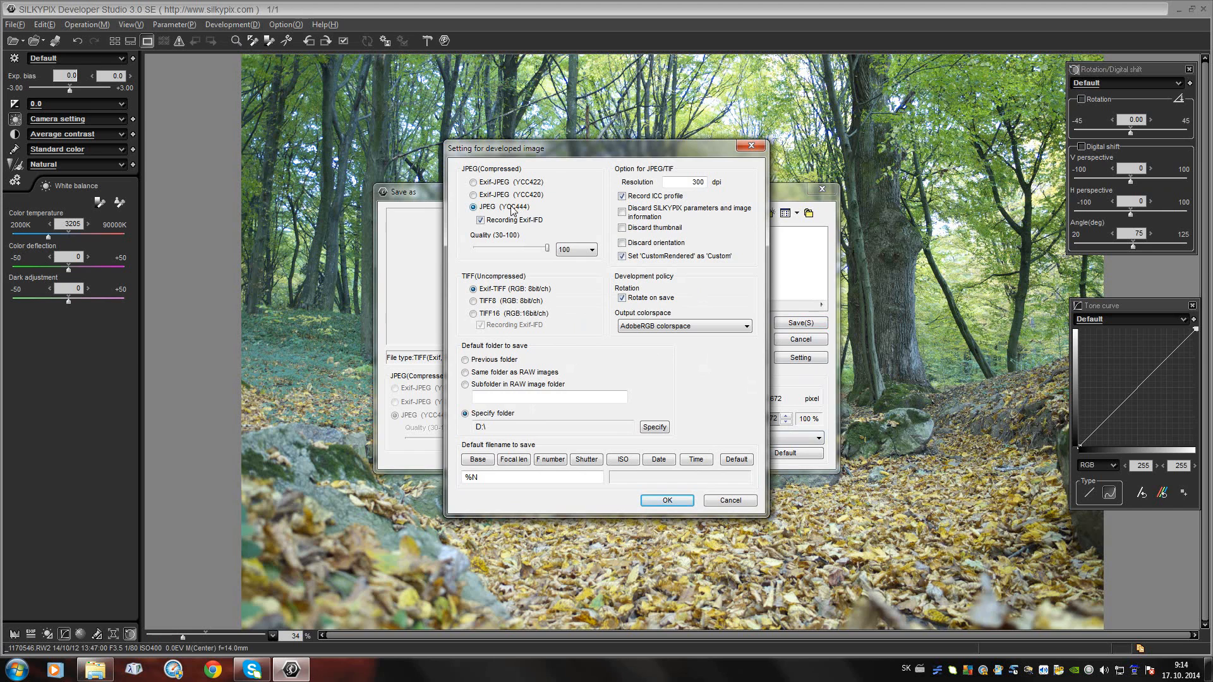
click(739, 504)
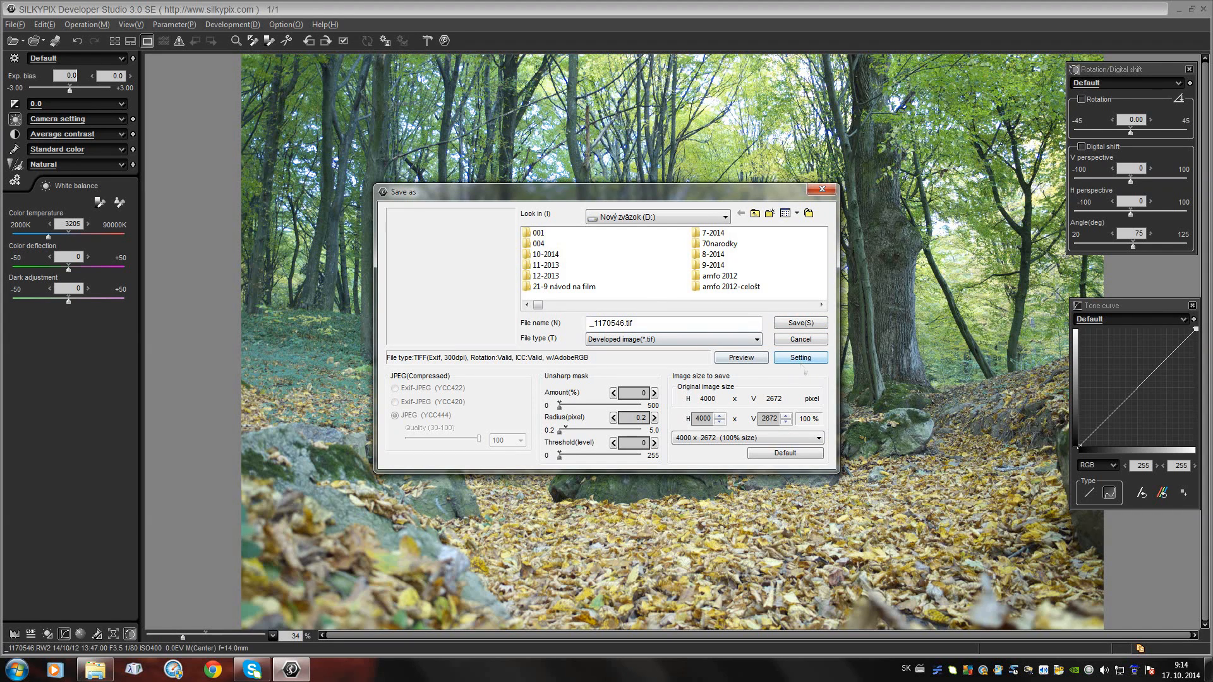
click(797, 339)
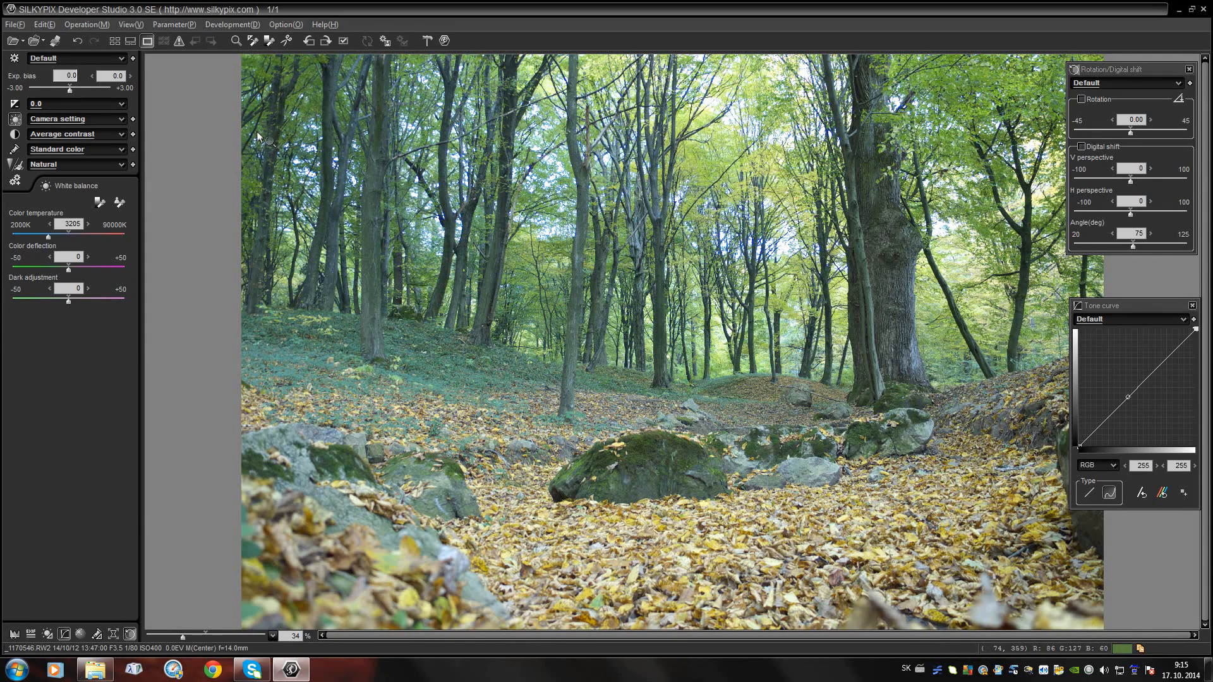
Reselect the Zoom tool and start trimming the photo, with the preview at 26% and the trimming settings beside the image.
click(235, 41)
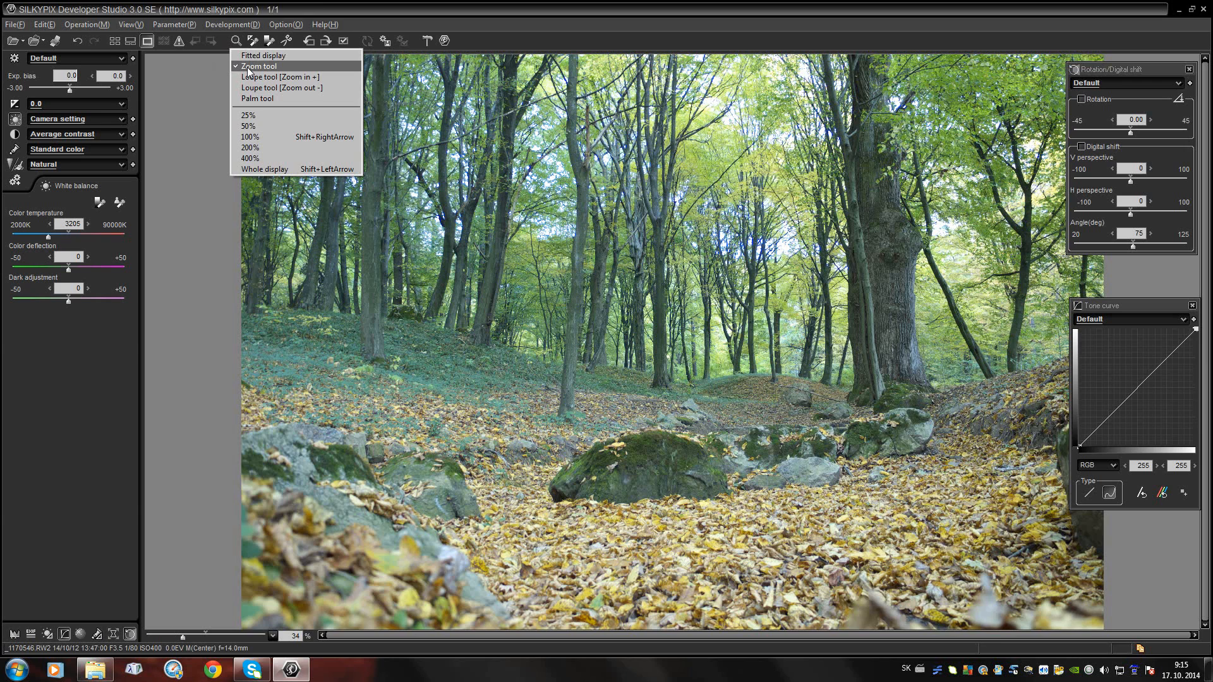
click(248, 67)
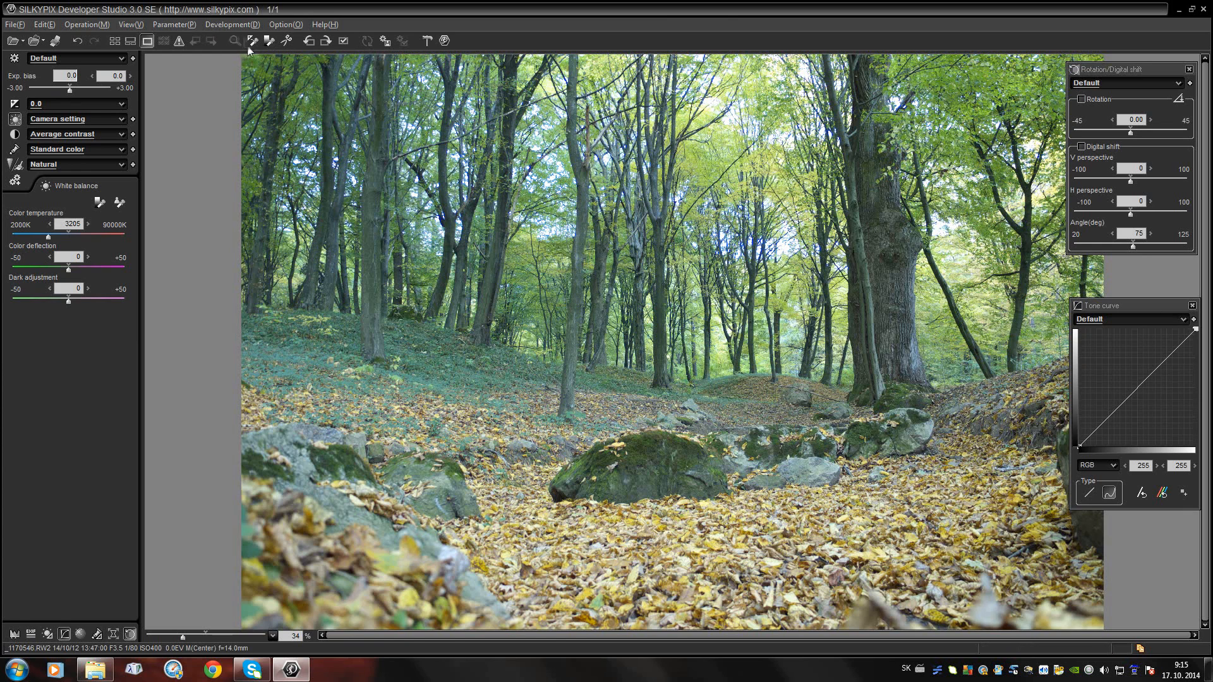
click(286, 41)
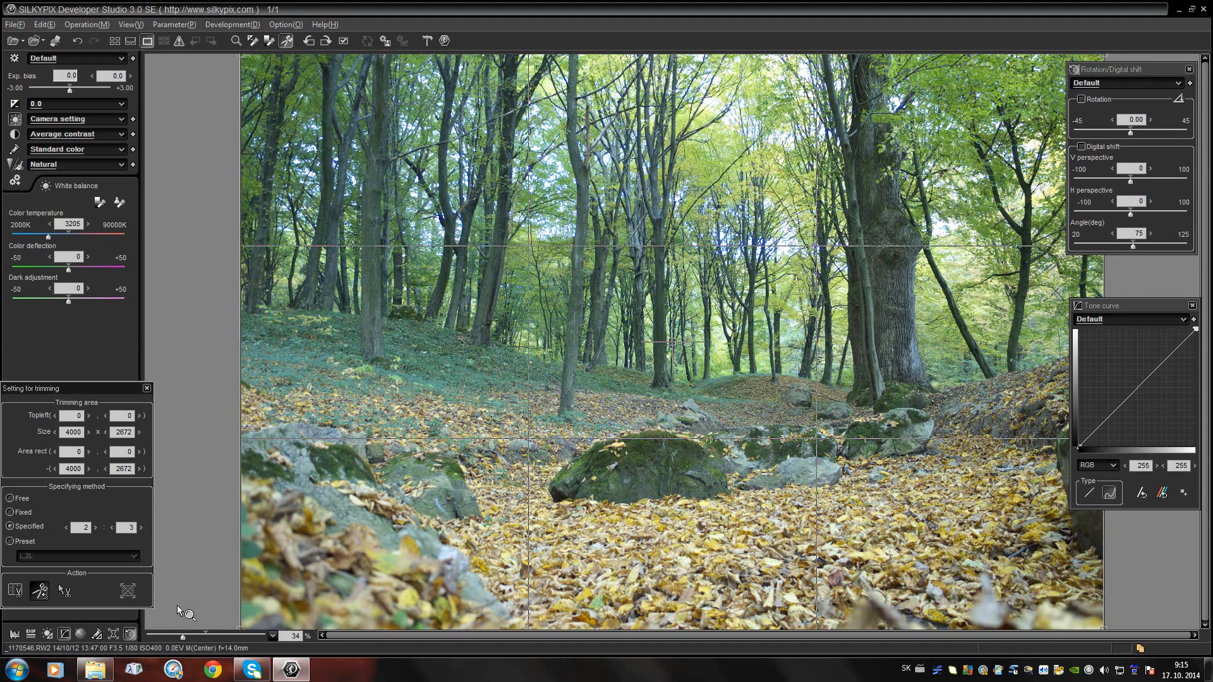
drag(182, 639, 178, 640)
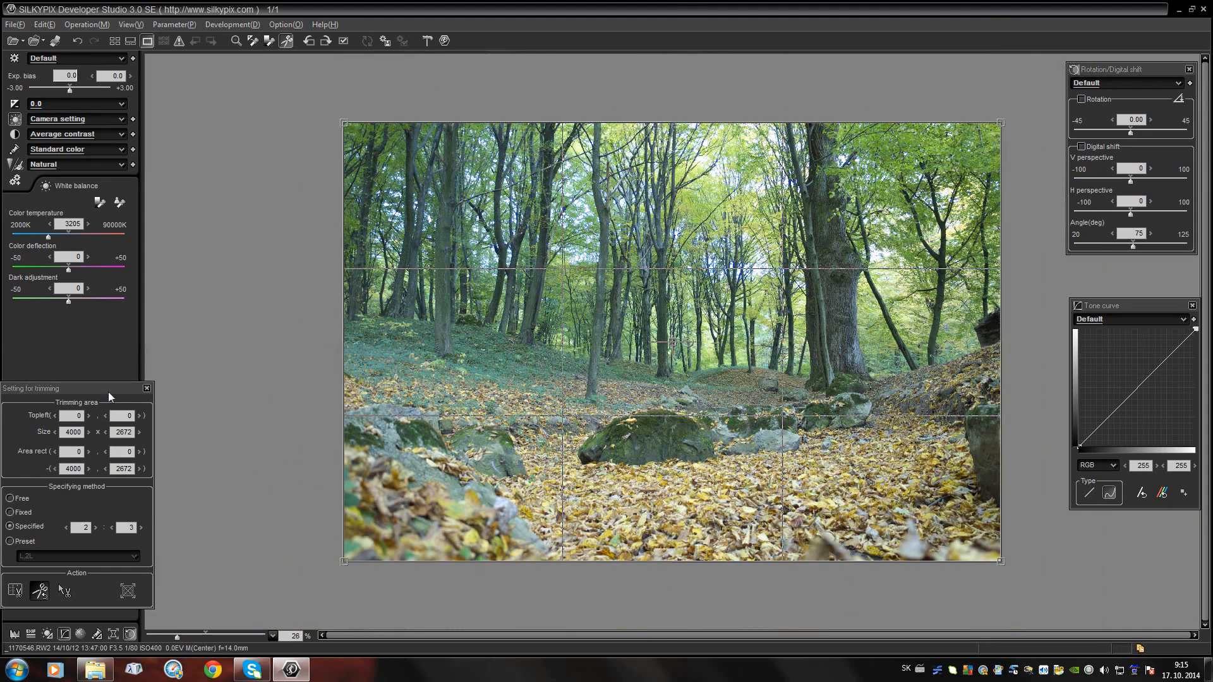
drag(108, 390, 271, 152)
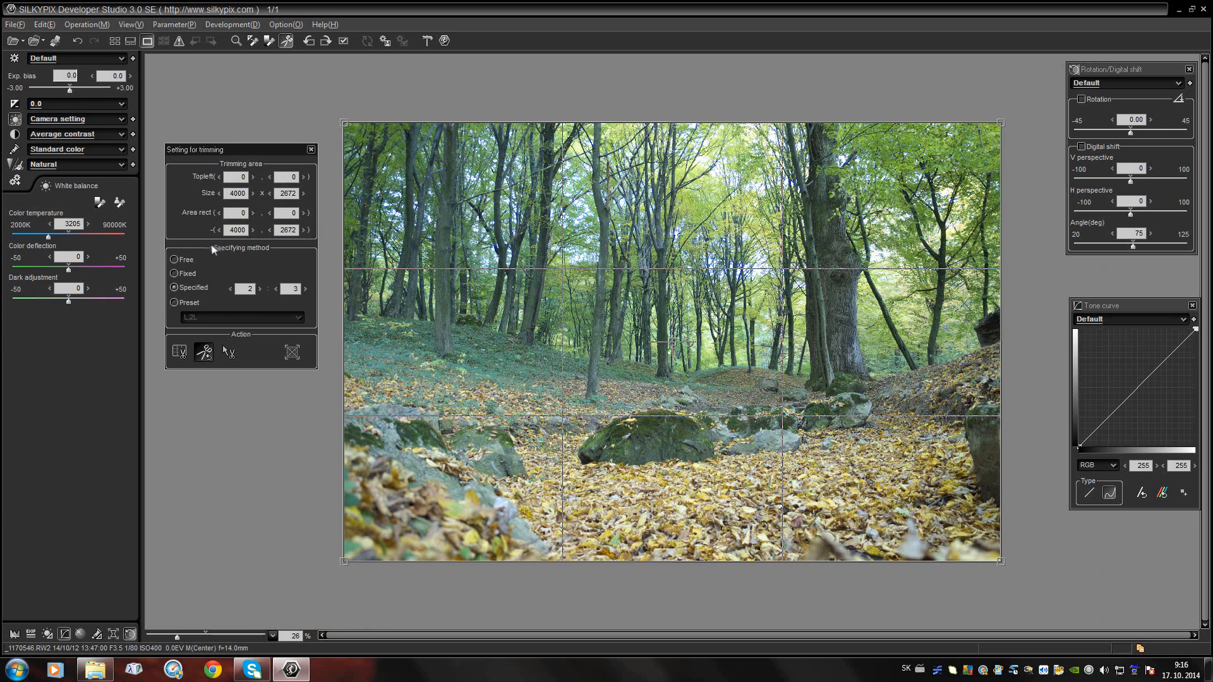
Try the Free and Fixed trimming methods, sizing a fixed-ratio area to about 3363 x 2246 pixels and resetting it.
click(173, 259)
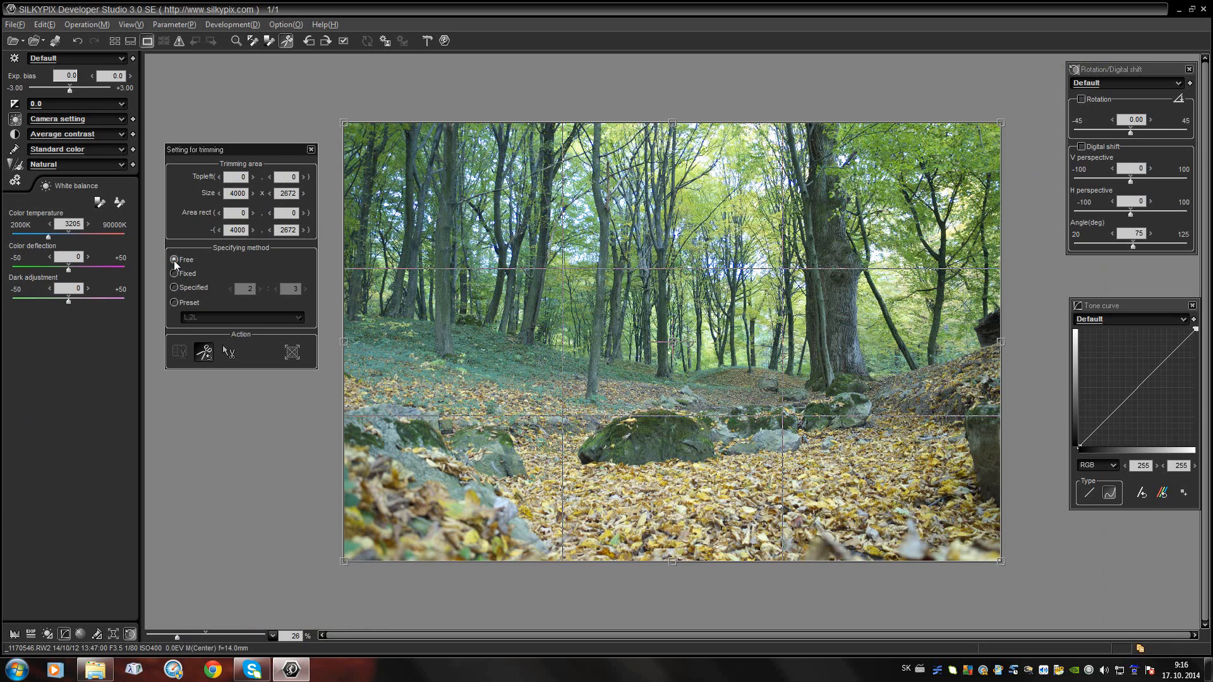
click(175, 273)
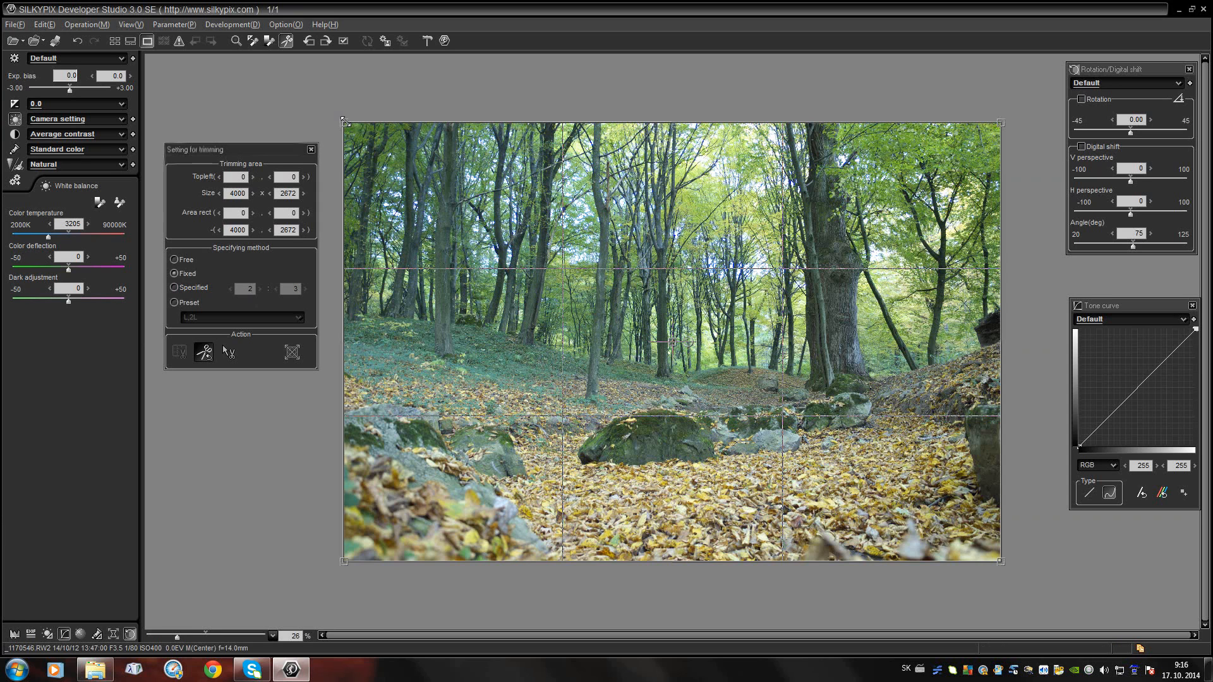
drag(345, 120, 436, 199)
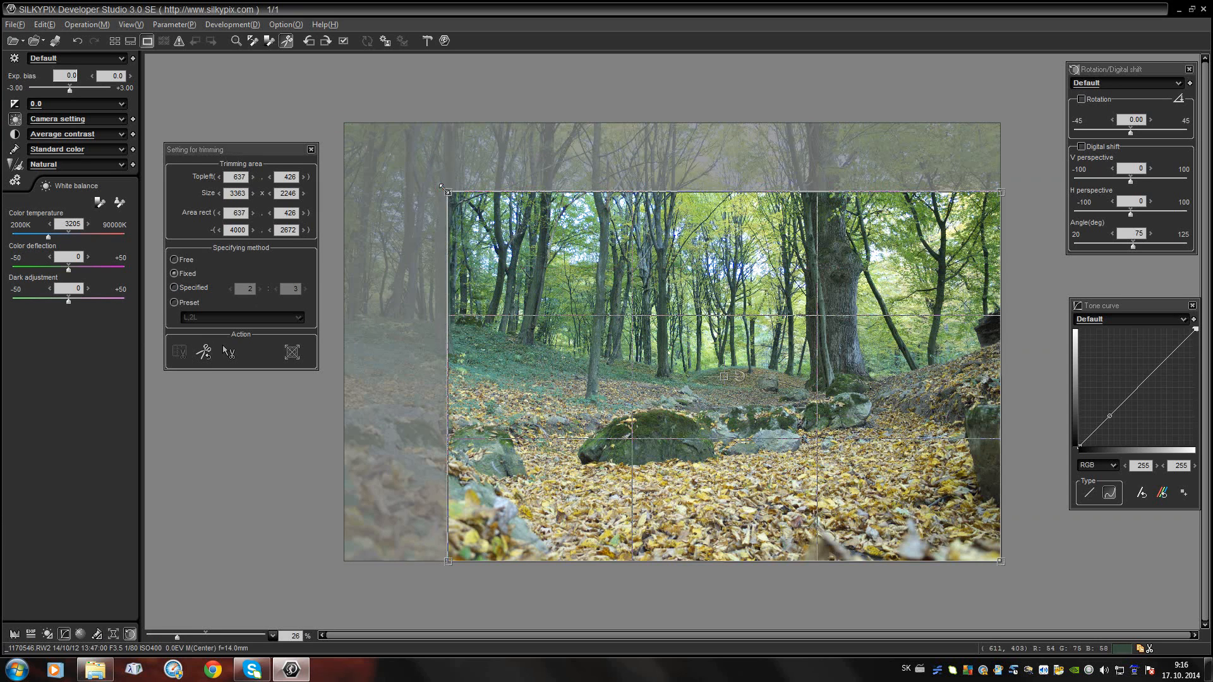
click(204, 352)
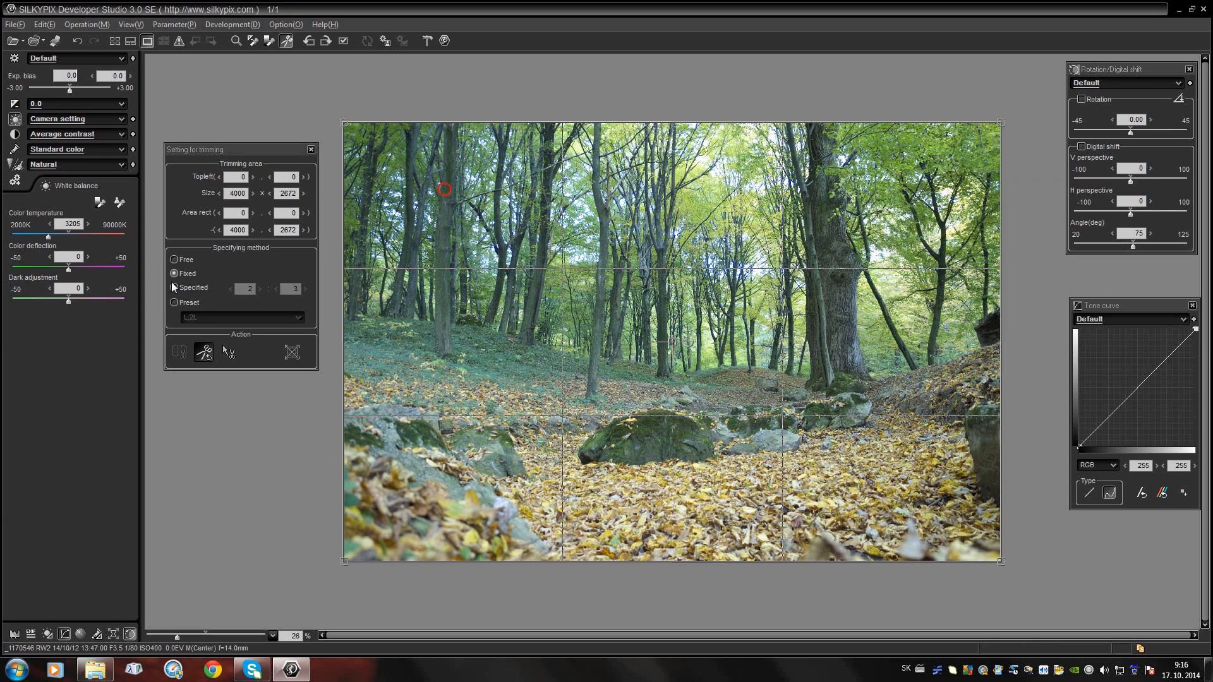
Set the trimming method to Specified at 2:3, shrink the area to about 3317 x 2211 pixels and move it to about 634, 19.
click(175, 288)
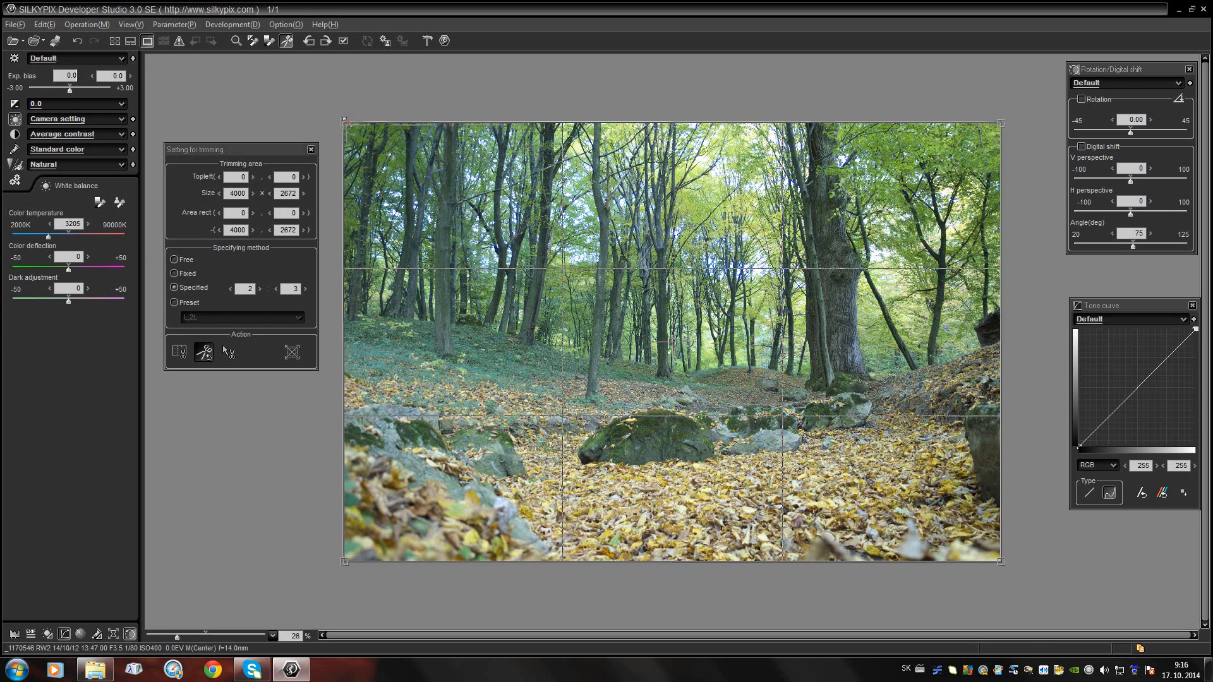
drag(346, 121, 409, 166)
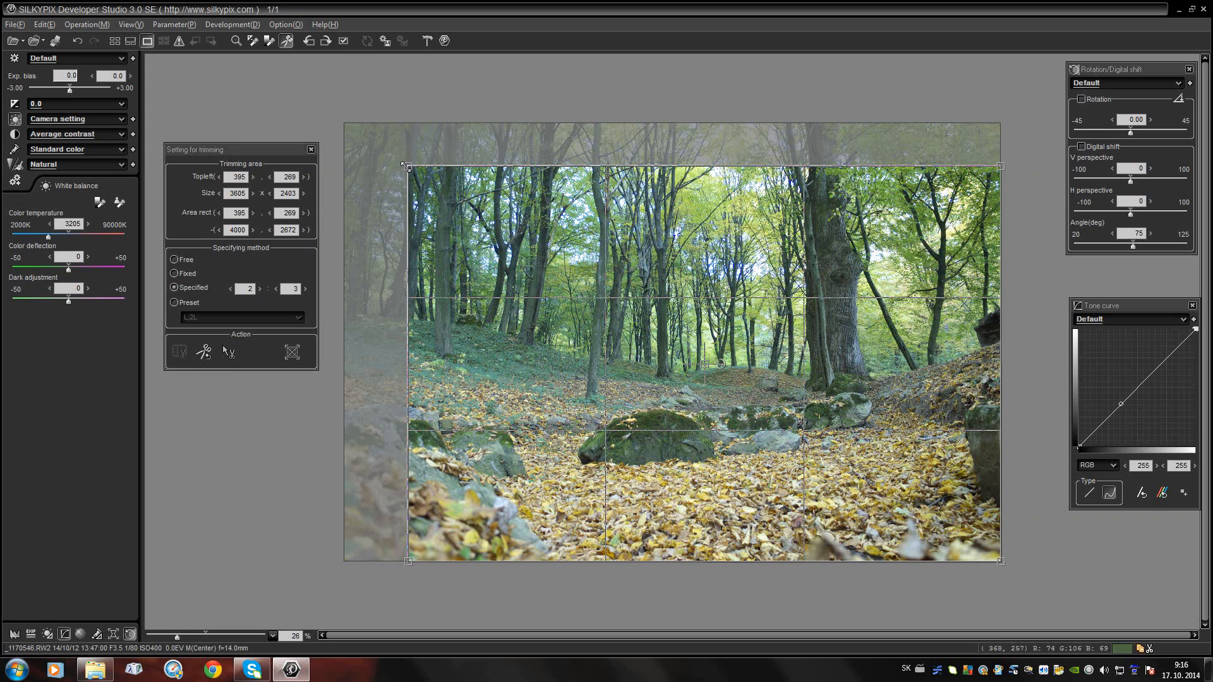
drag(406, 166, 394, 158)
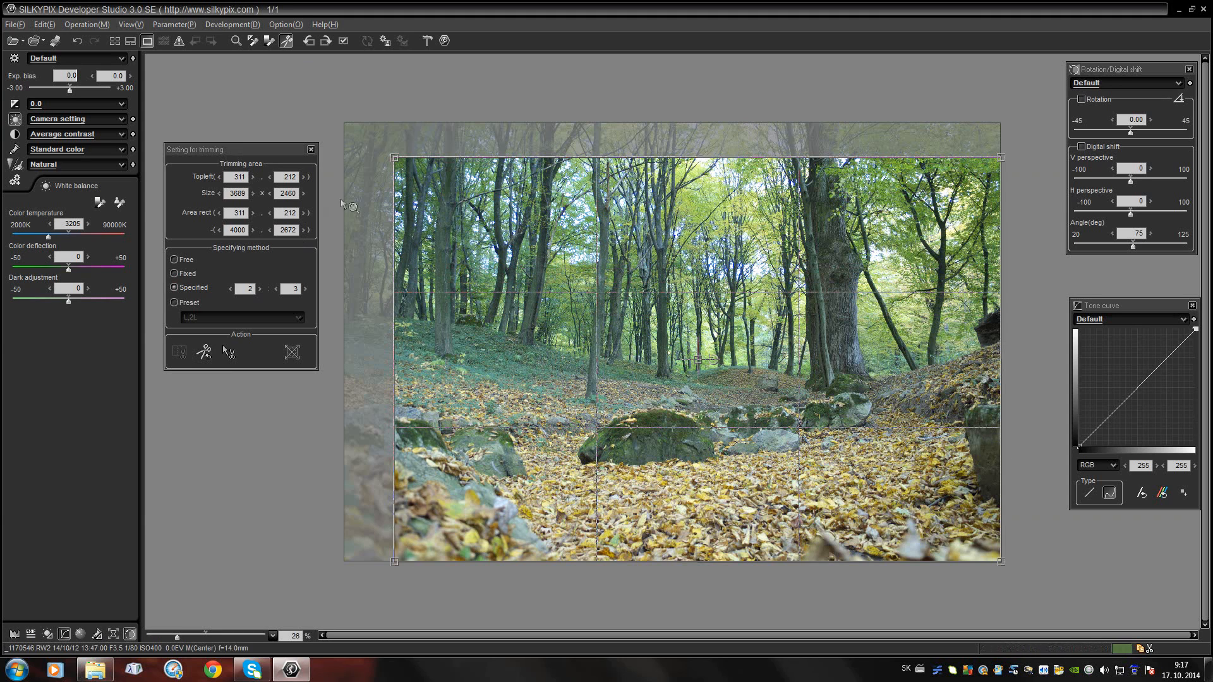
drag(394, 156, 456, 198)
drag(724, 382, 712, 308)
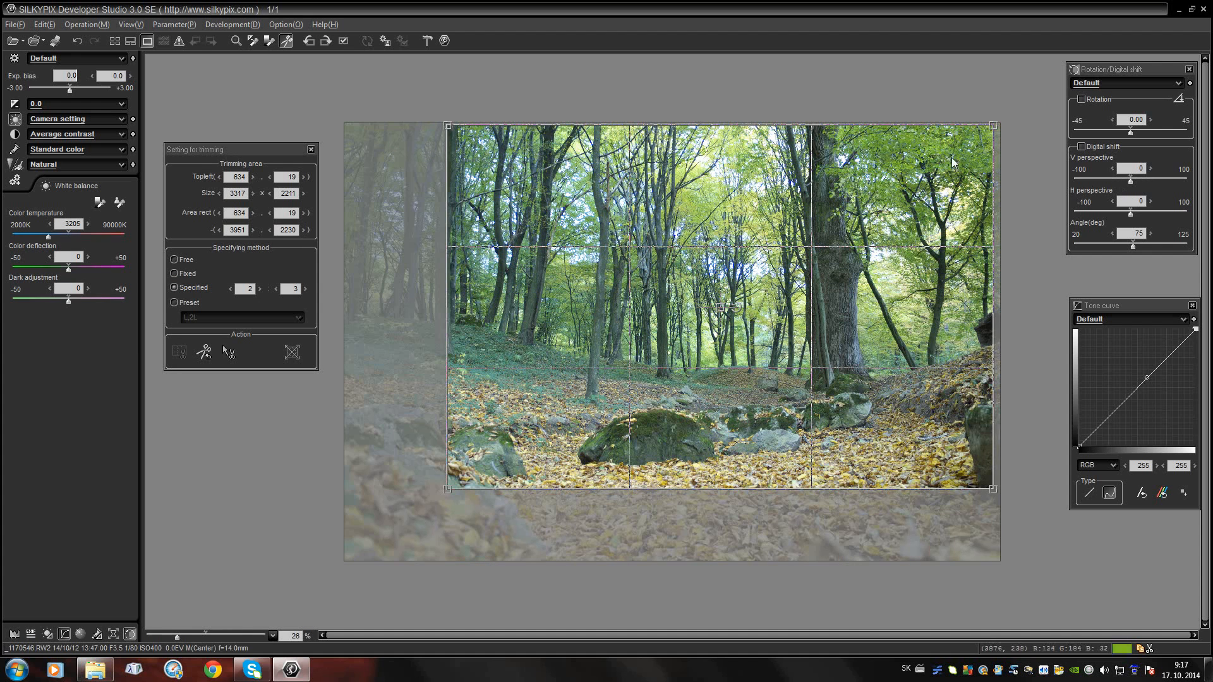
Apply the crop by leaving the trimming tool, and undo the last changes to the trimming area.
click(287, 43)
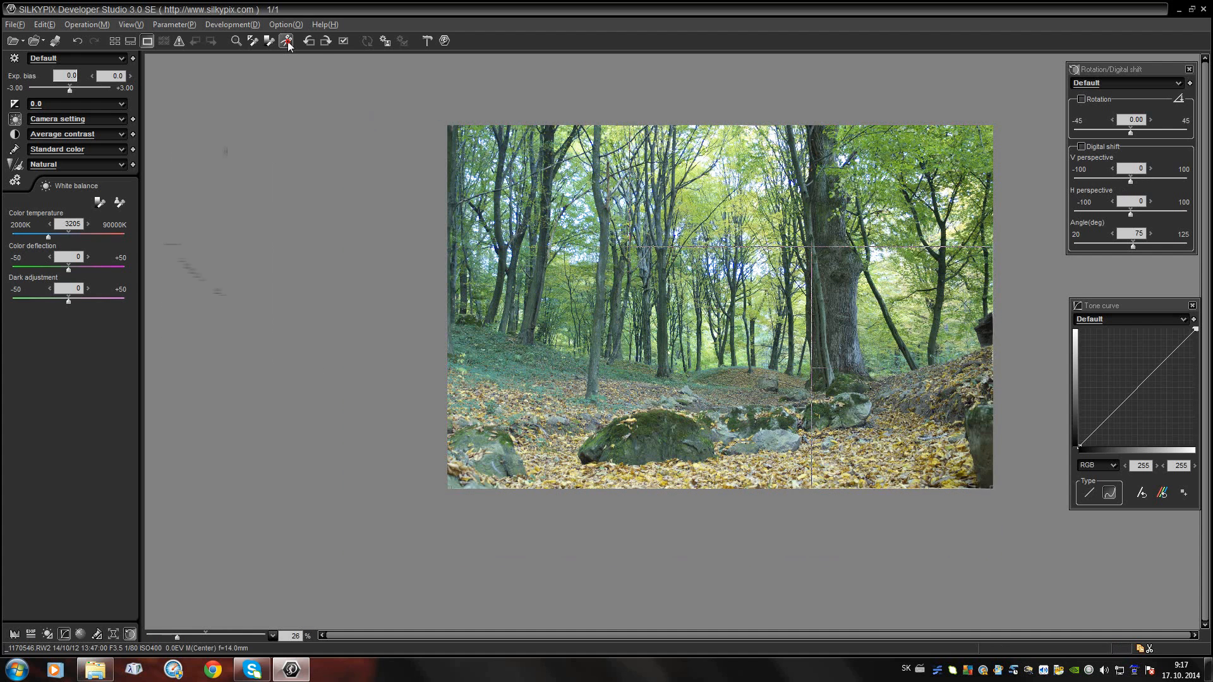
click(288, 45)
click(288, 44)
click(288, 45)
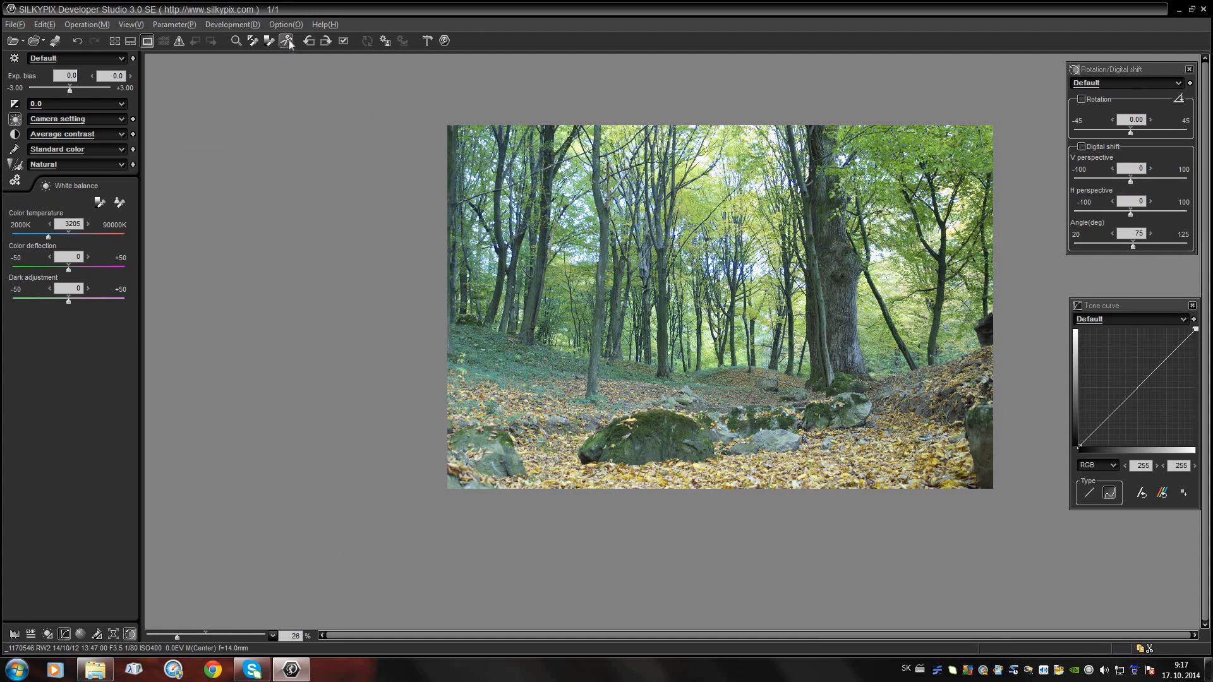
click(77, 42)
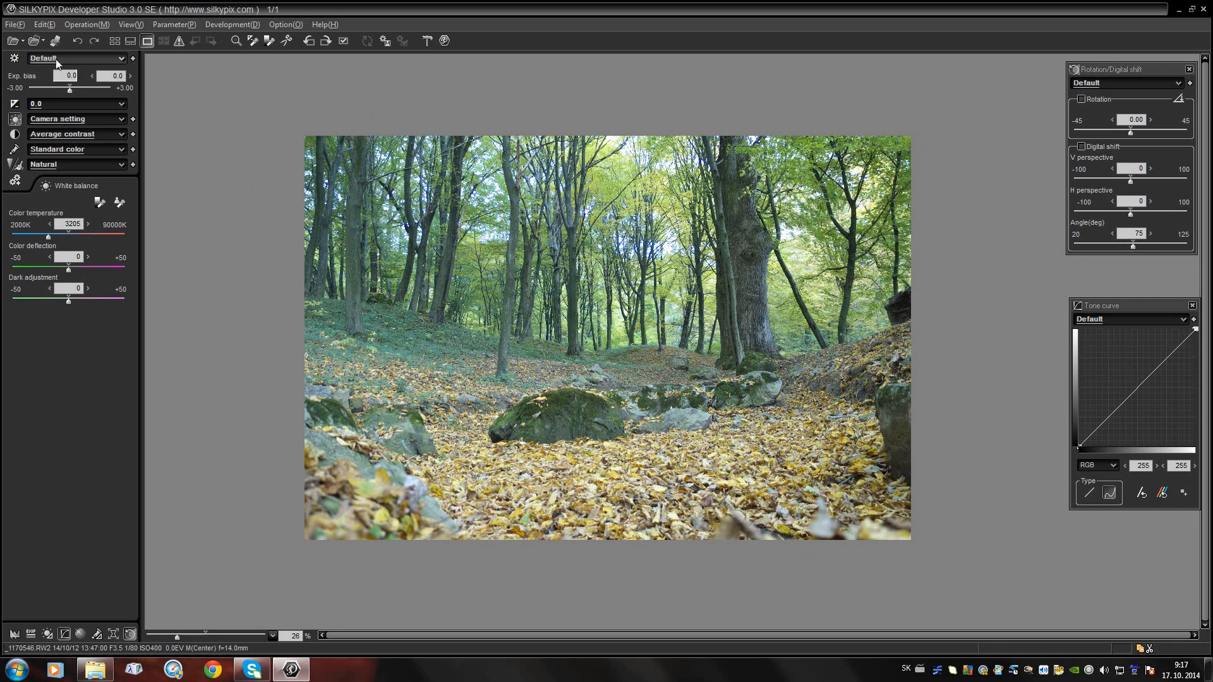
Preview the overall development presets on the photo, keeping Default.
click(121, 60)
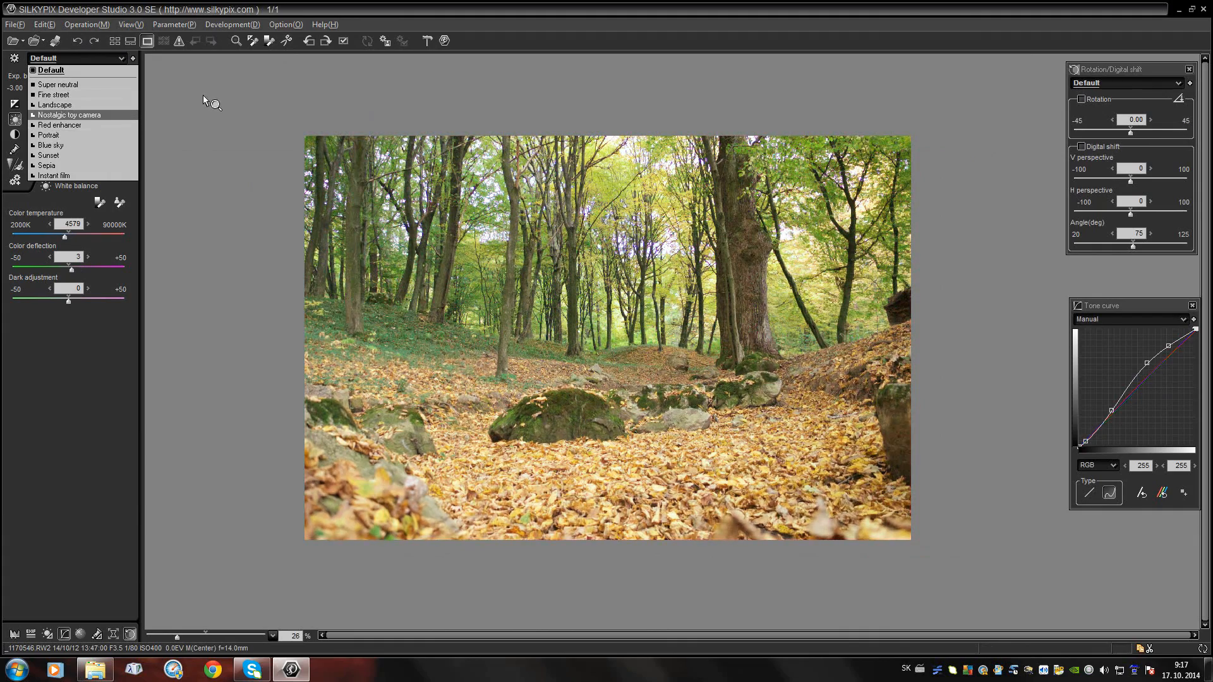
click(203, 95)
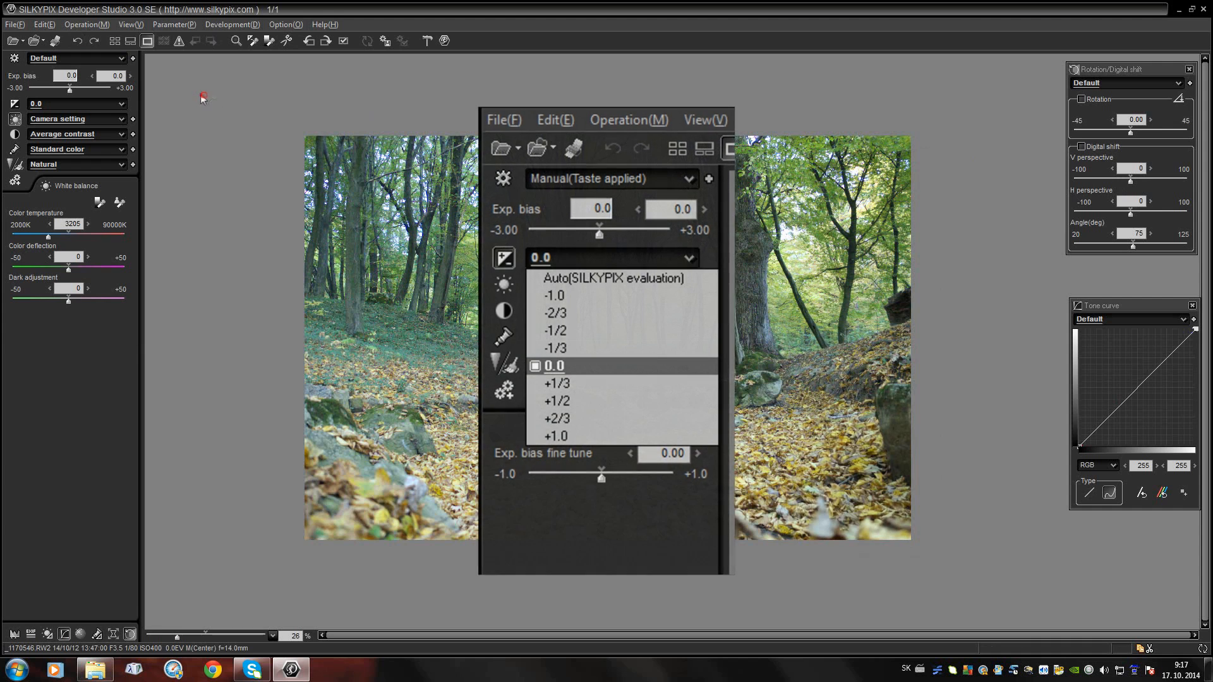
click(122, 59)
click(121, 59)
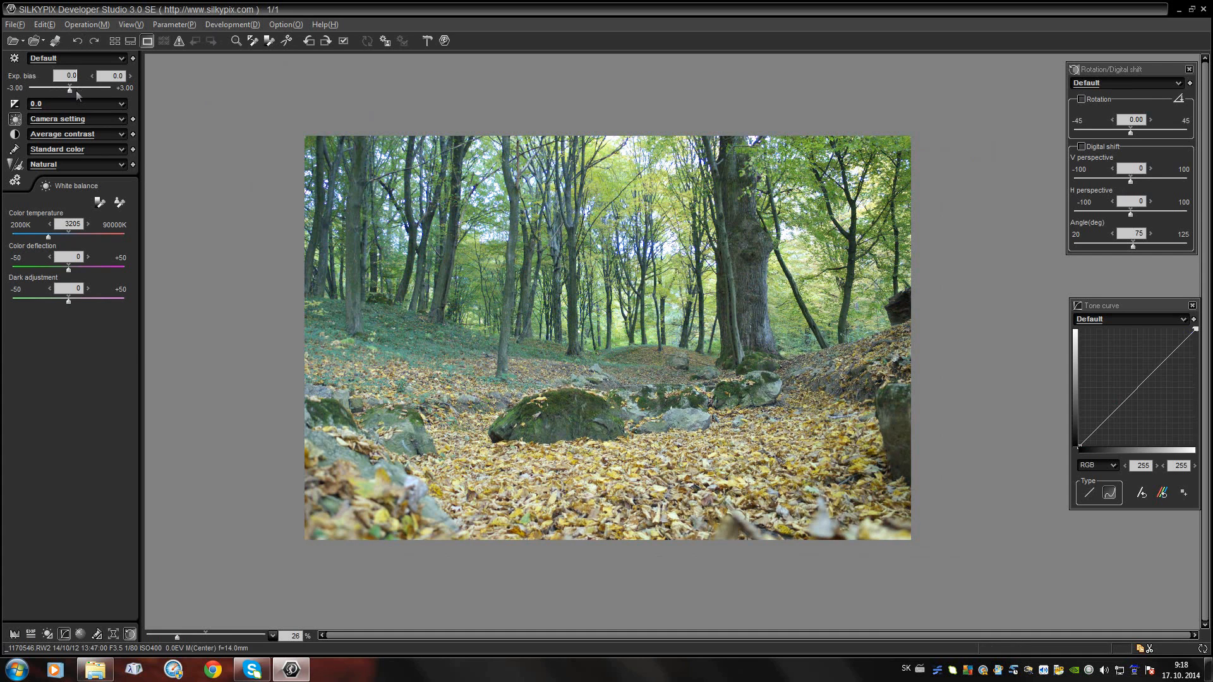
Show the exposure bias fine-tuning and review the exposure bias presets from -1.0 to +1.0, keeping 0.0.
click(14, 106)
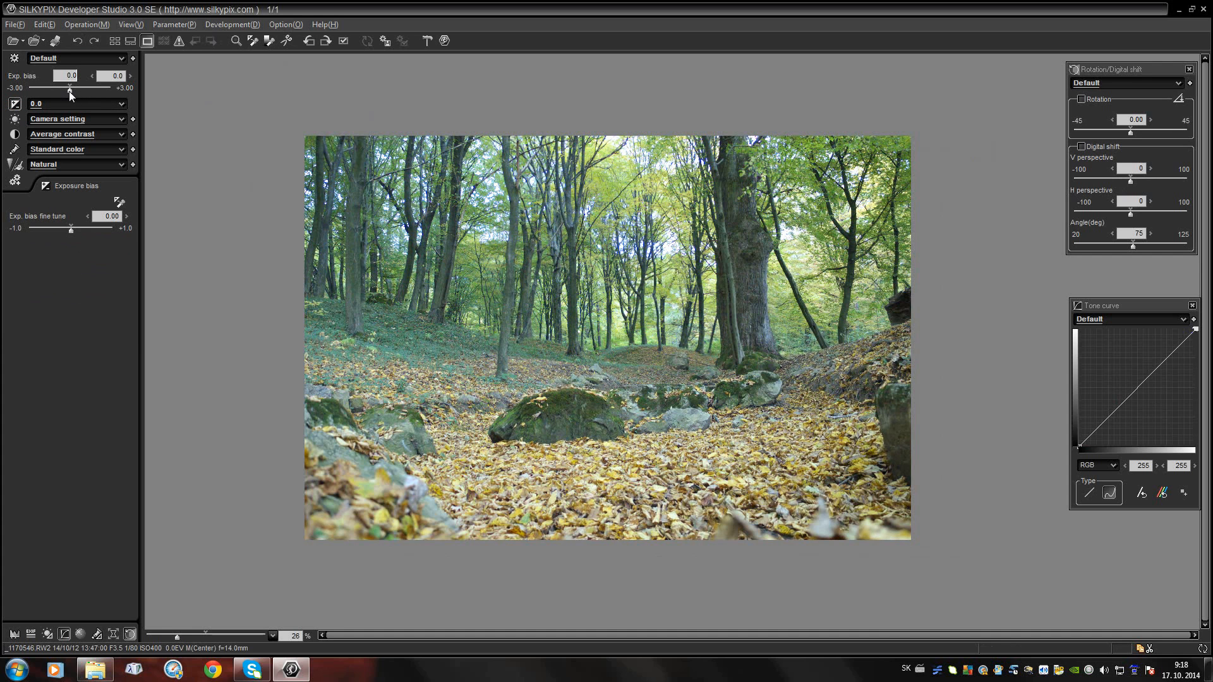
mouse_move(69, 93)
mouse_down()
mouse_move(51, 93)
mouse_move(115, 93)
mouse_move(35, 91)
mouse_move(69, 89)
mouse_up()
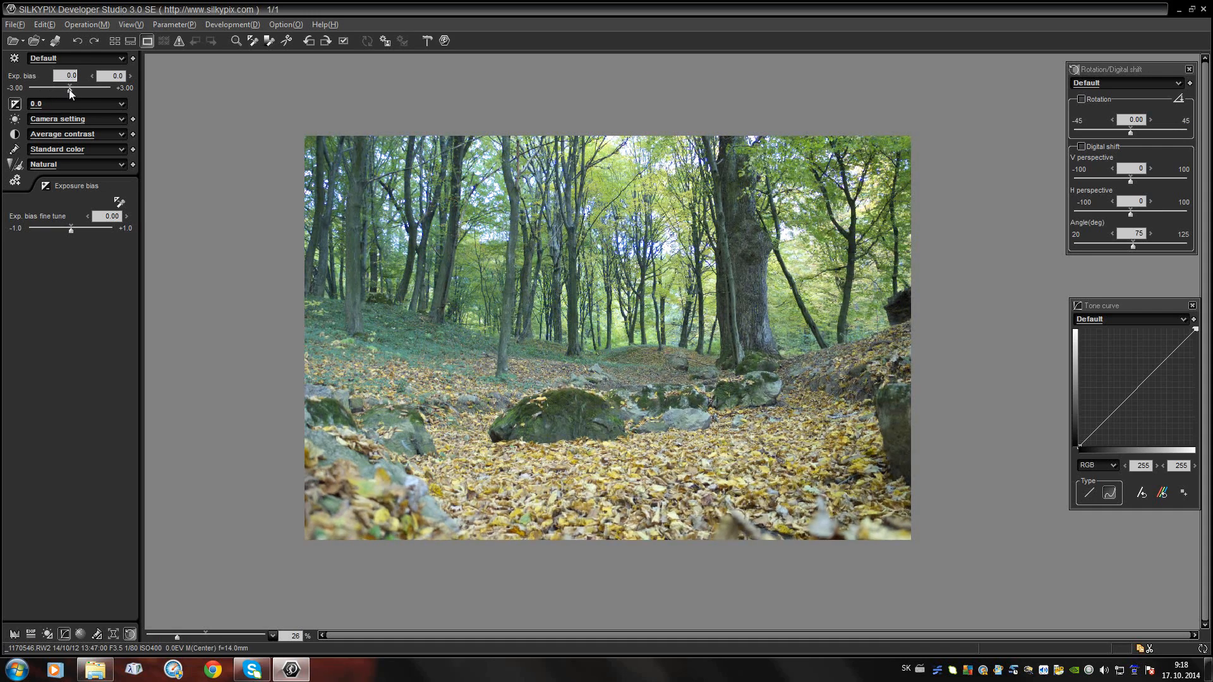
click(35, 104)
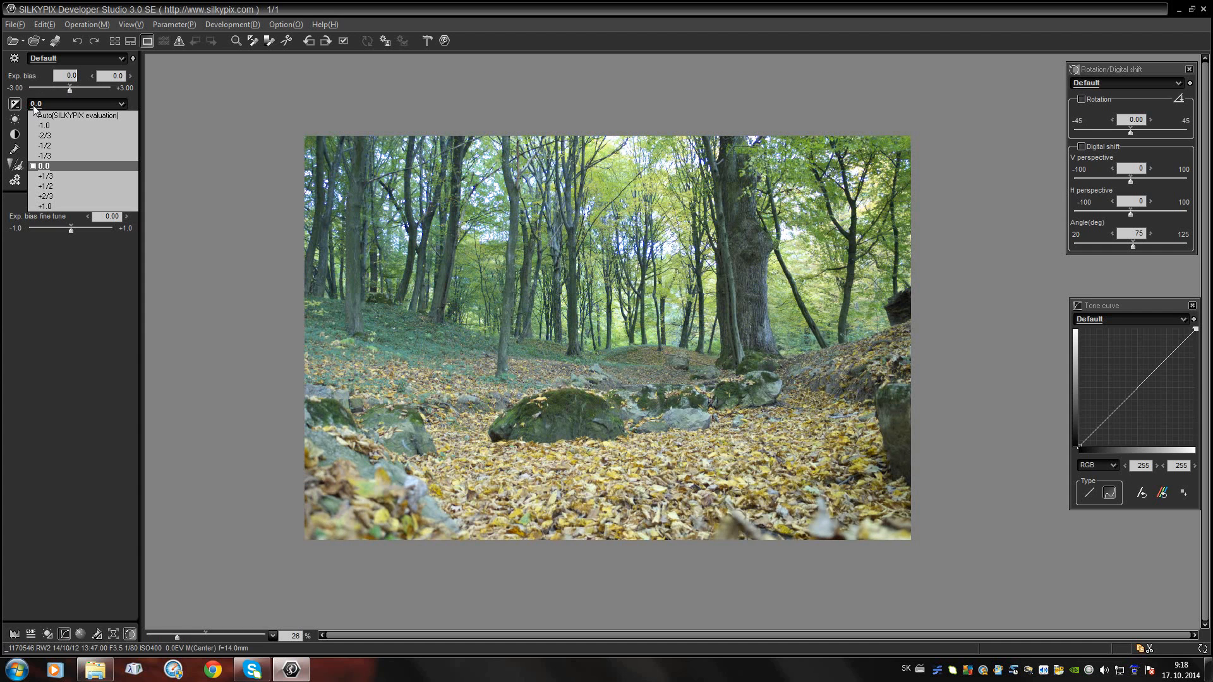
click(34, 104)
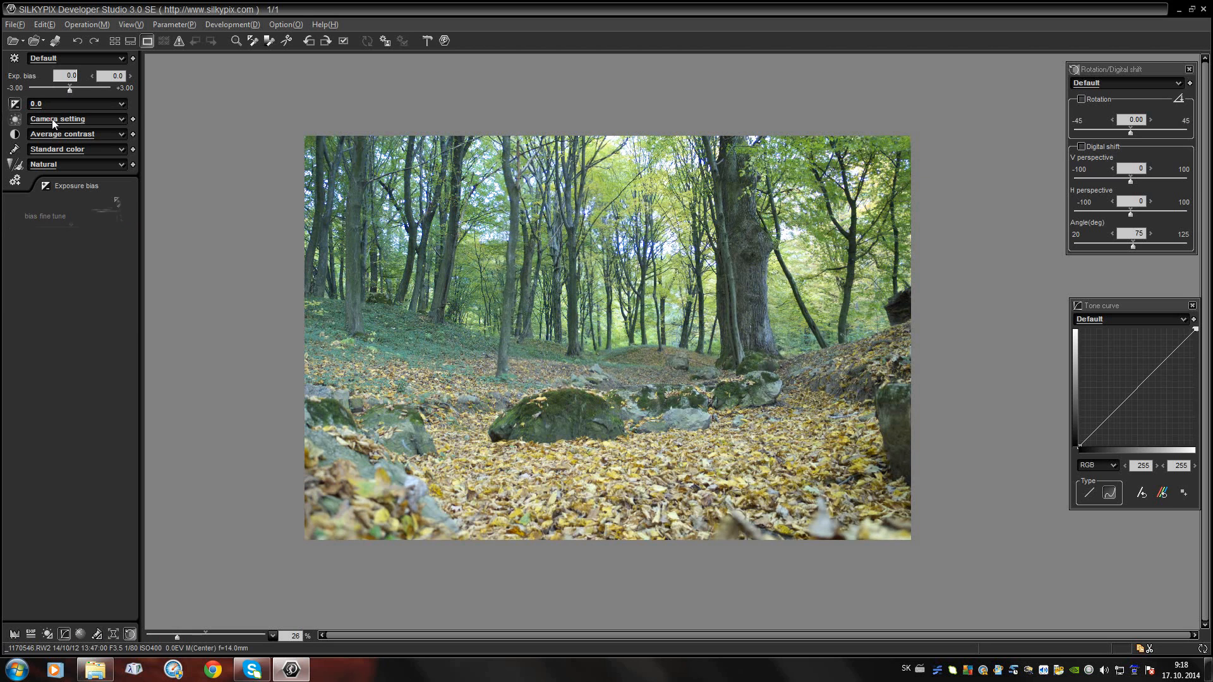
Review the white balance presets, try Auto(SILKYPIX AWB) on the photo, and return the white balance to Camera setting.
click(52, 119)
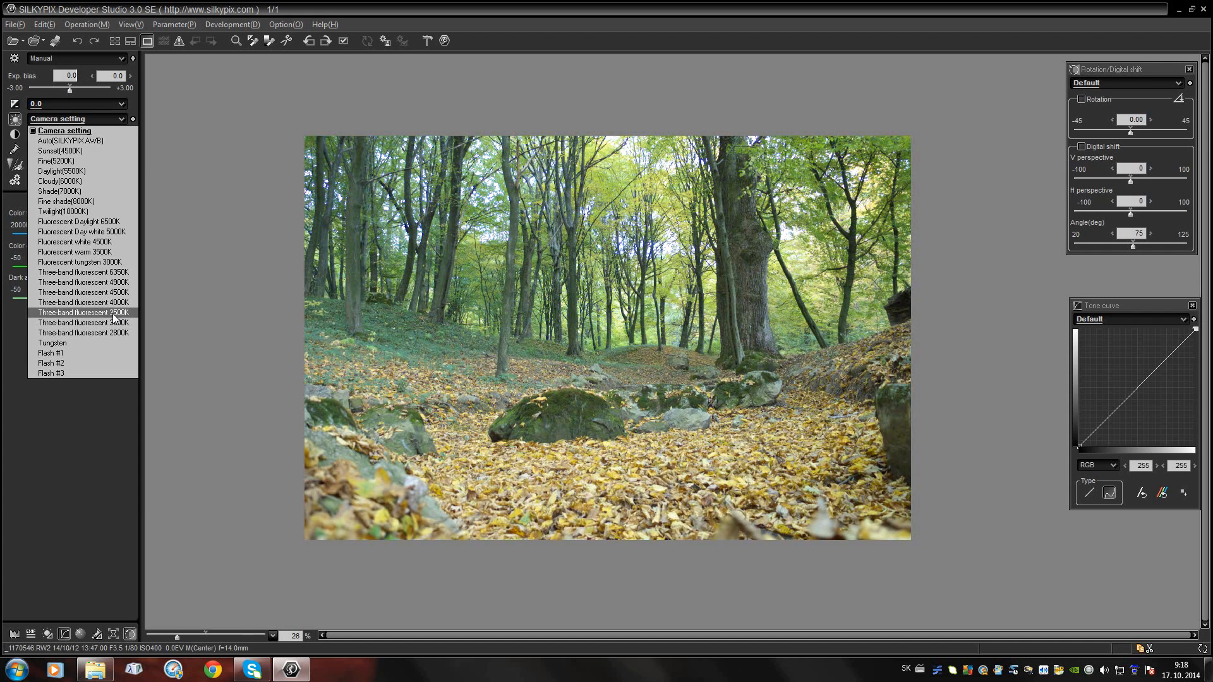
click(68, 131)
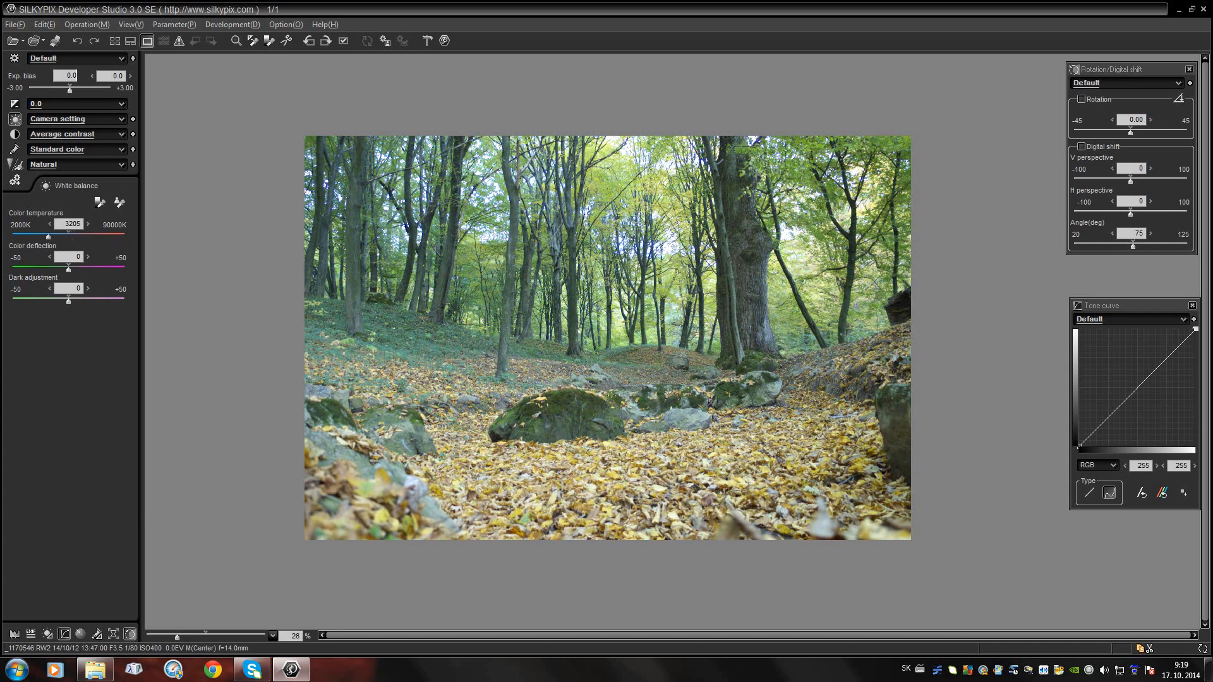
click(66, 119)
click(66, 140)
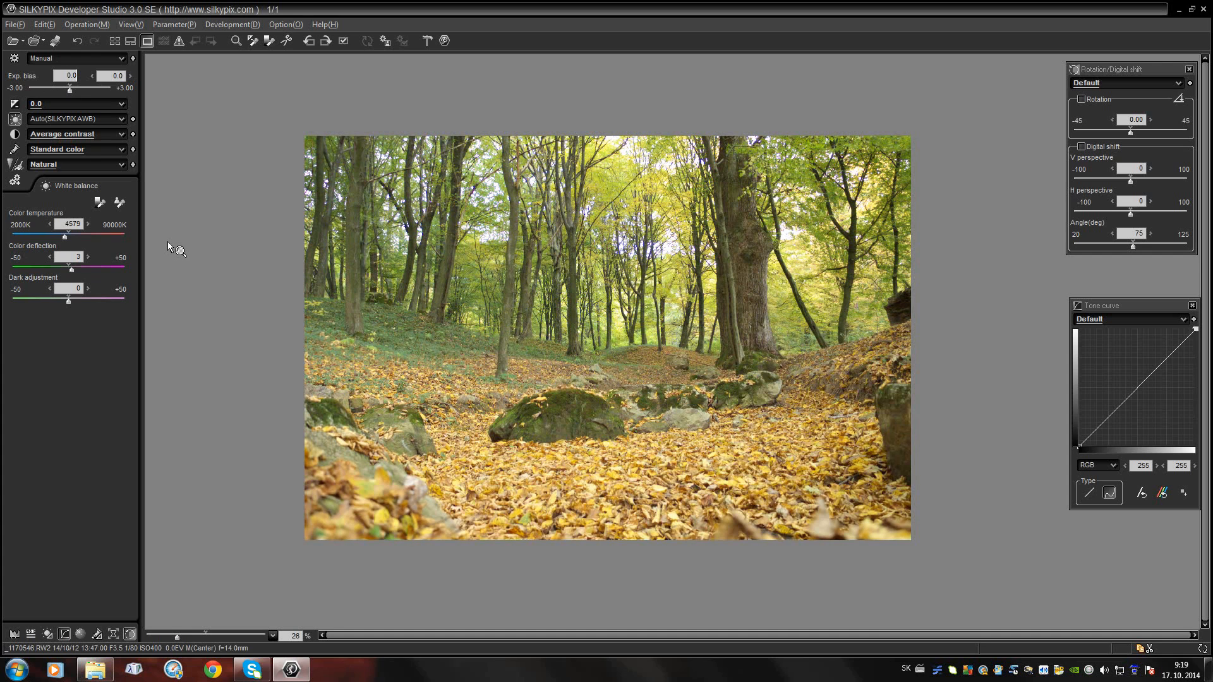
click(69, 117)
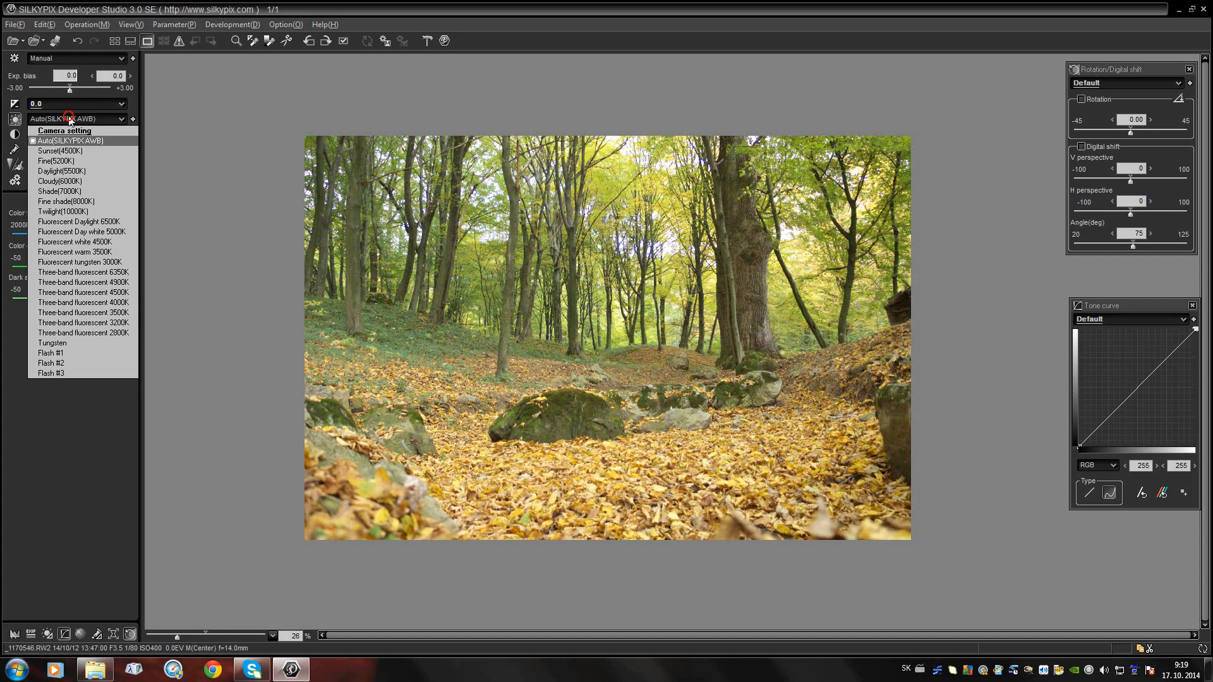
click(68, 117)
click(69, 117)
click(51, 130)
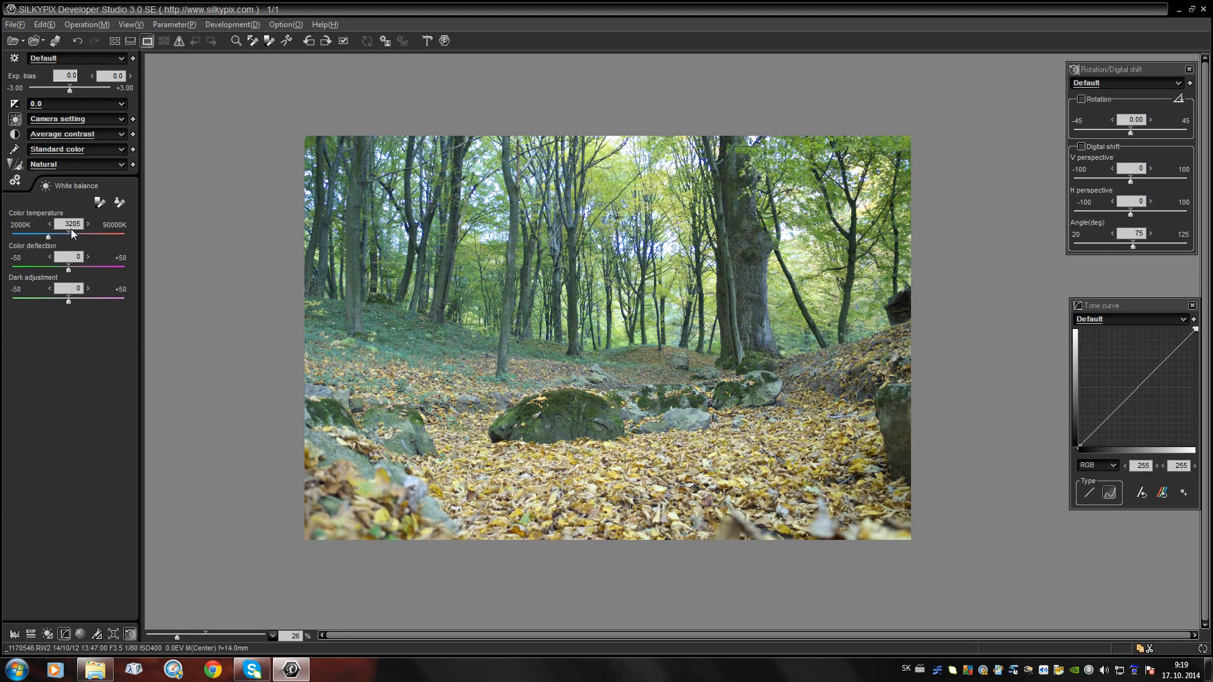
Set the photo's exposure bias to the -1/2 preset.
click(36, 105)
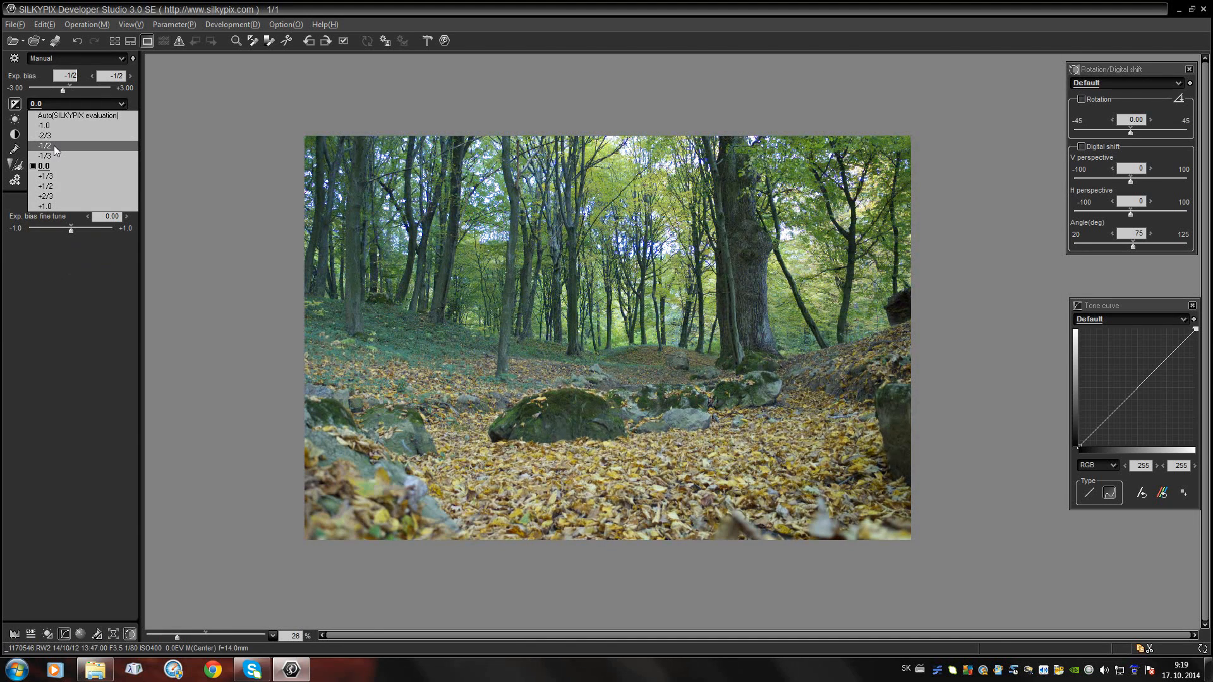
click(54, 146)
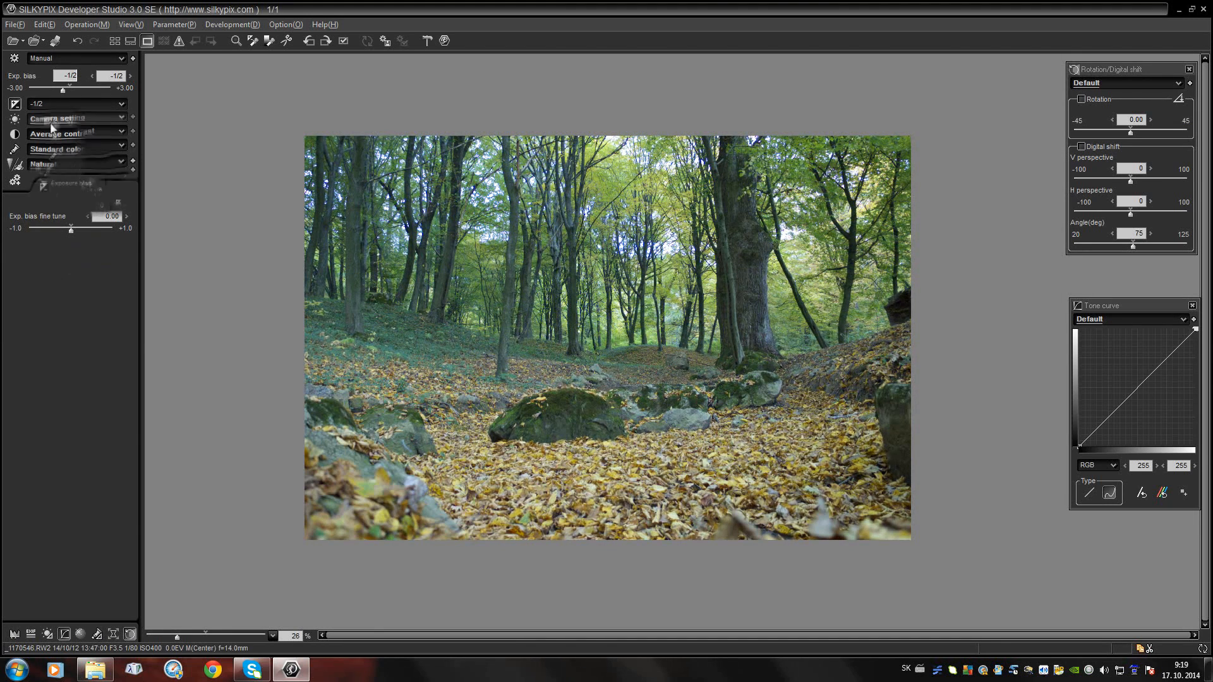
Apply the Auto(SILKYPIX AWB) white balance and set its color temperature to 4000.
click(51, 120)
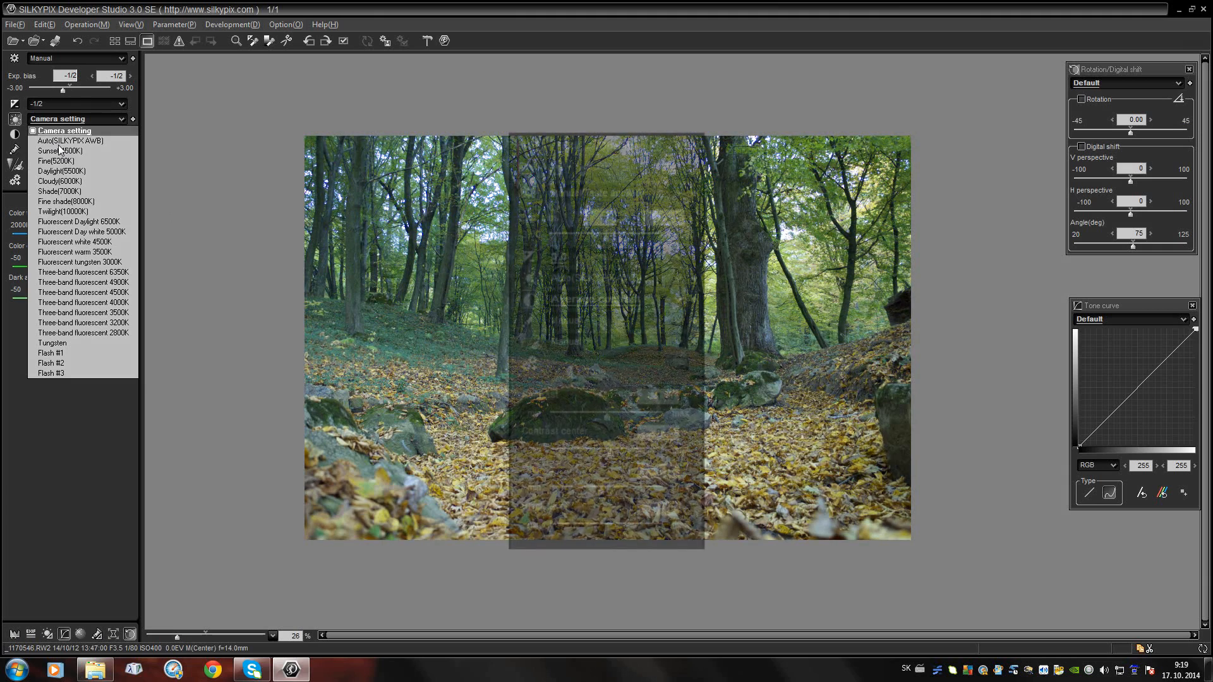
click(57, 139)
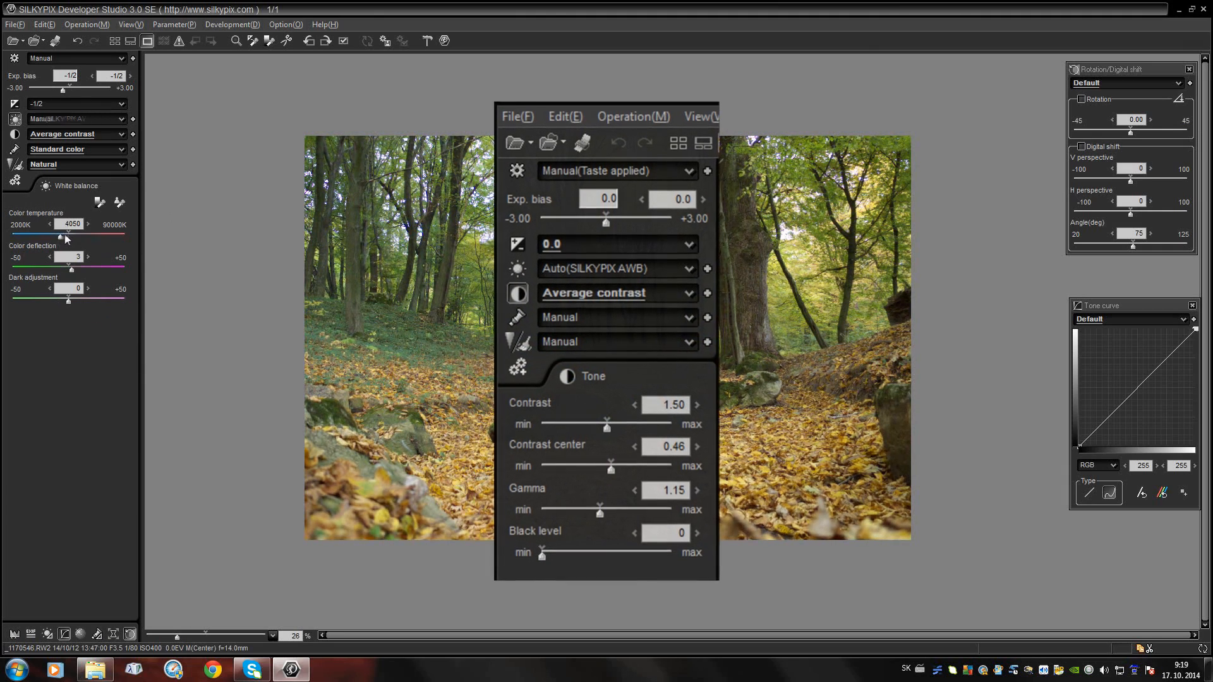
drag(66, 236, 61, 237)
click(50, 224)
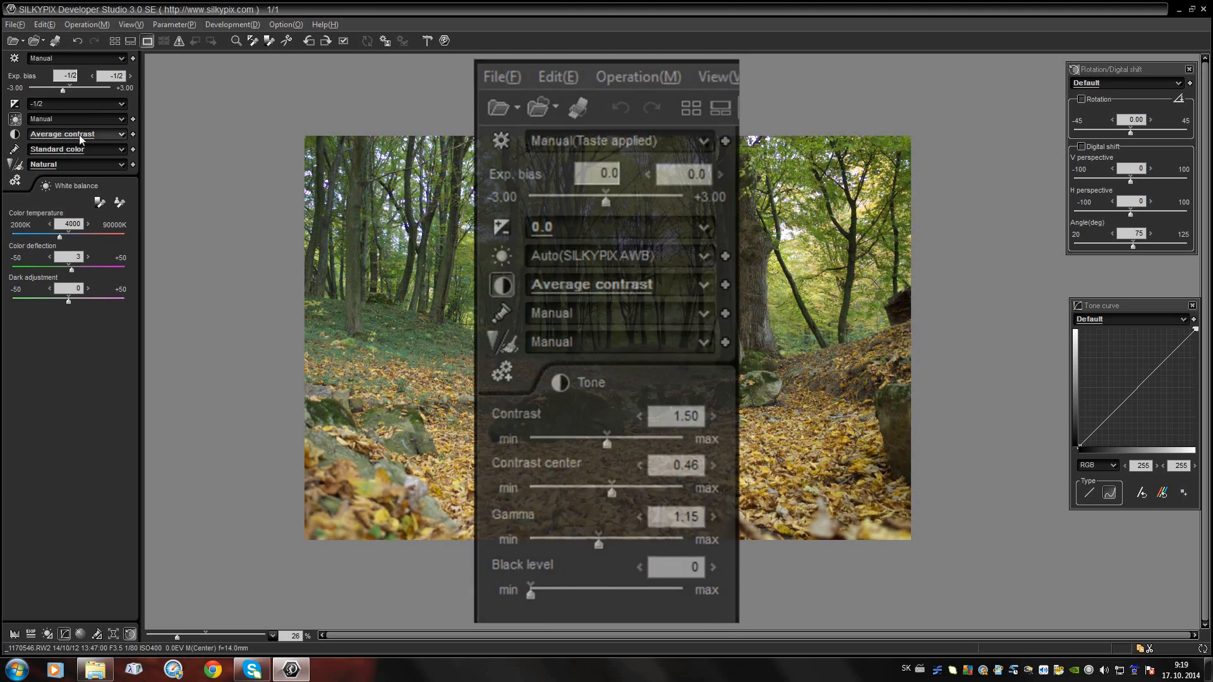
Apply the Strong contrast preset, compare it with a contrast of 1.50, and set the contrast to 1.80.
click(43, 135)
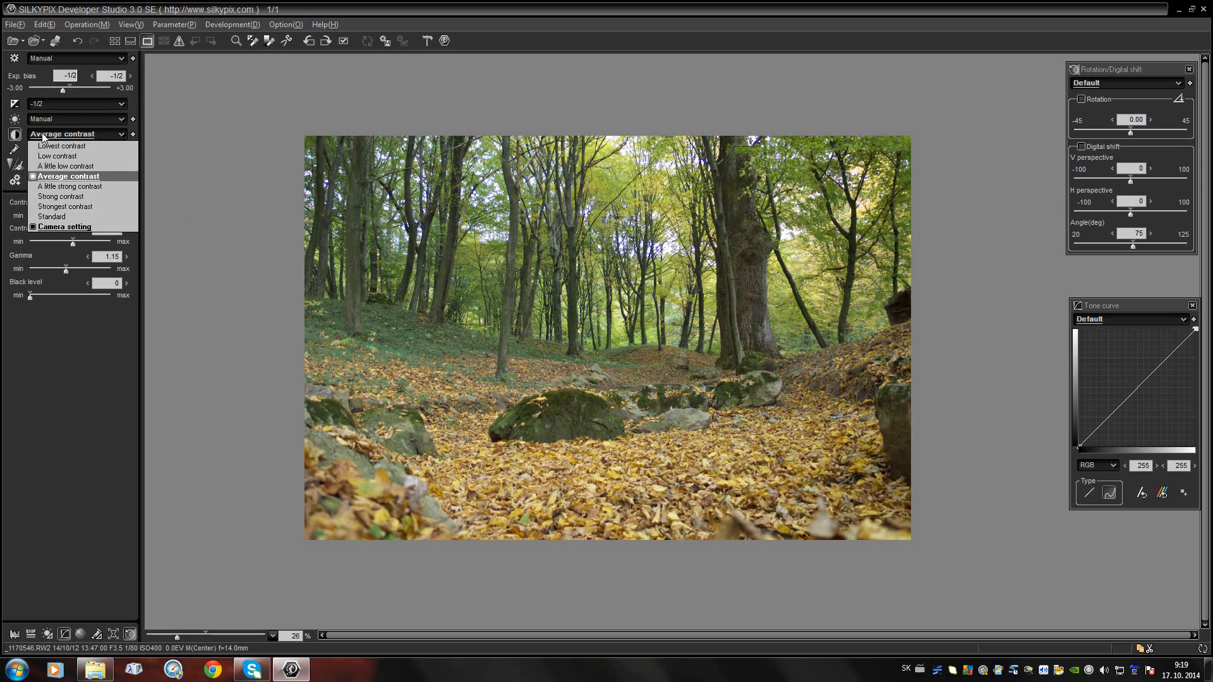
click(93, 203)
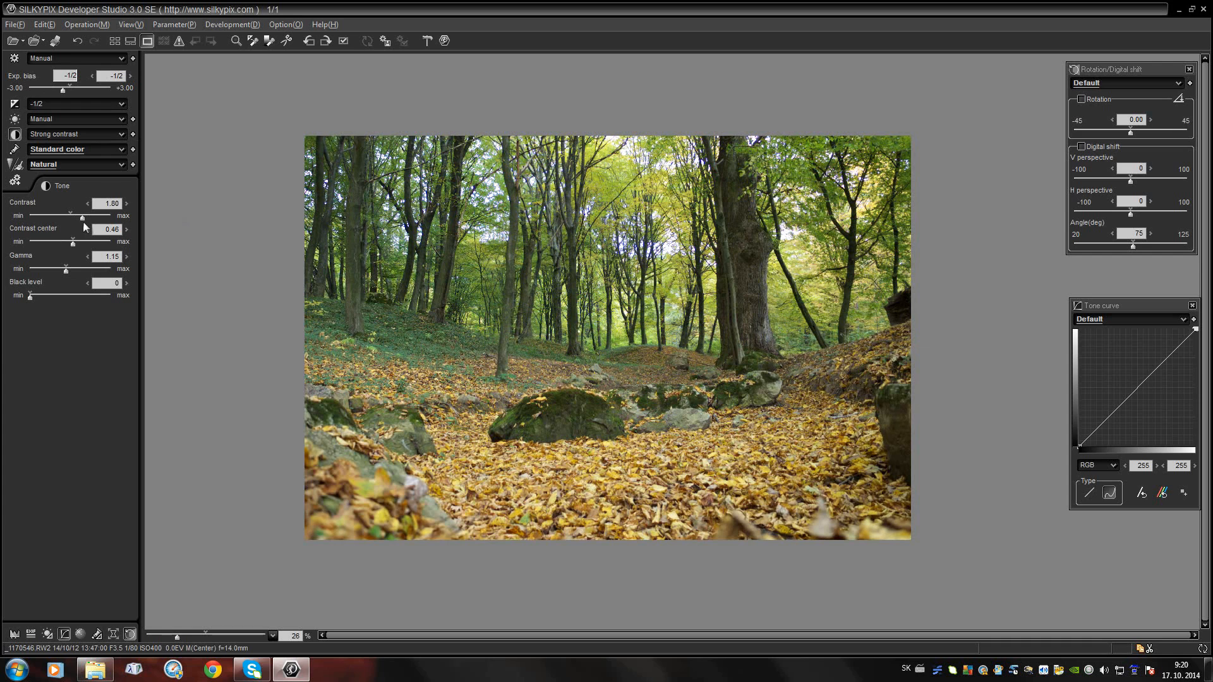
mouse_move(82, 221)
mouse_down()
mouse_move(60, 219)
mouse_move(93, 221)
mouse_move(72, 222)
mouse_up()
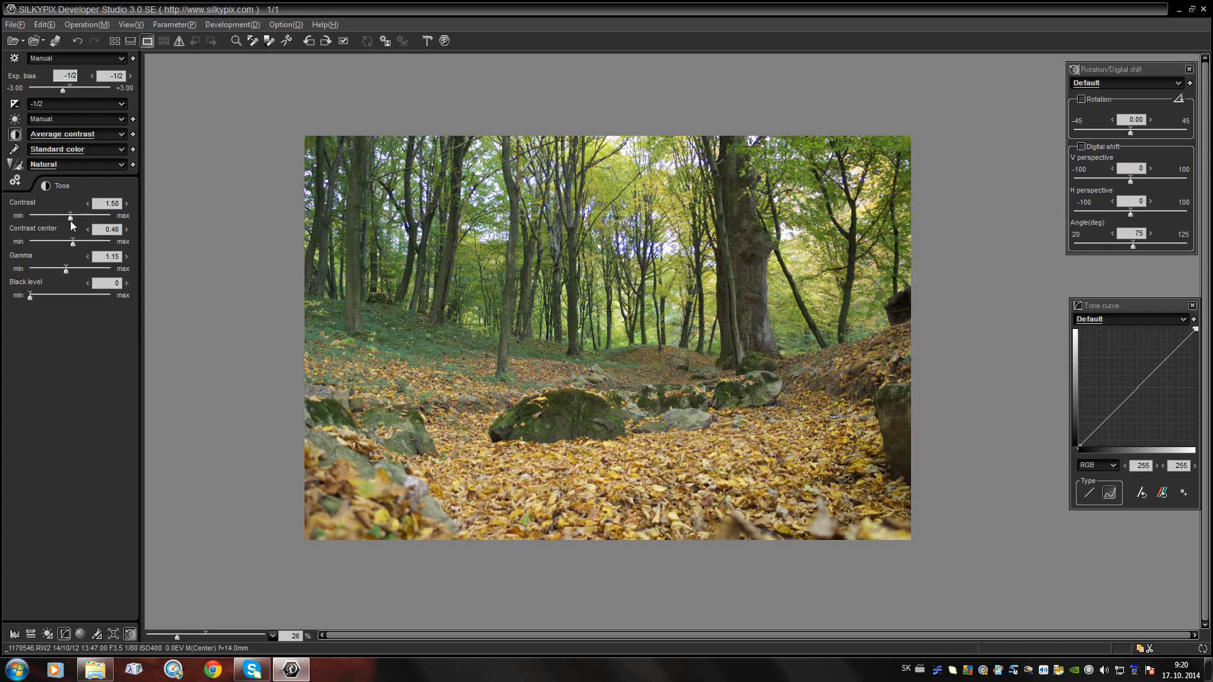
click(127, 203)
click(128, 204)
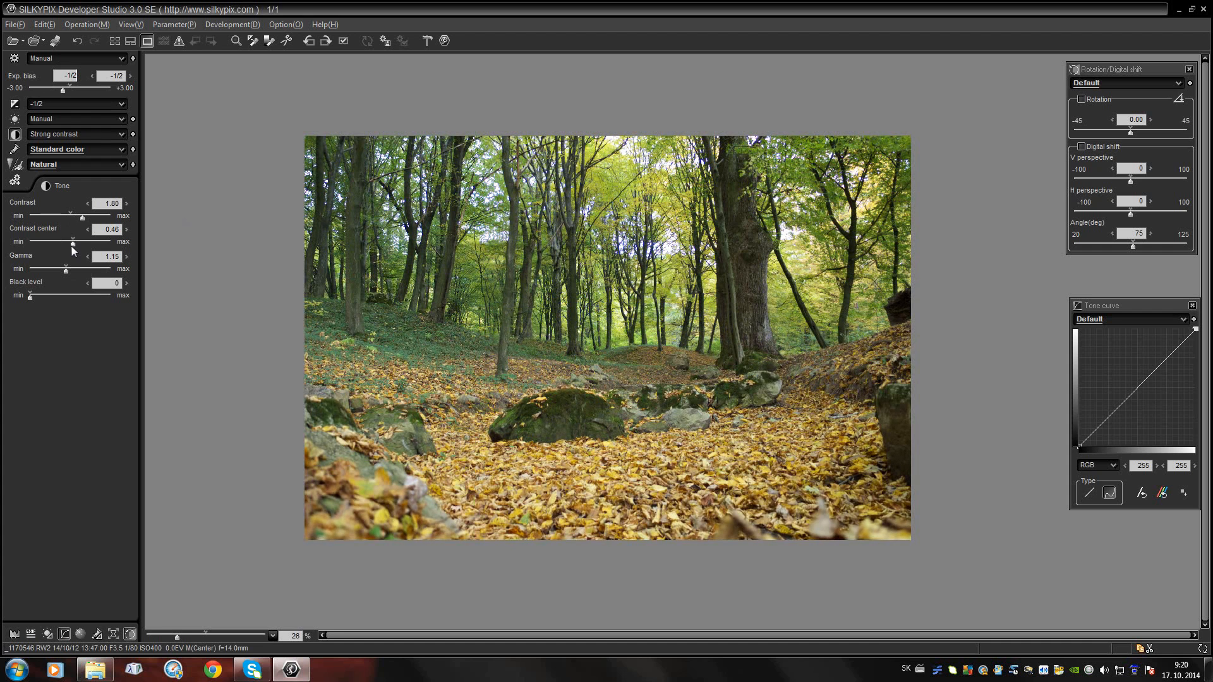
Try shifting the contrast center, return it to 0.46, and set the gamma to 1.10.
mouse_move(72, 245)
mouse_down()
mouse_move(37, 243)
mouse_move(82, 247)
mouse_up()
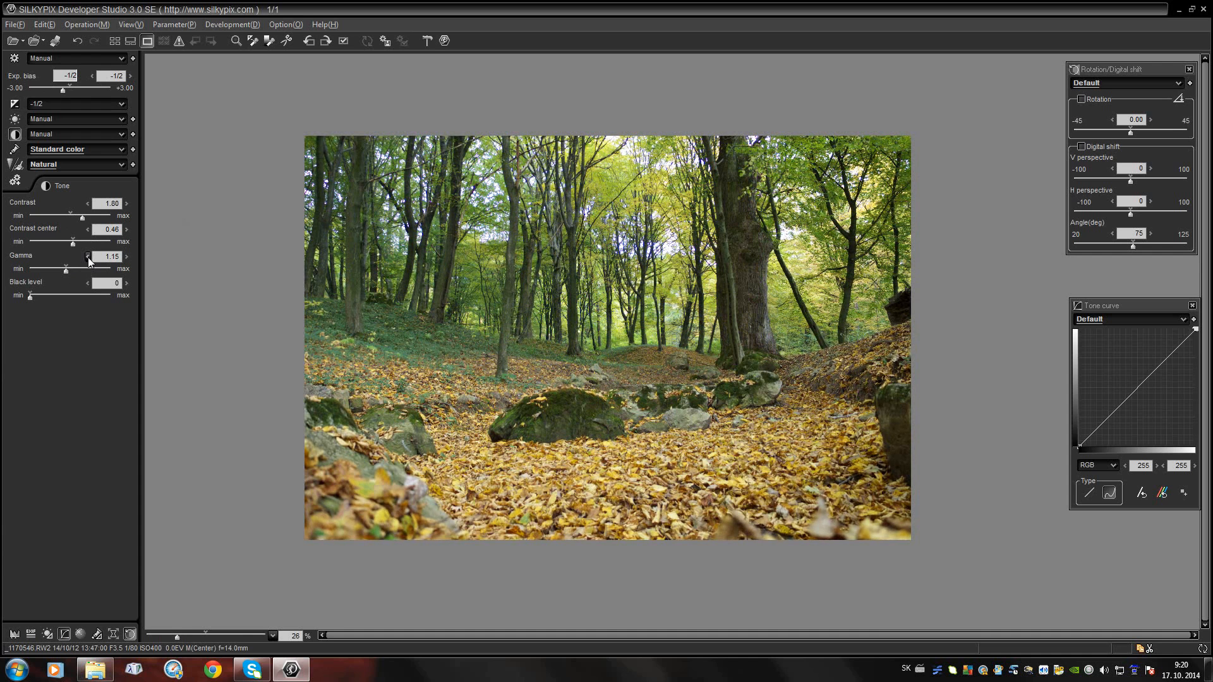
click(87, 257)
click(88, 256)
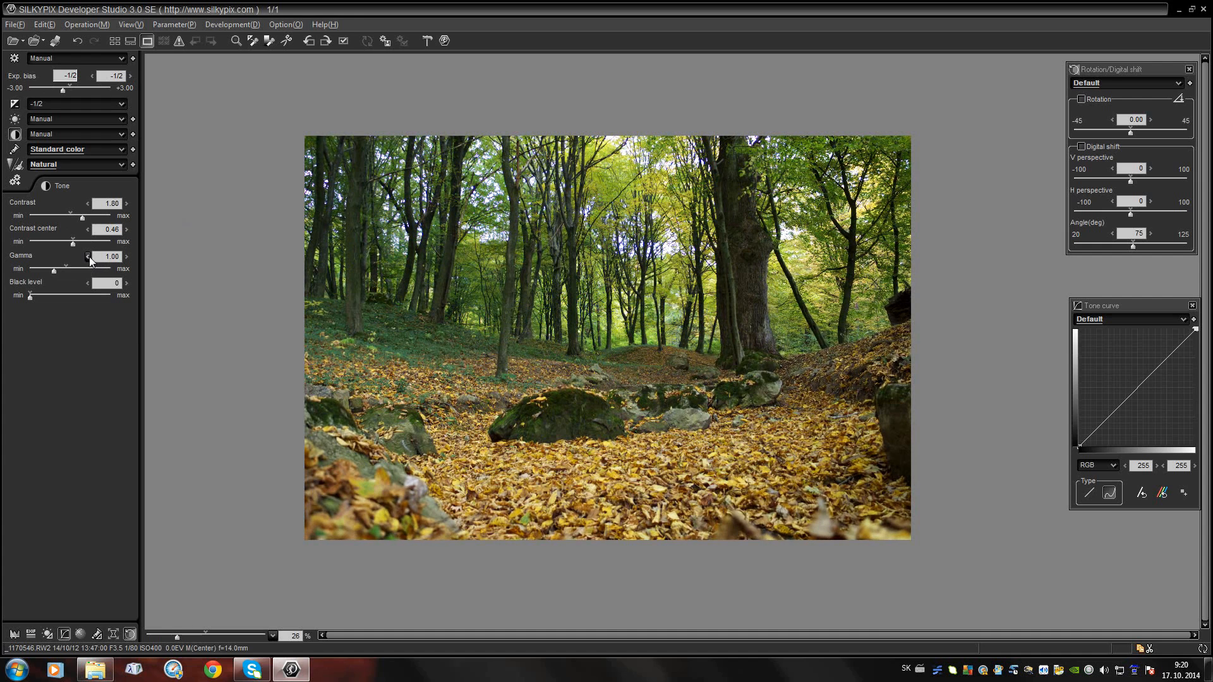
click(127, 256)
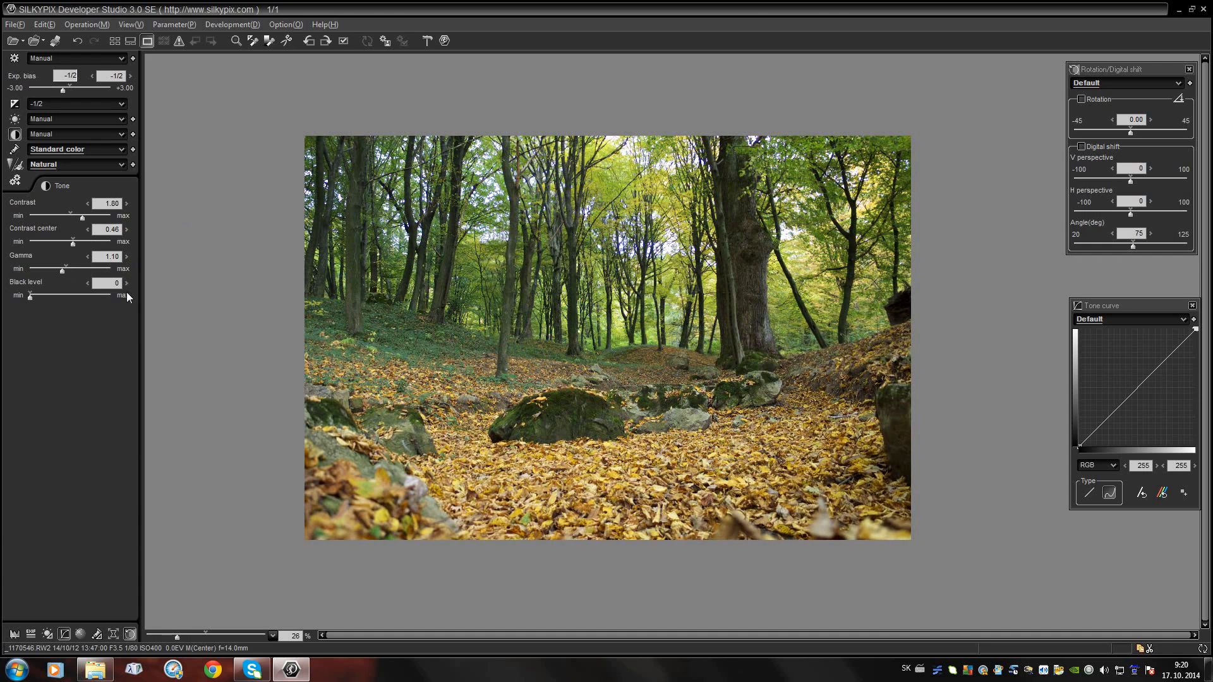
Try black levels up to the maximum of 100 on the photo, and set the black level to 3.
click(126, 284)
click(126, 284)
click(126, 283)
click(126, 284)
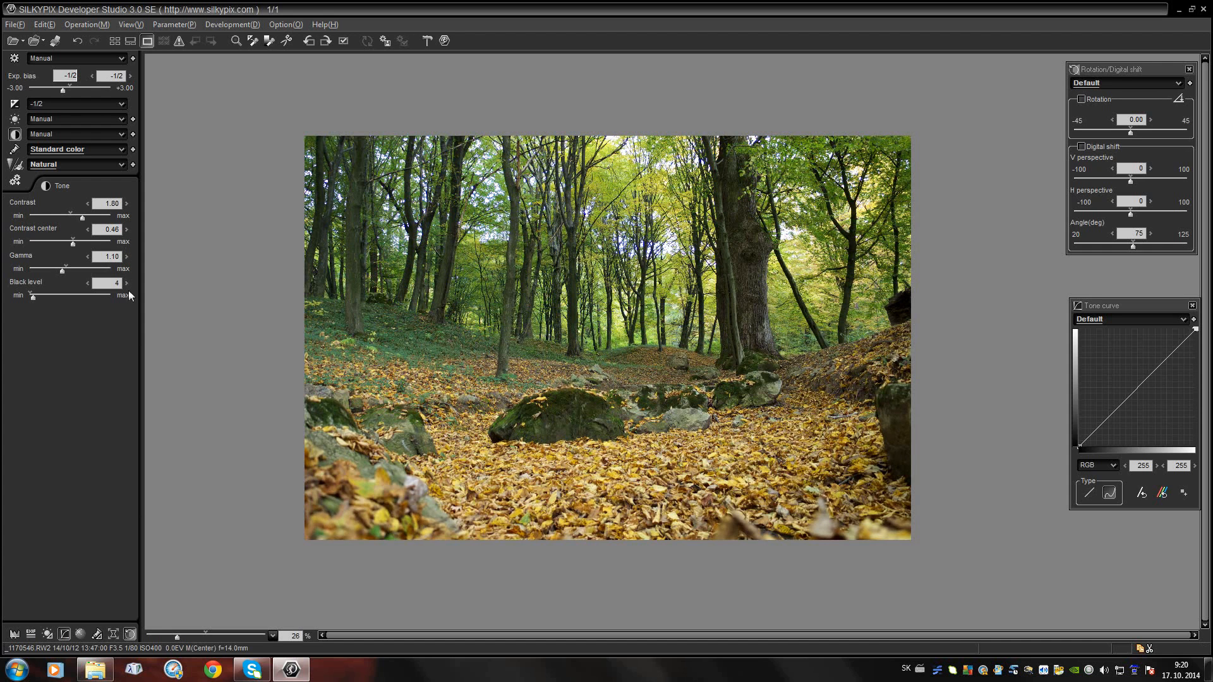
drag(33, 297, 112, 302)
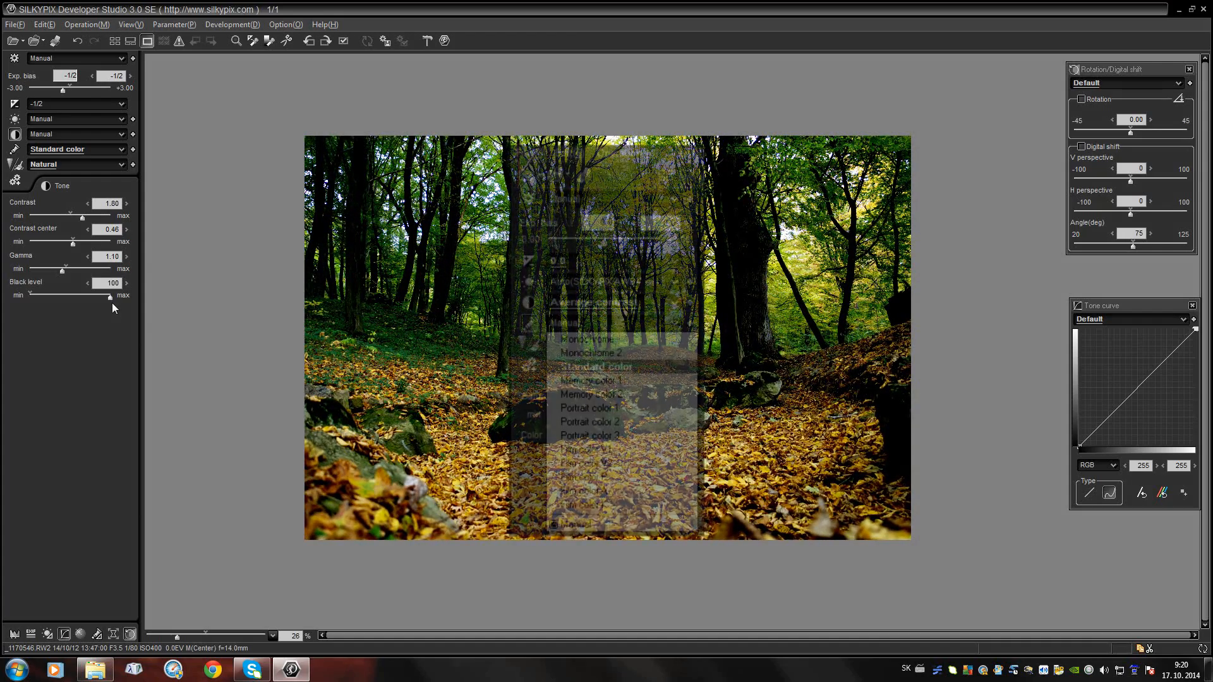
drag(103, 302, 22, 294)
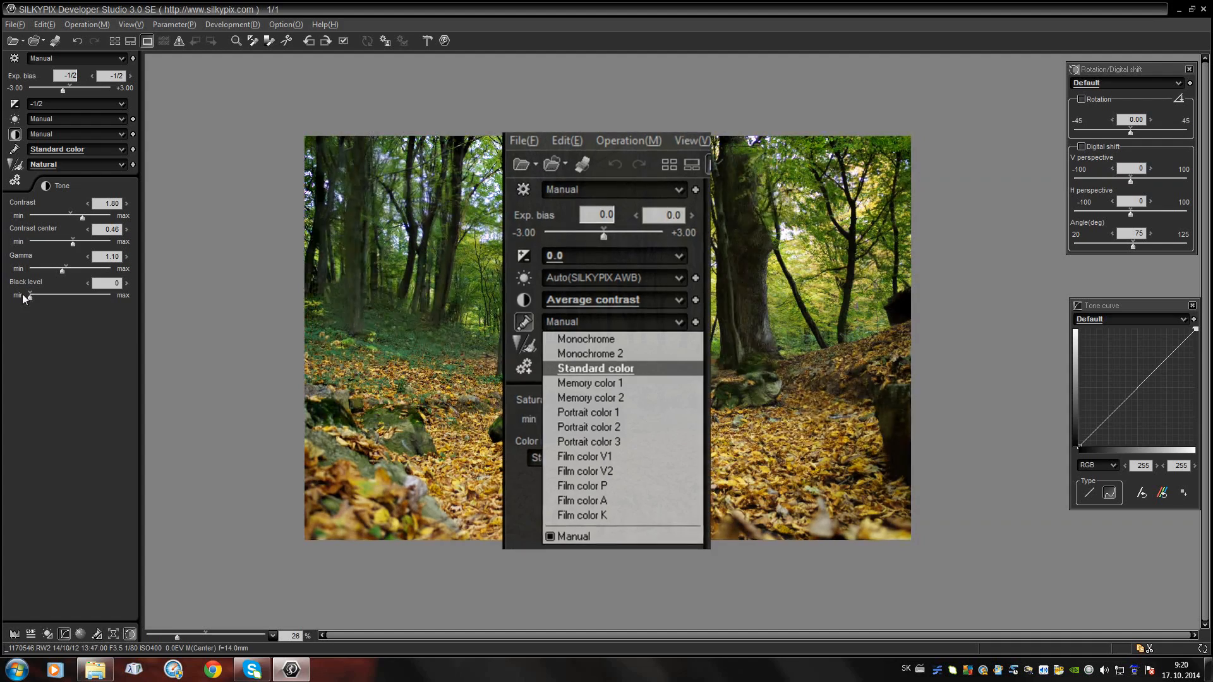
click(126, 283)
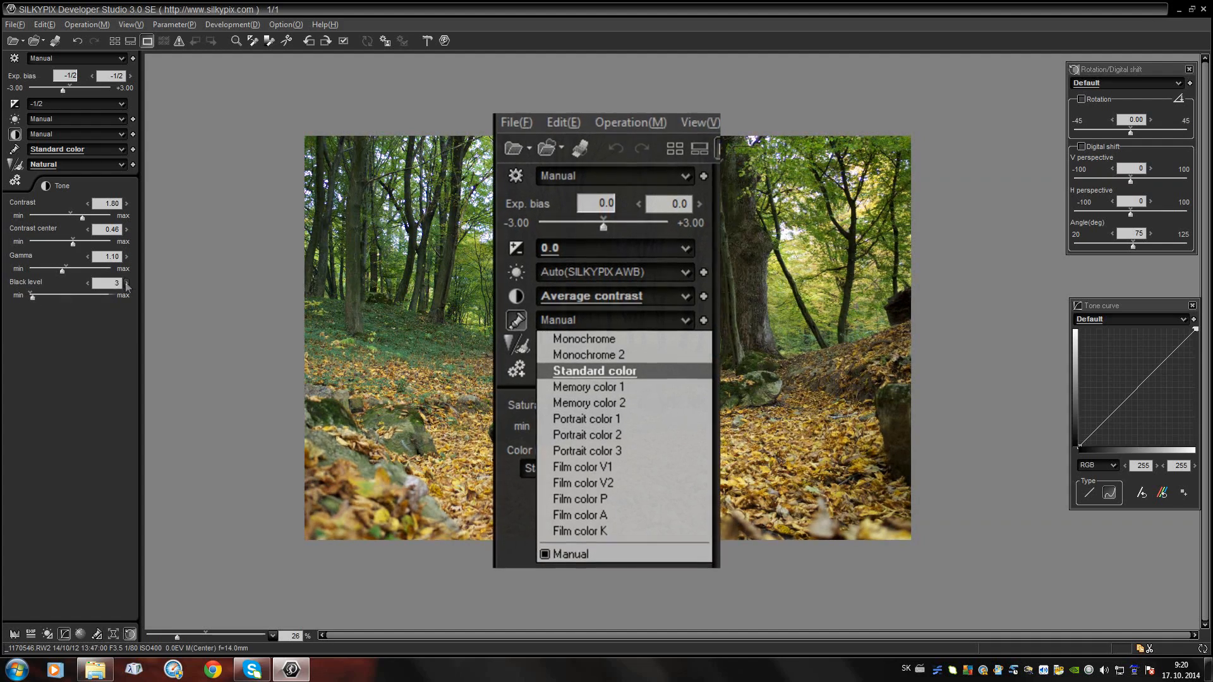
Preview the color presets on the photo, keep Standard color, and set the saturation to 1.26.
click(45, 151)
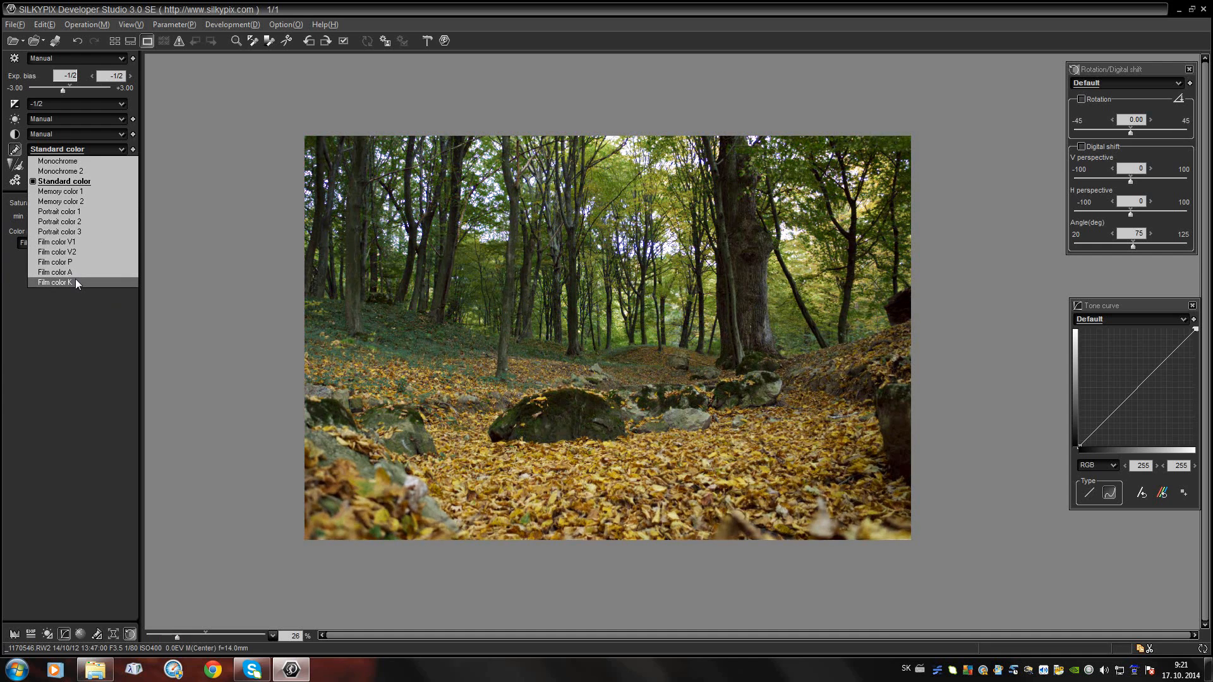
click(70, 182)
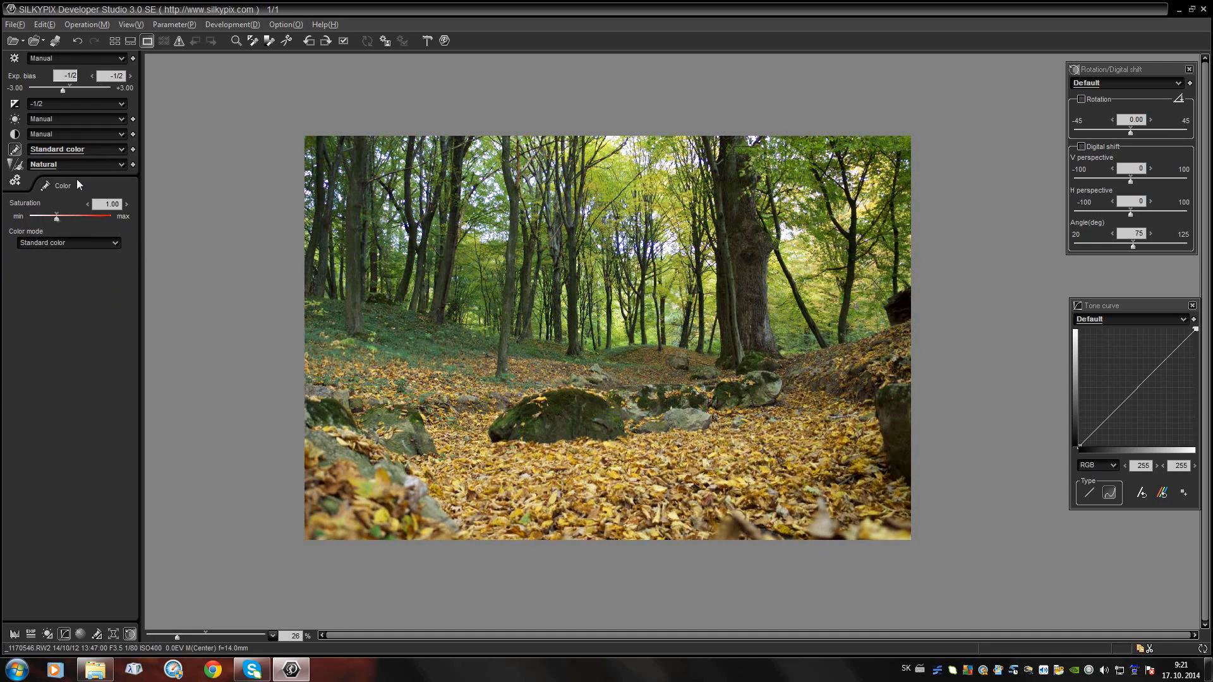
click(63, 216)
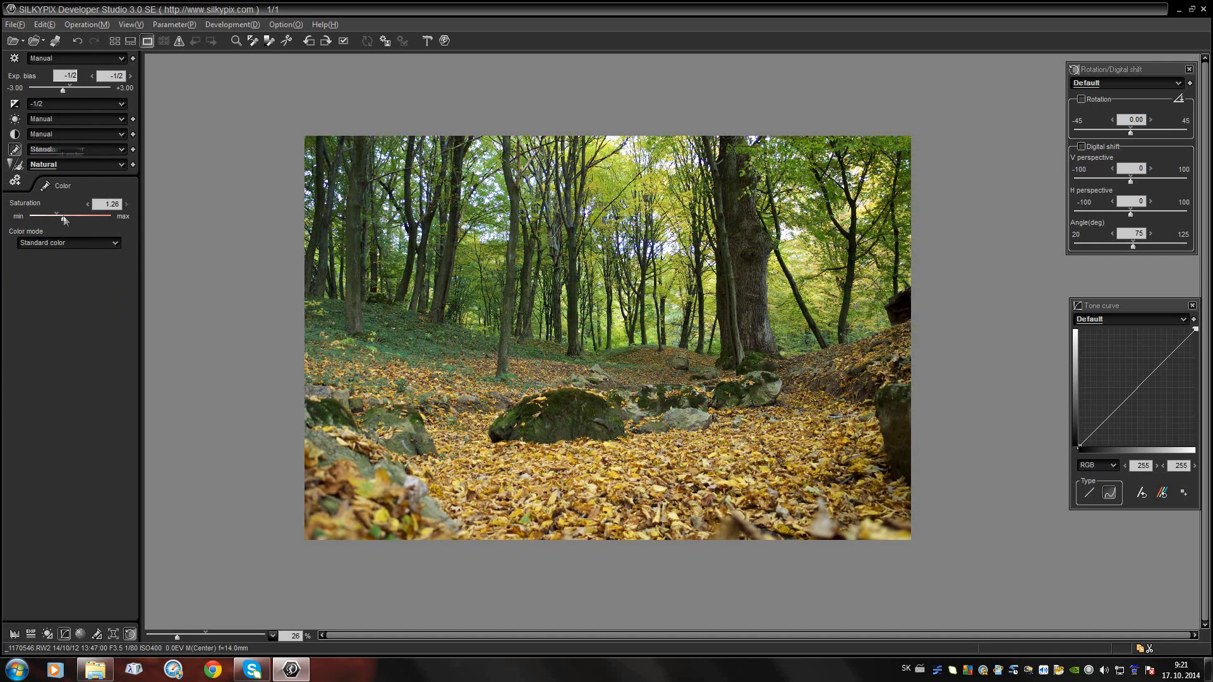
Show the sharpness settings, try the Pure detail type, and return the type to Normal sharp.
click(11, 165)
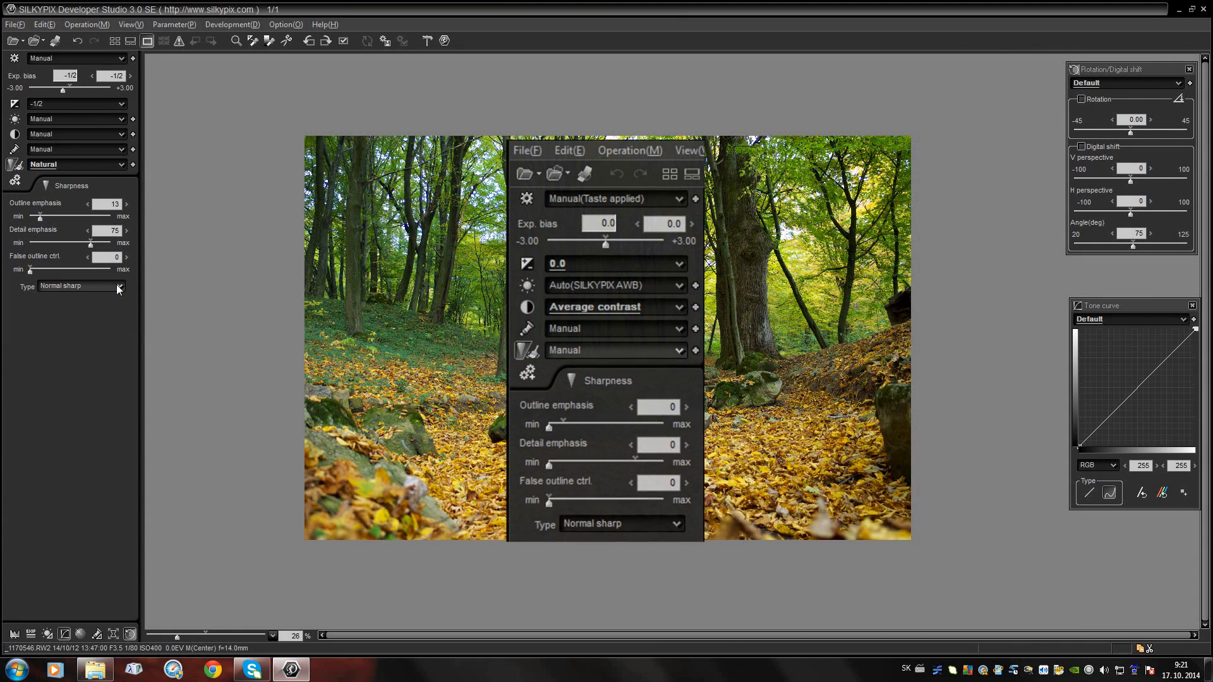
click(118, 288)
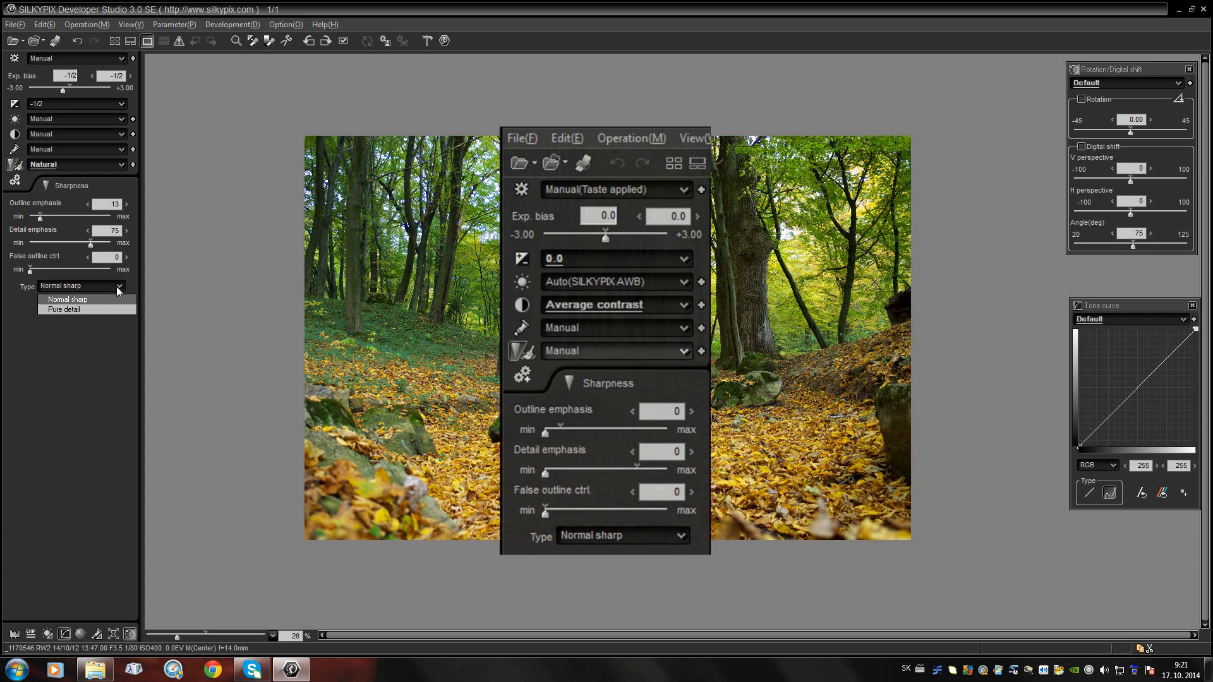
click(89, 310)
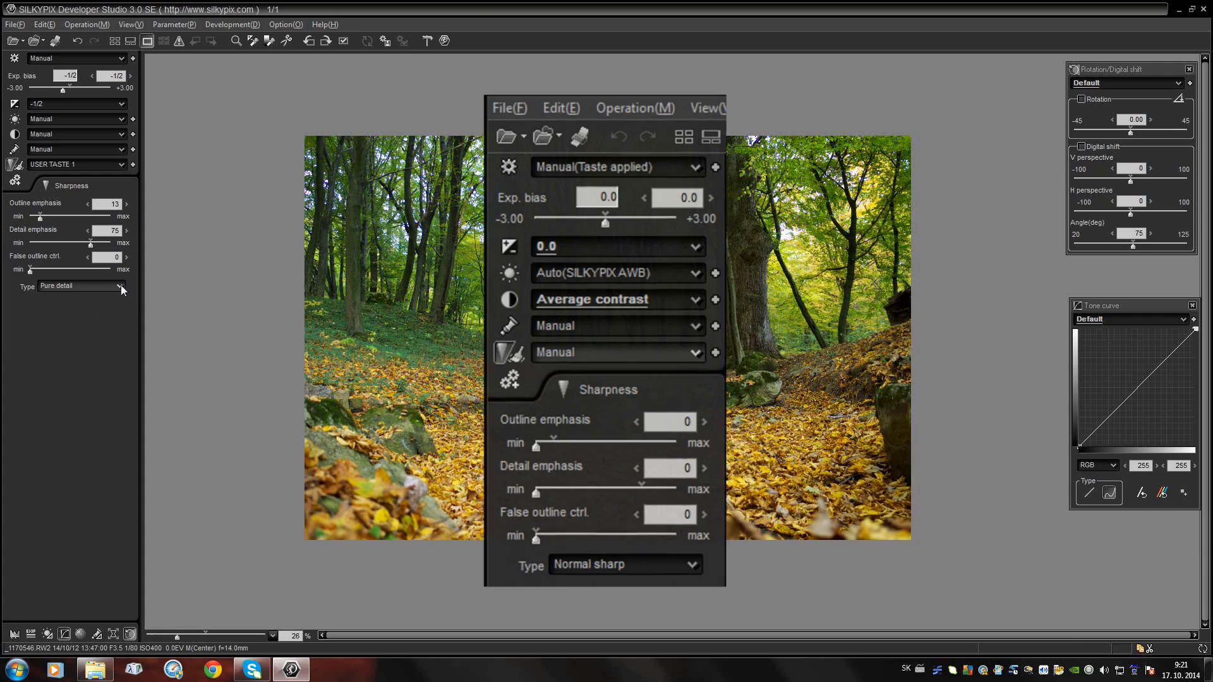
click(120, 287)
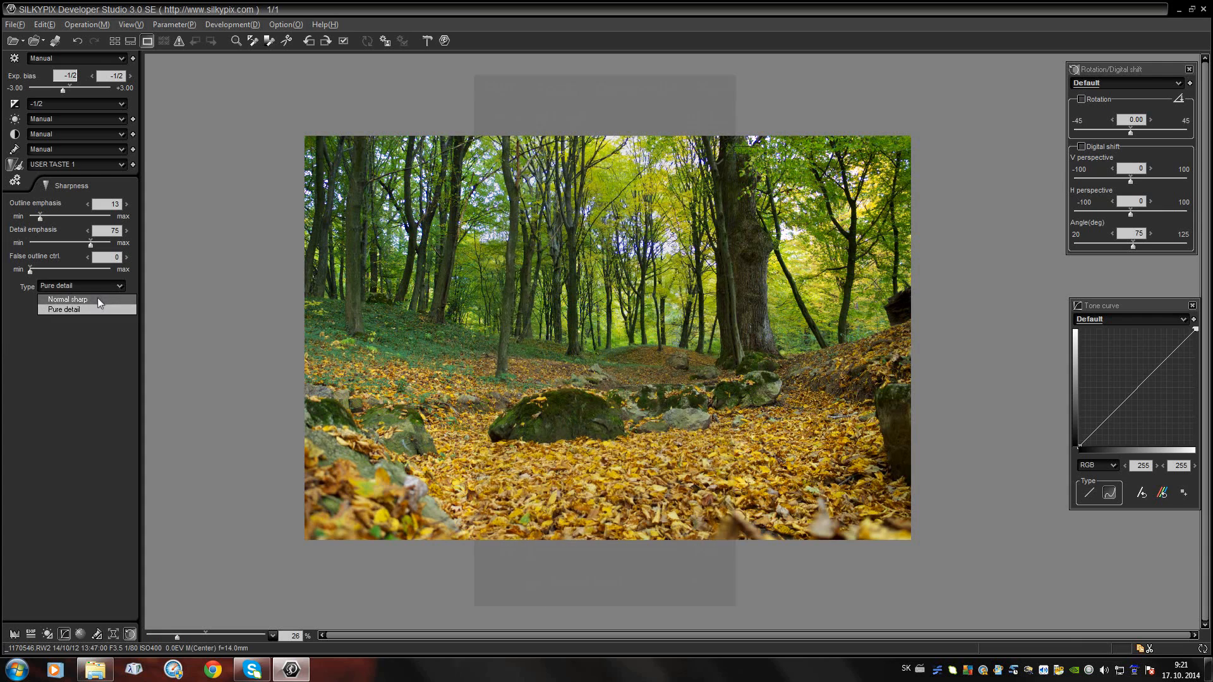
click(98, 299)
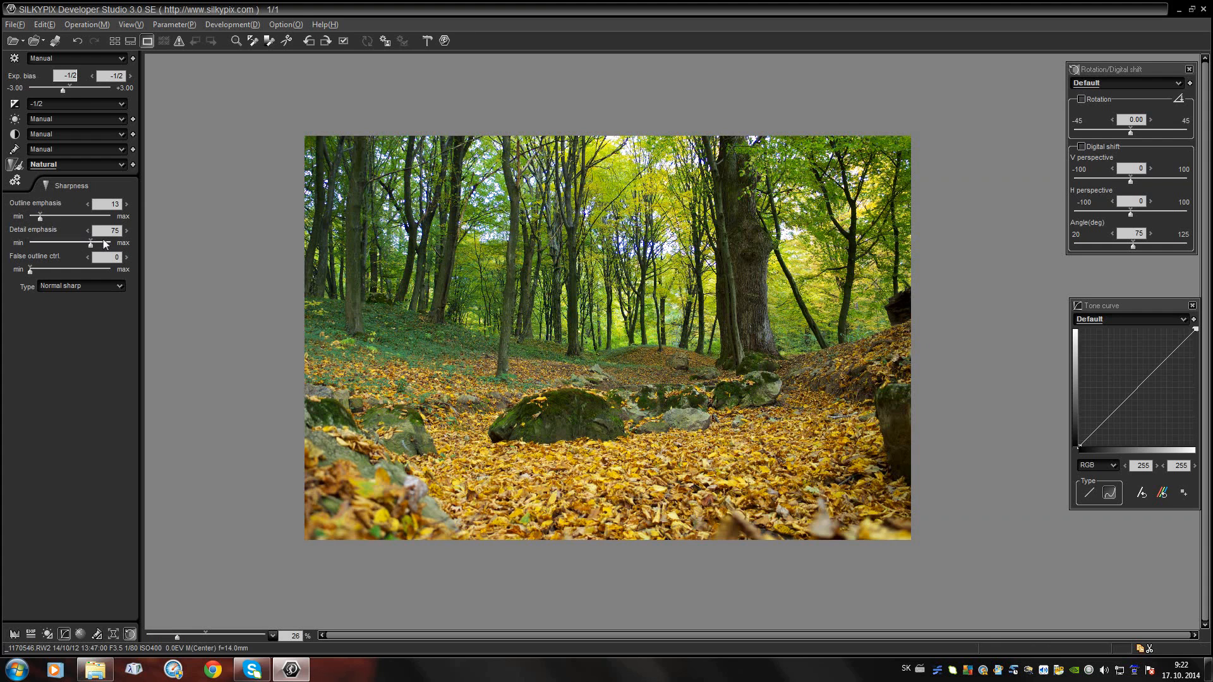
Compare weak and strong outline emphasis on the rocks and leaves, and set the outline emphasis to 20.
click(39, 219)
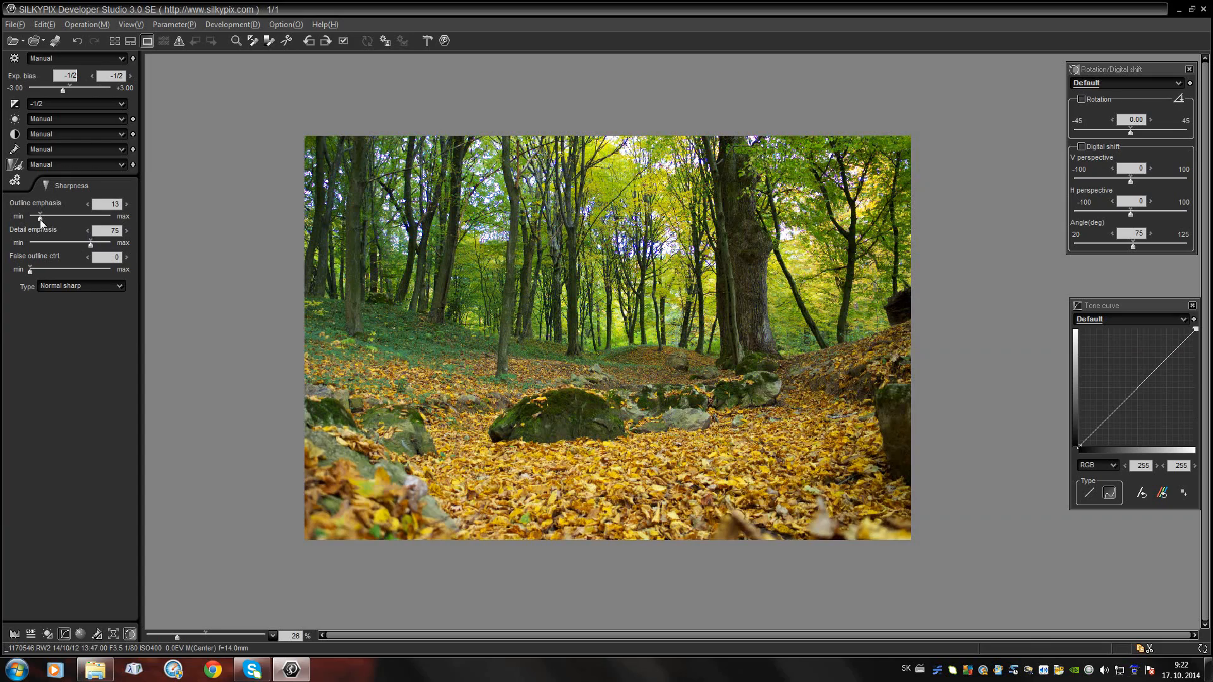
drag(182, 642, 195, 635)
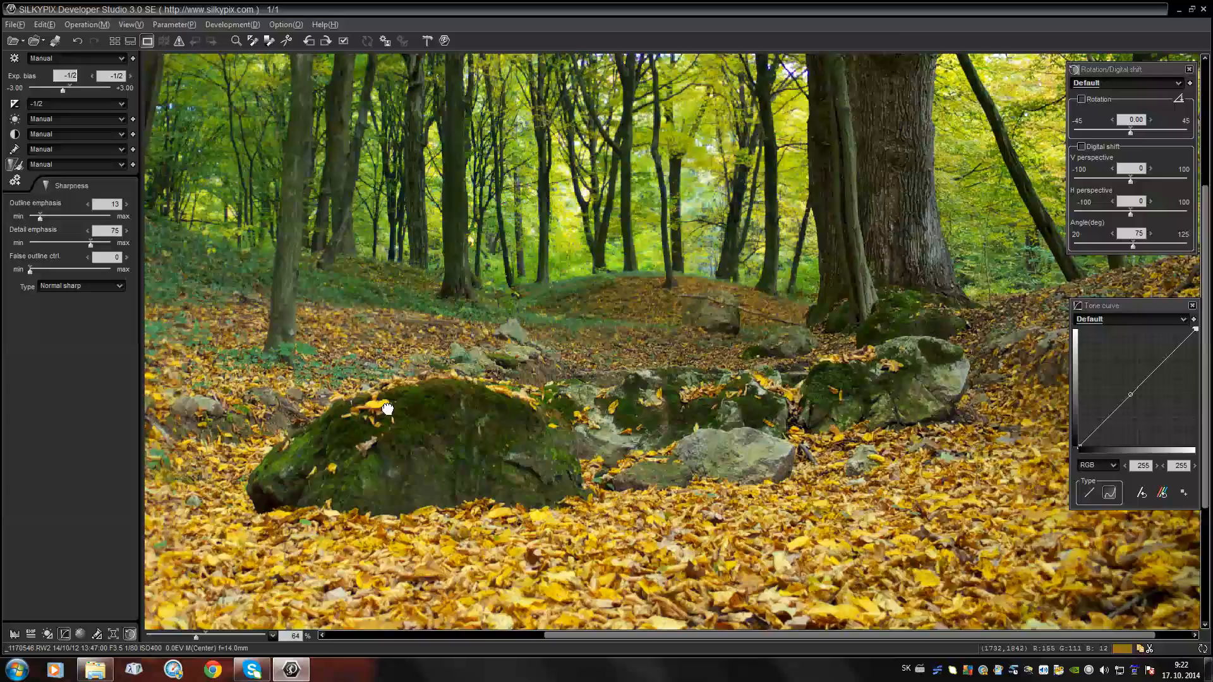
drag(387, 409, 397, 279)
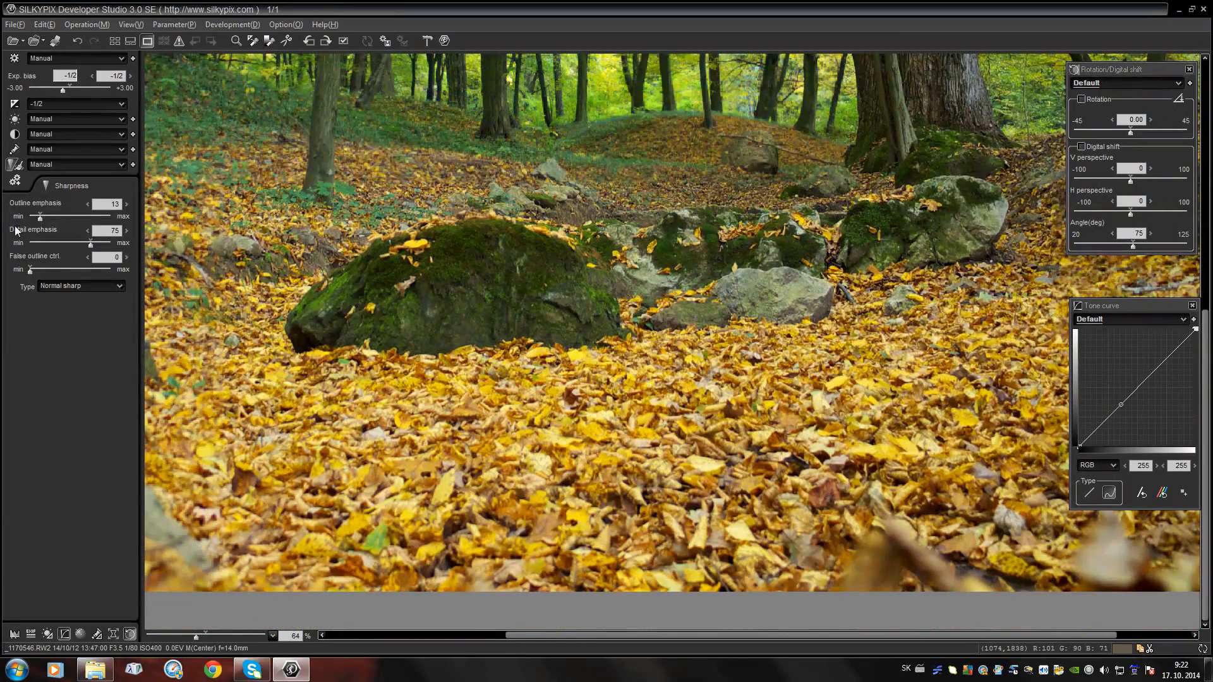
drag(40, 217, 97, 218)
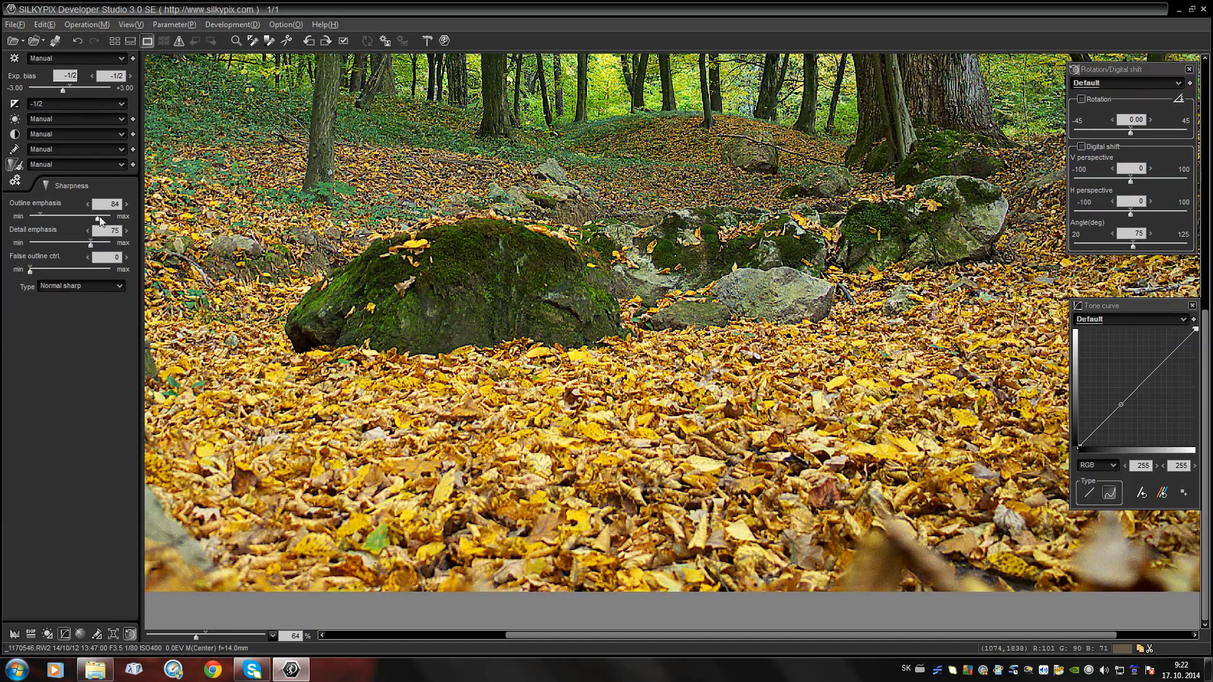
drag(96, 217, 45, 218)
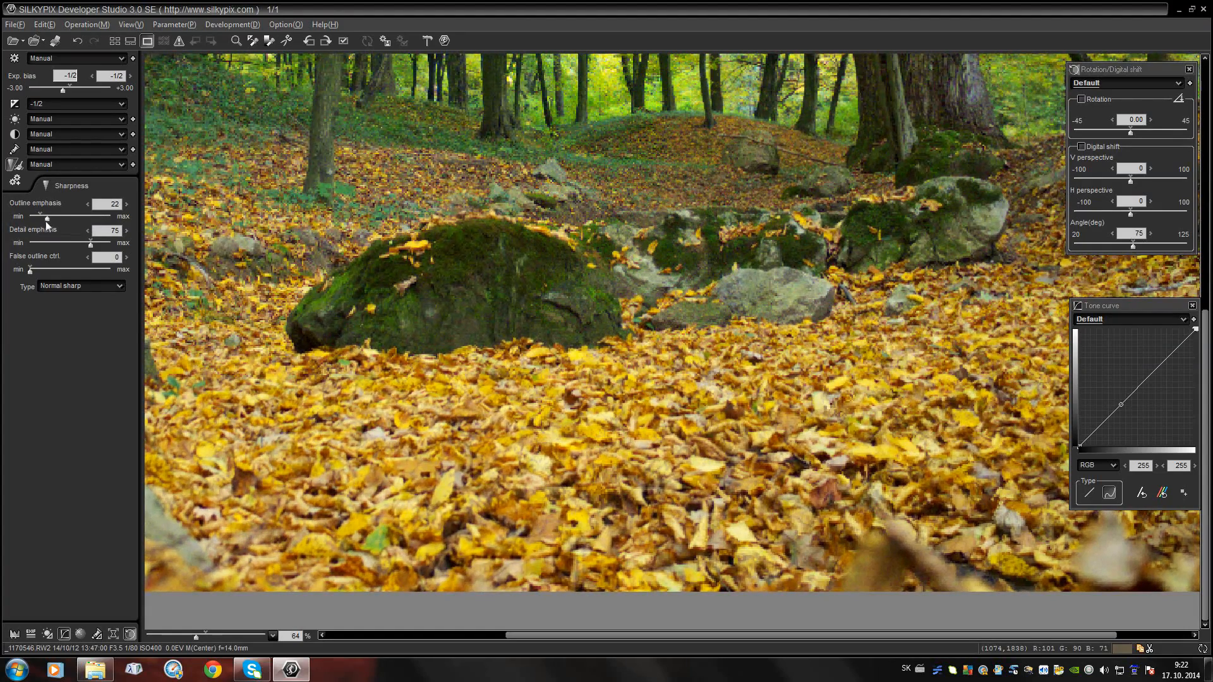
click(88, 205)
click(87, 205)
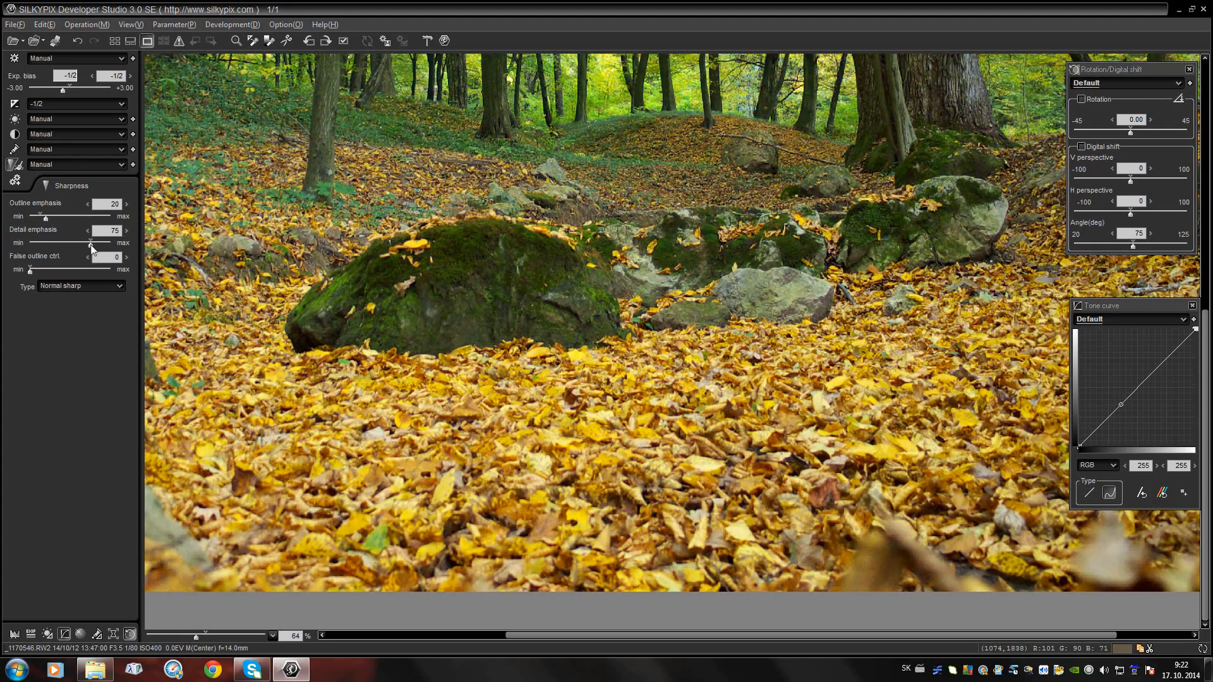
Compare low and maximum detail emphasis on the photo, and set the detail emphasis to 68.
drag(91, 246, 45, 249)
drag(45, 245, 120, 247)
drag(109, 245, 87, 246)
click(87, 231)
click(88, 231)
click(88, 231)
Try the false outline control, keeping it at 0, and review the sharpness types, keeping Normal sharp.
mouse_move(32, 271)
mouse_down()
mouse_move(86, 269)
mouse_move(26, 271)
mouse_up()
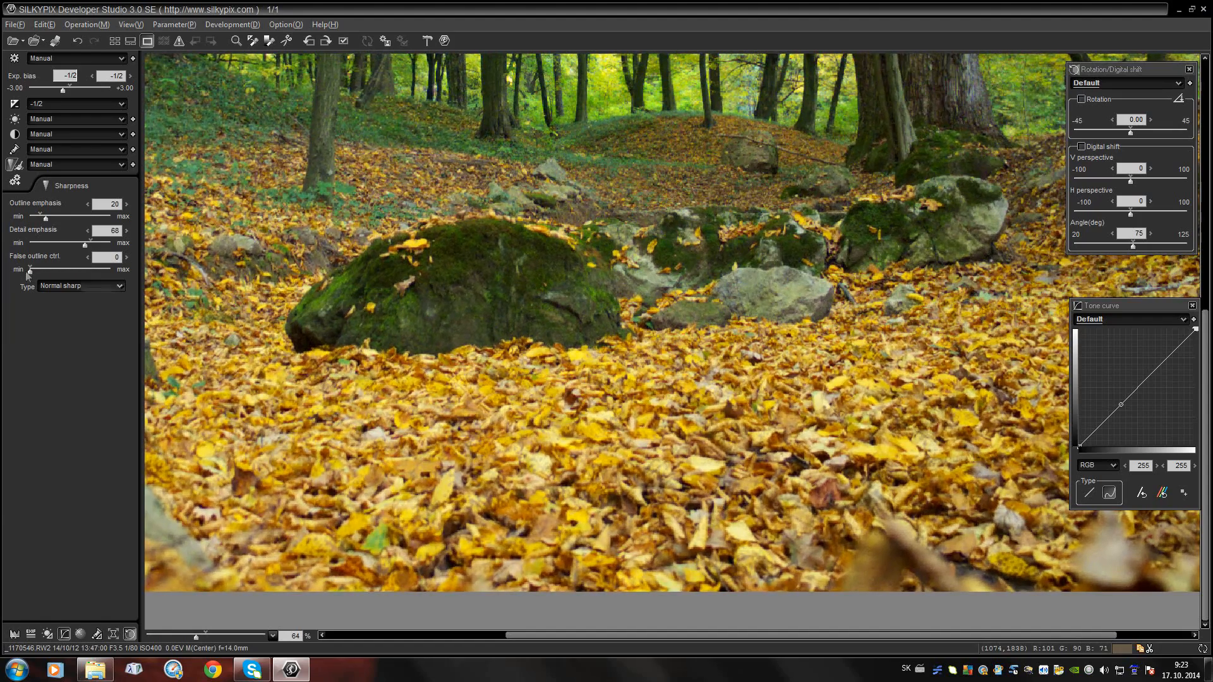
click(120, 286)
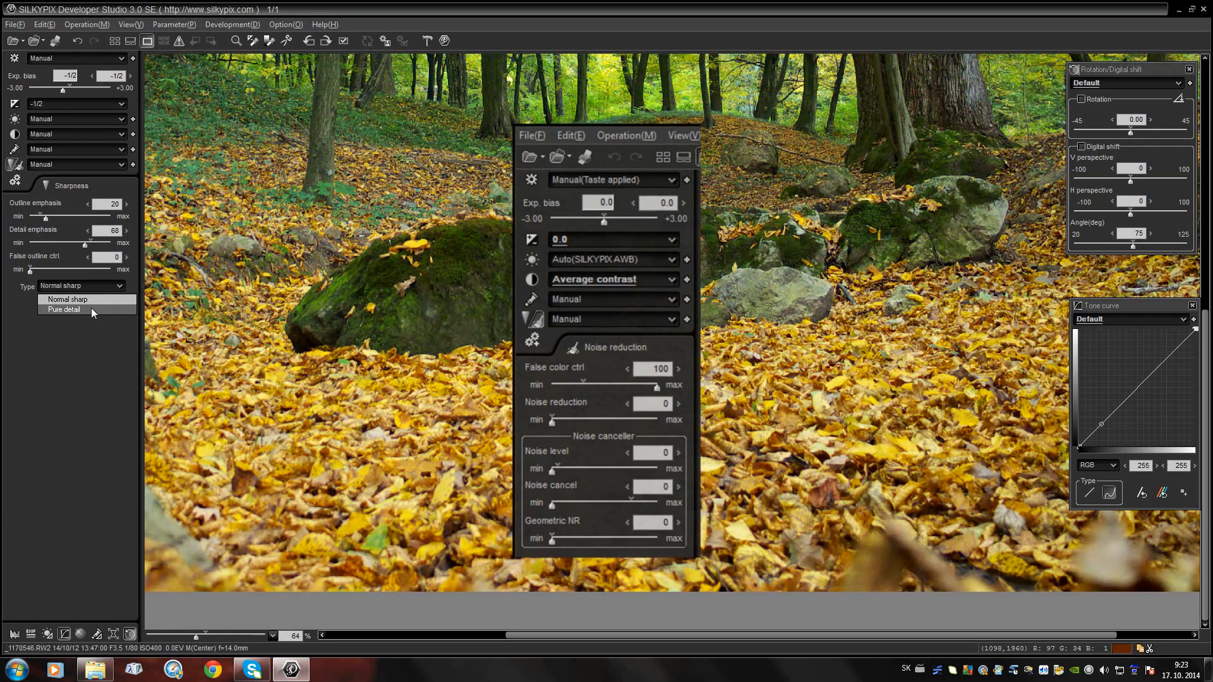
click(133, 279)
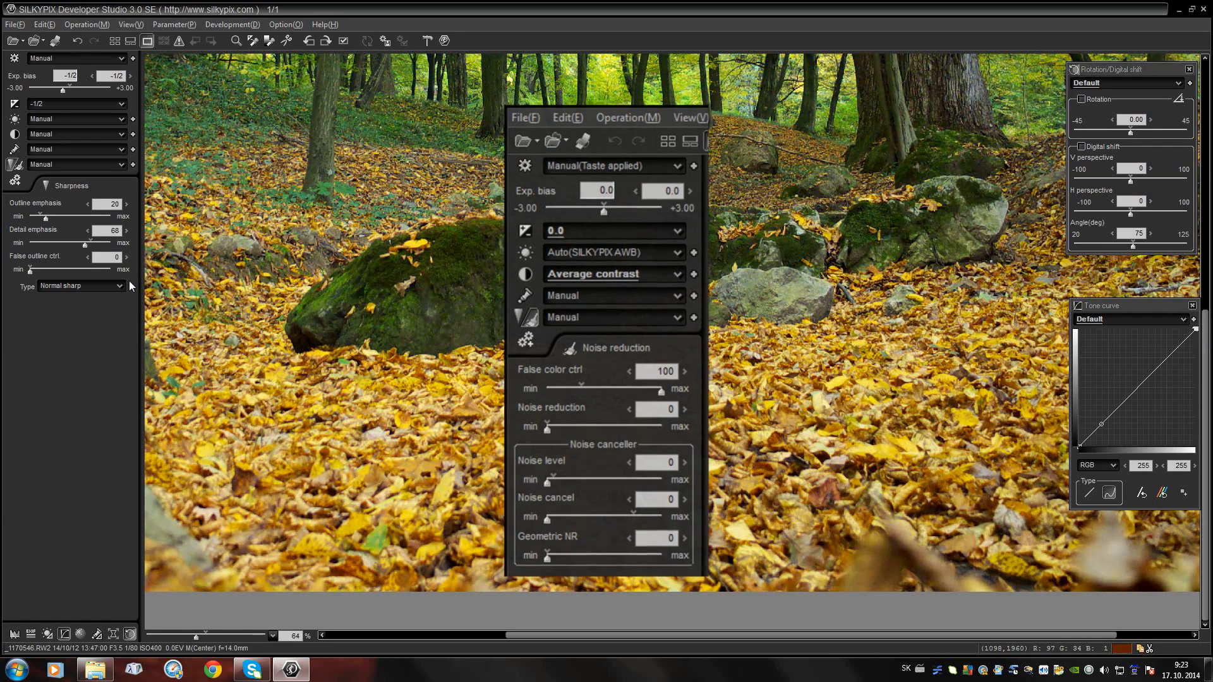
Open the noise reduction settings and examine the noise in the tree trunks and branches at 176% zoom.
click(16, 166)
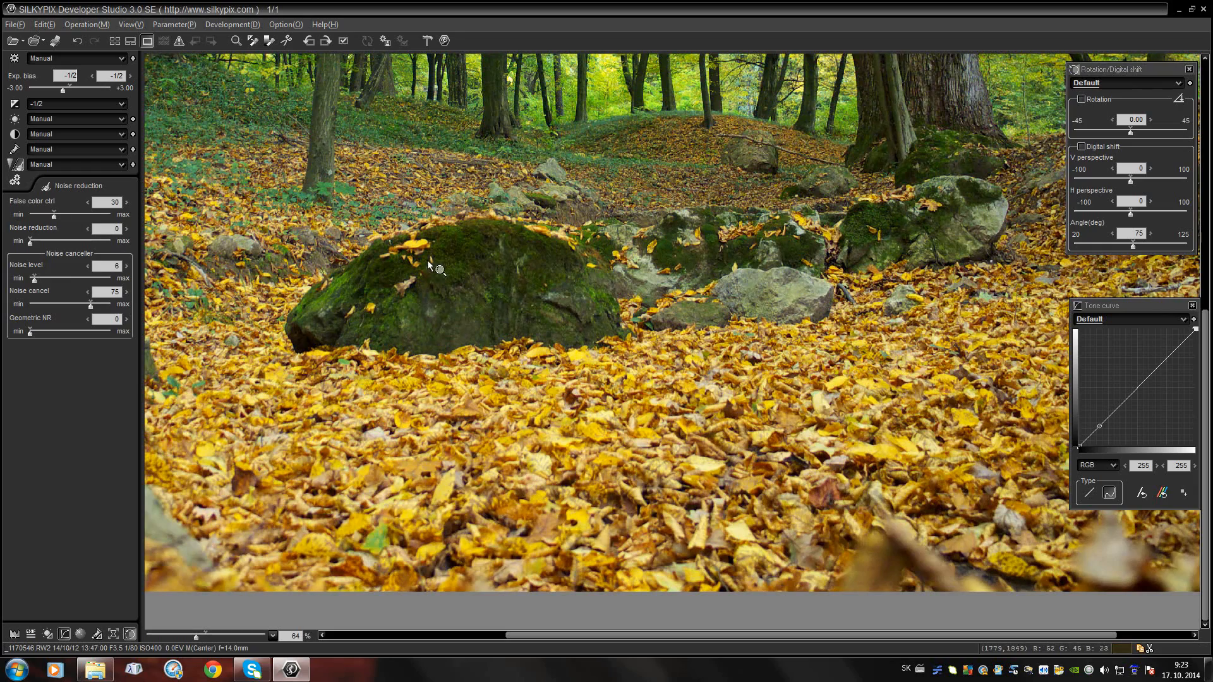
scroll(436, 291, up, 3)
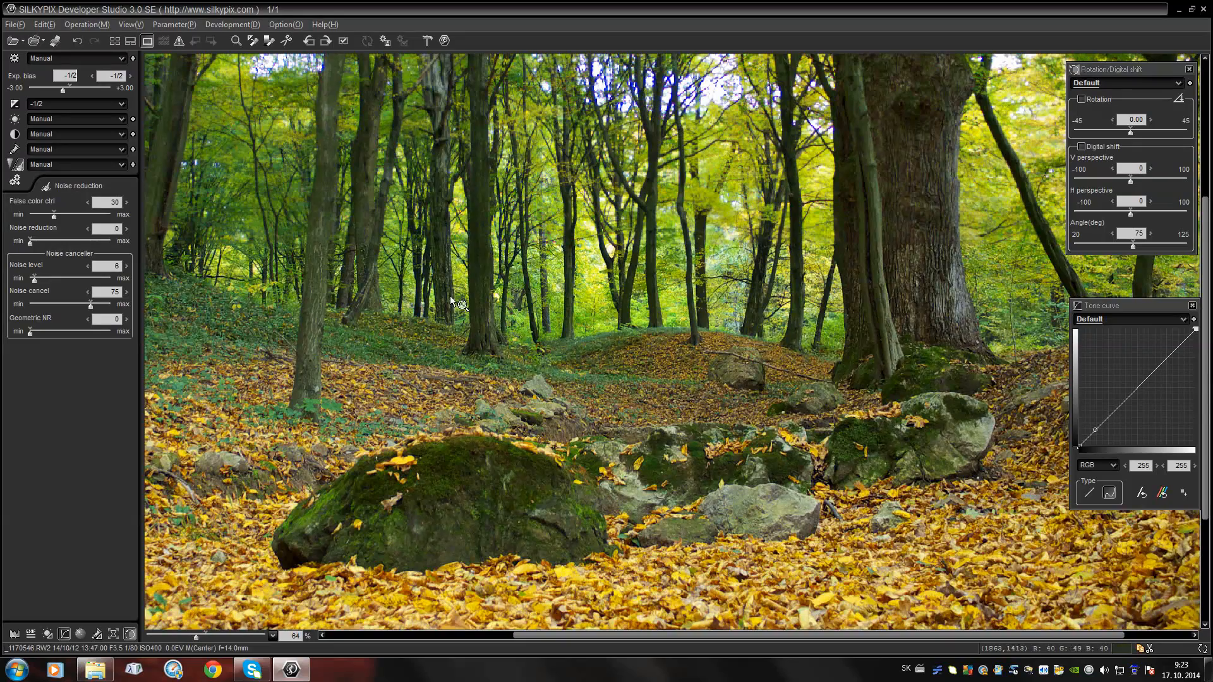
scroll(450, 290, up, 2)
drag(484, 307, 447, 380)
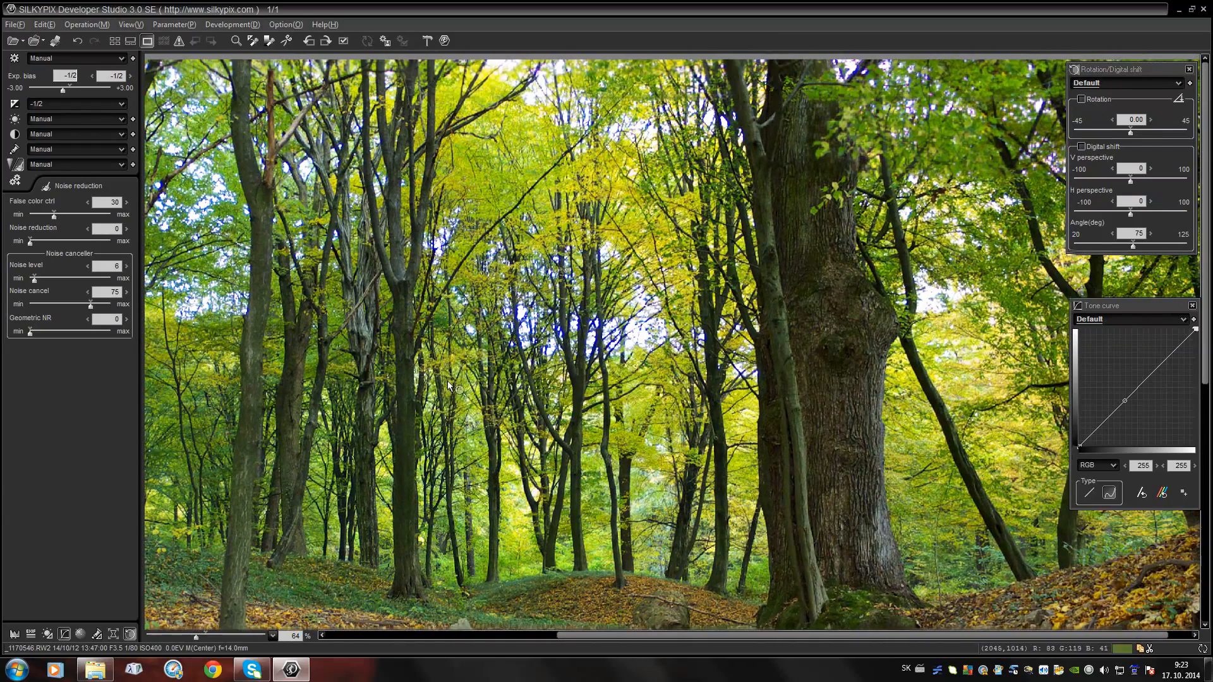
drag(196, 640, 217, 639)
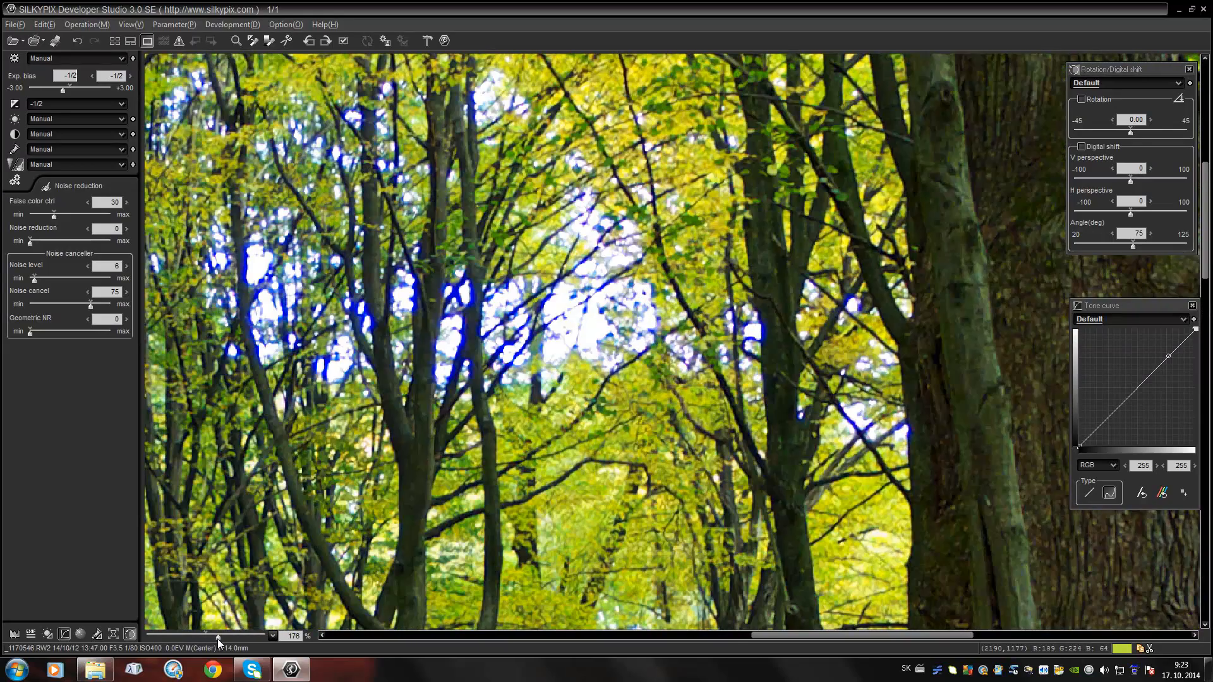
drag(335, 376, 795, 107)
drag(467, 269, 786, 60)
drag(422, 239, 557, 144)
drag(503, 249, 614, 183)
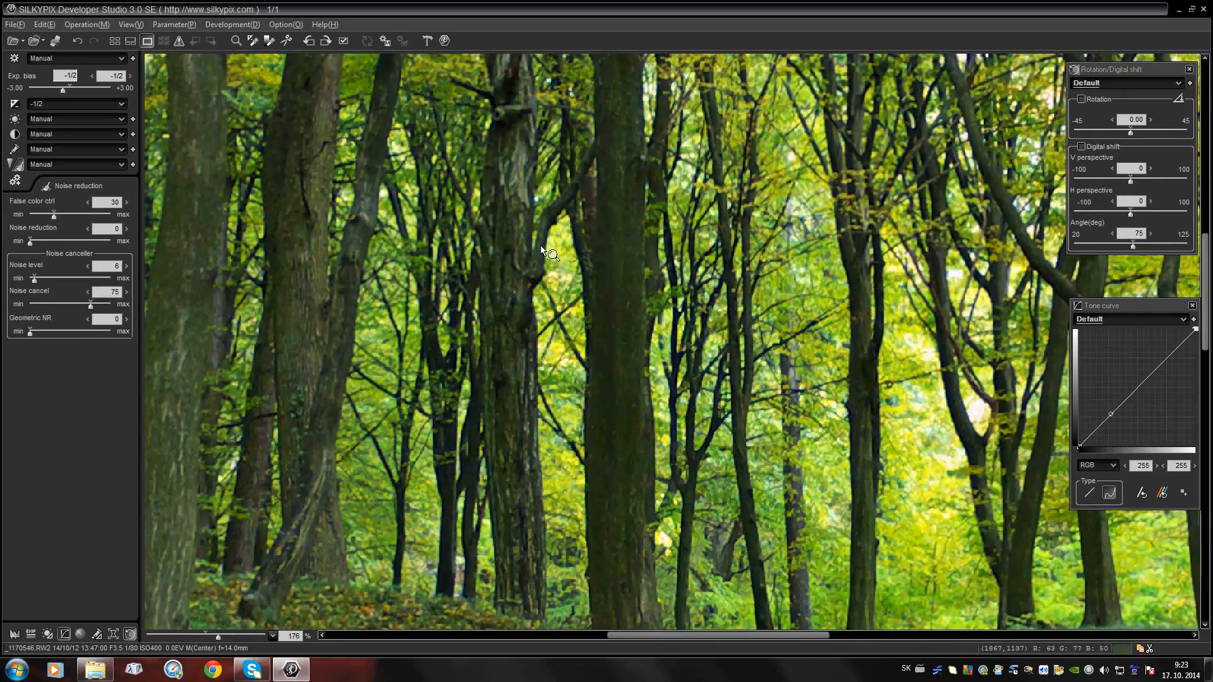
drag(545, 246, 600, 216)
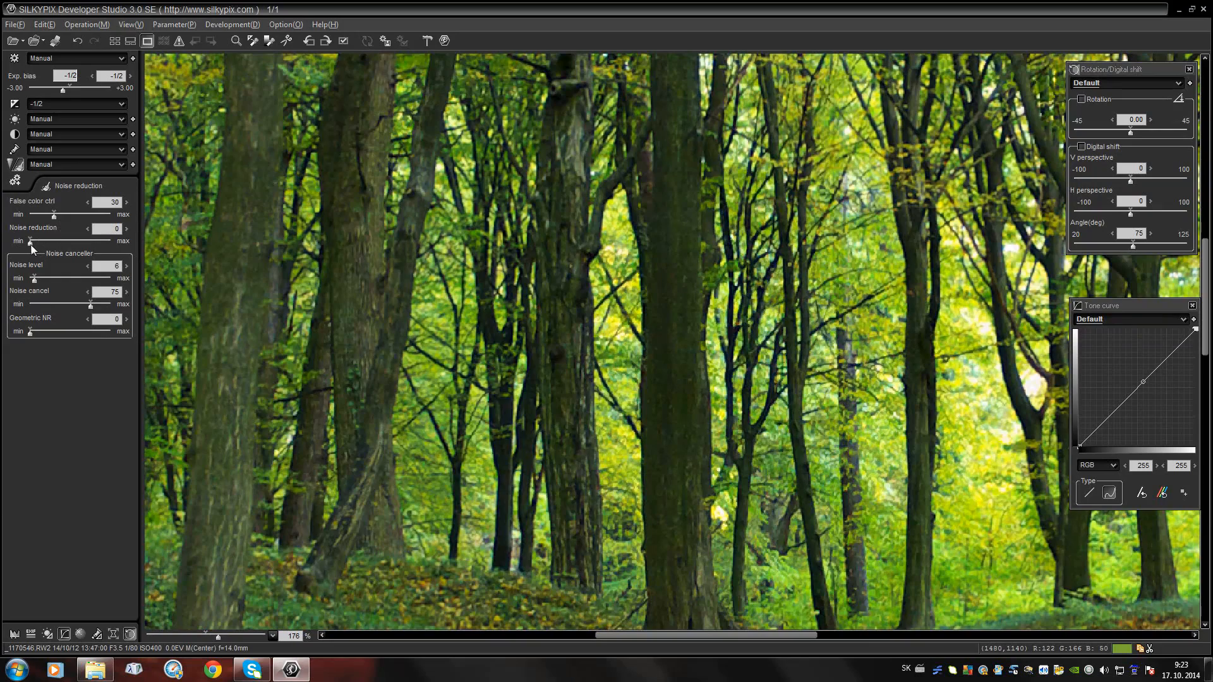
Set the noise reduction to 4 and the geometric NR to 6, checking the effect on the trees.
drag(29, 244, 34, 244)
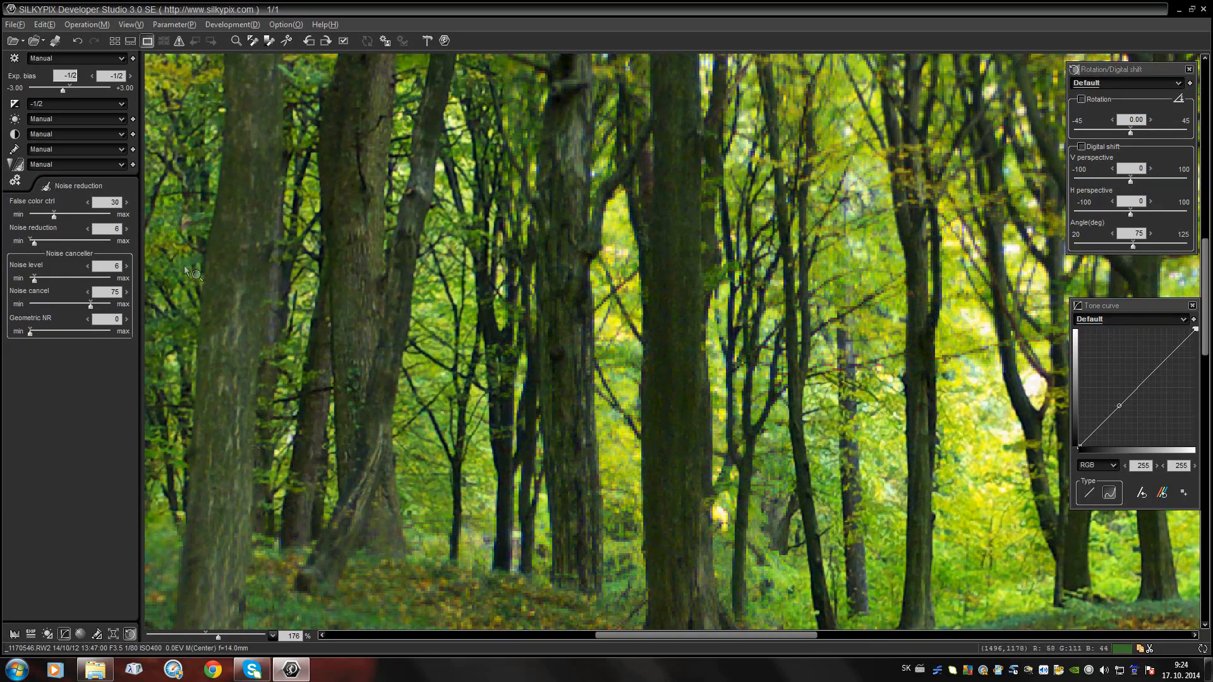
click(88, 229)
click(88, 229)
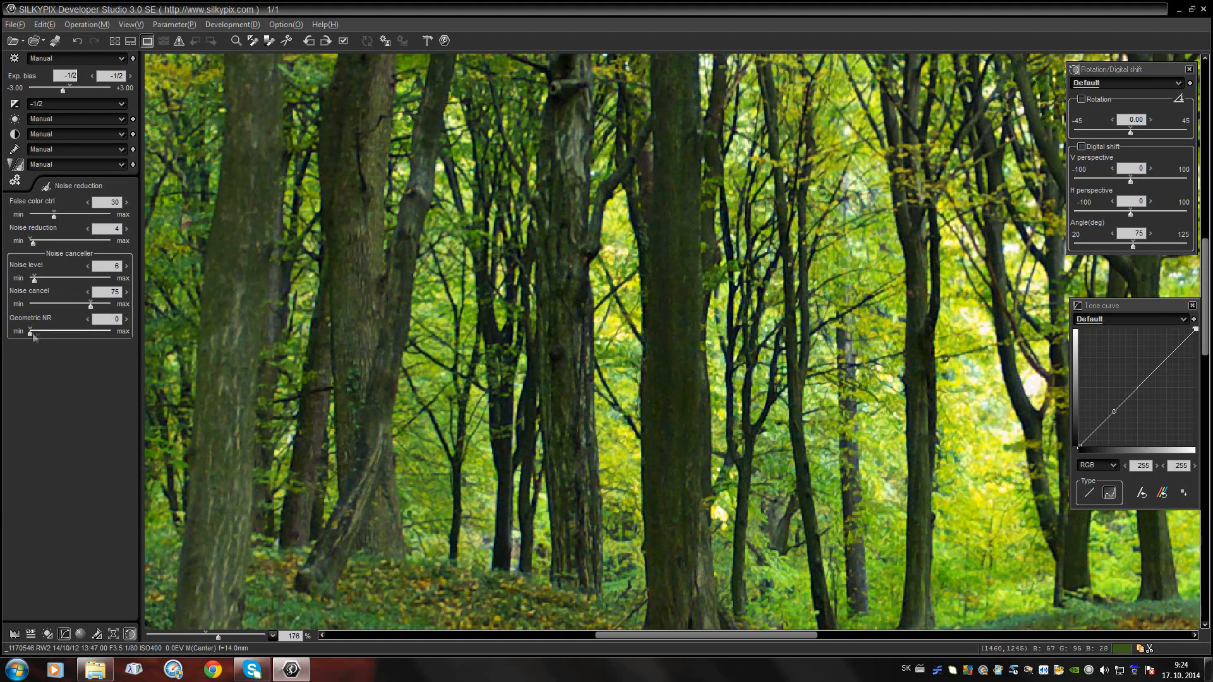
click(127, 320)
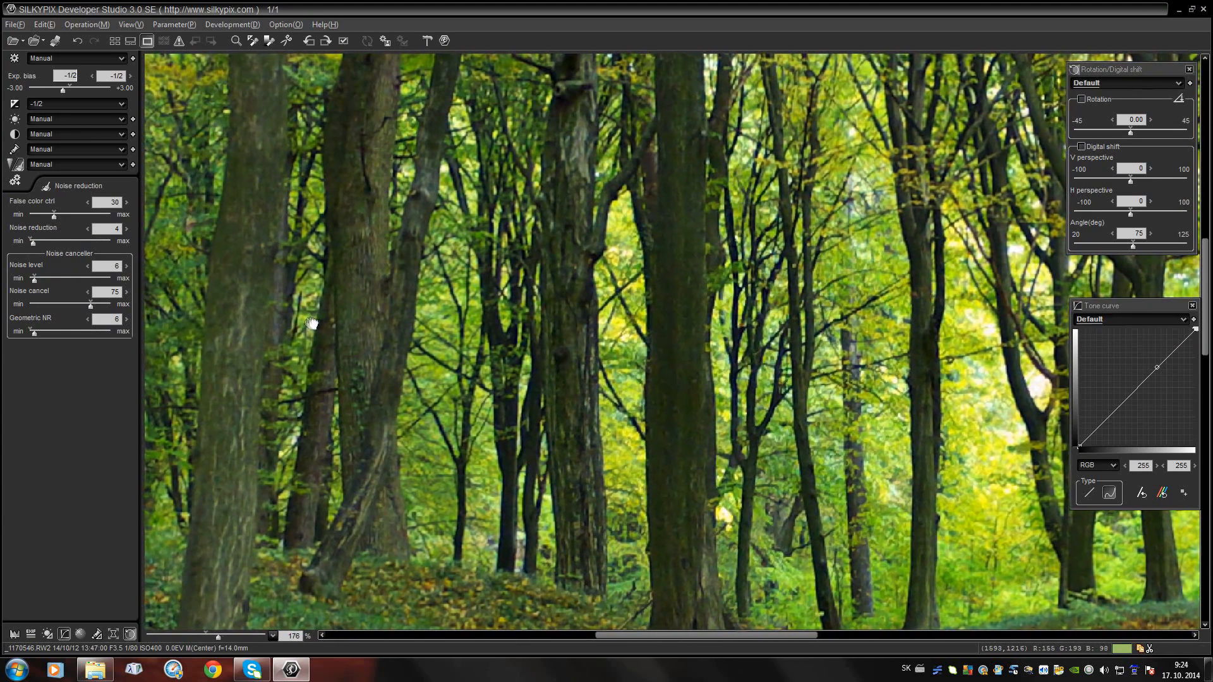
drag(305, 321, 528, 332)
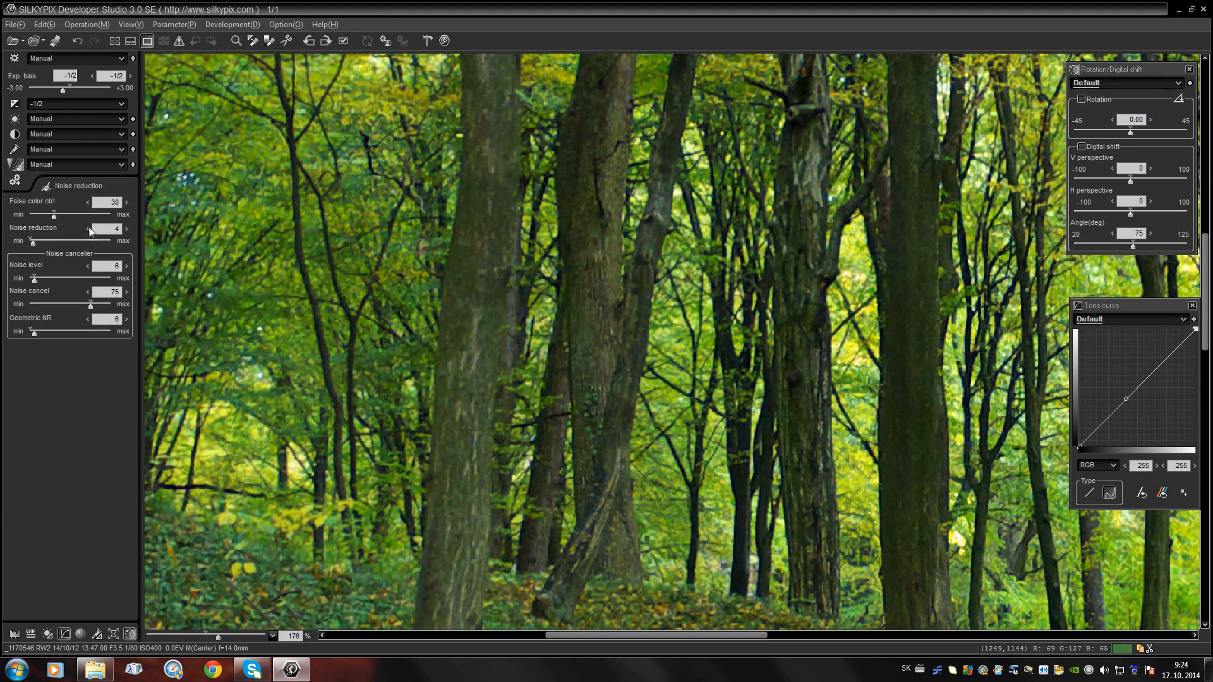
Review the sharpness settings against the noise reduction settings, ending on the sharpness settings.
click(11, 166)
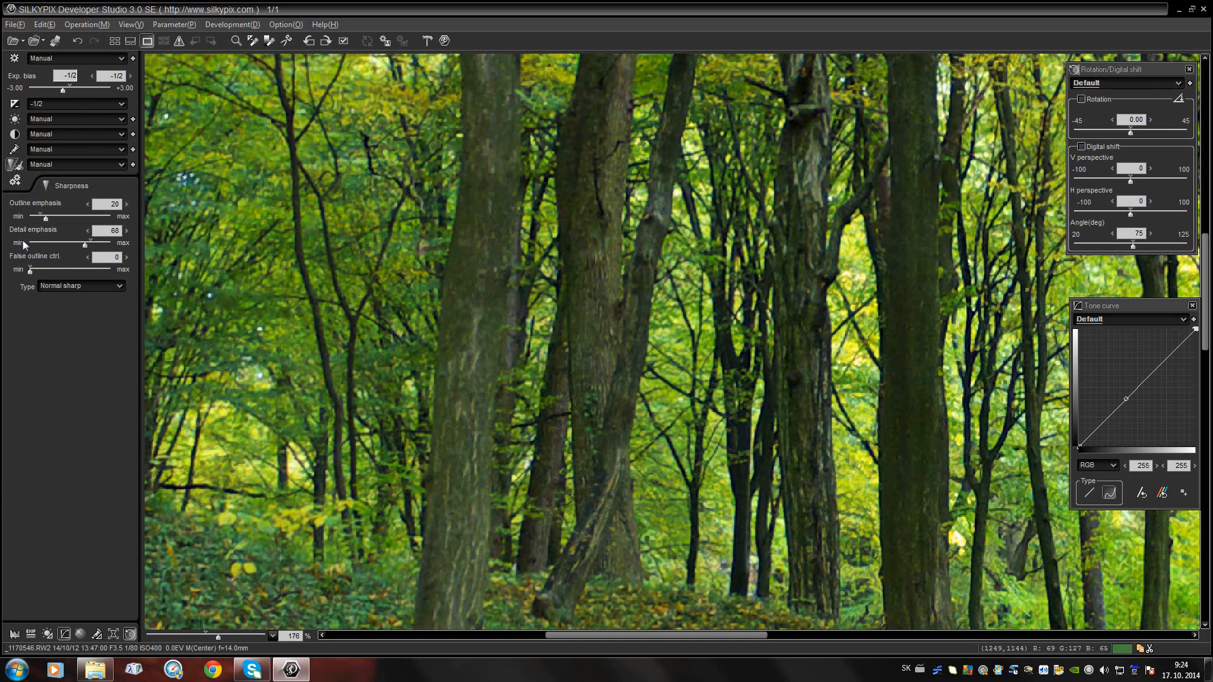
click(16, 166)
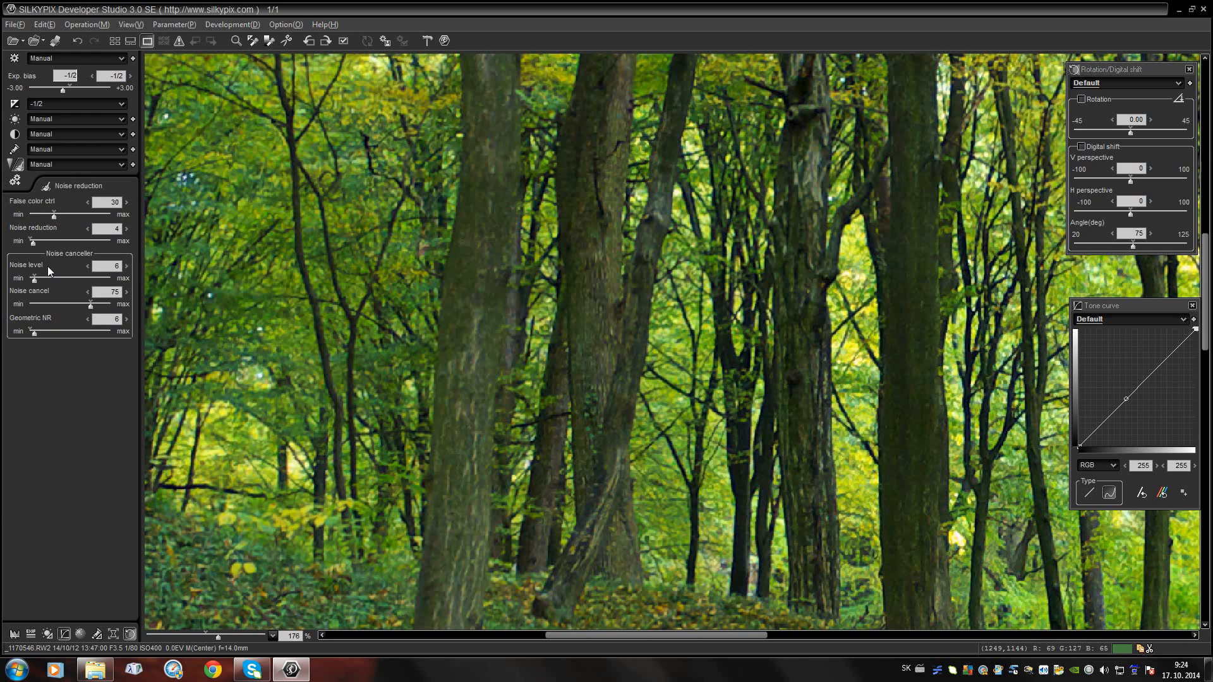
click(10, 166)
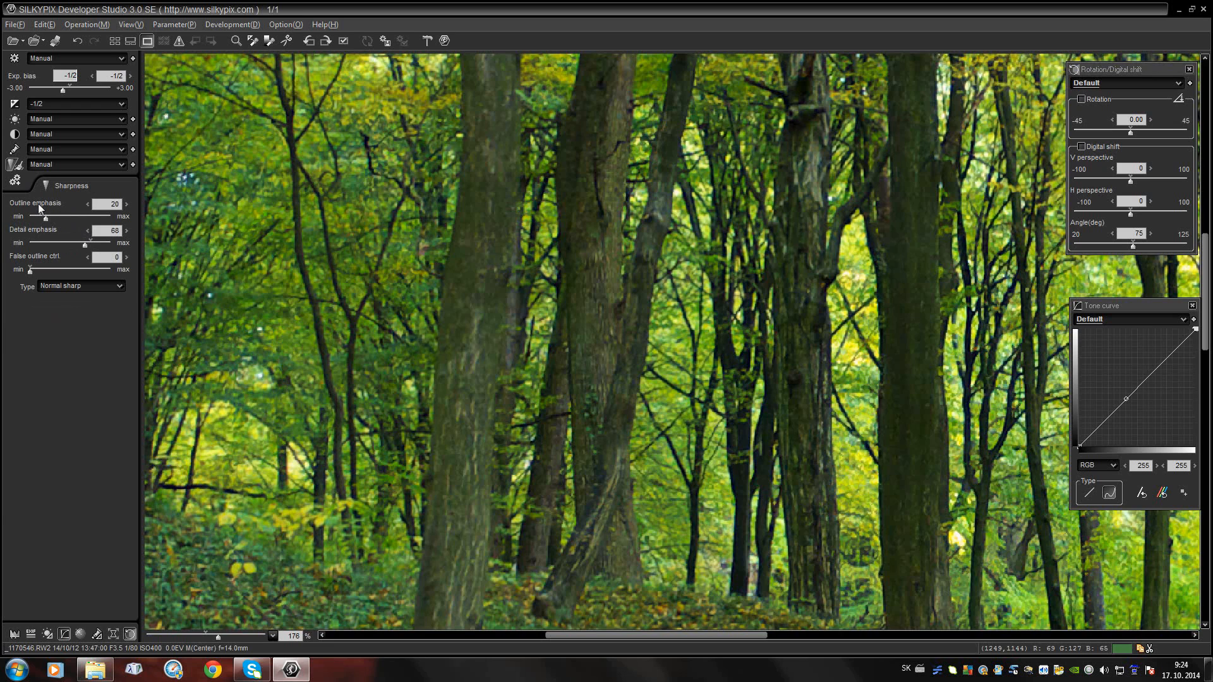
Set the output colorspace to adobeRGB in the development settings.
click(14, 181)
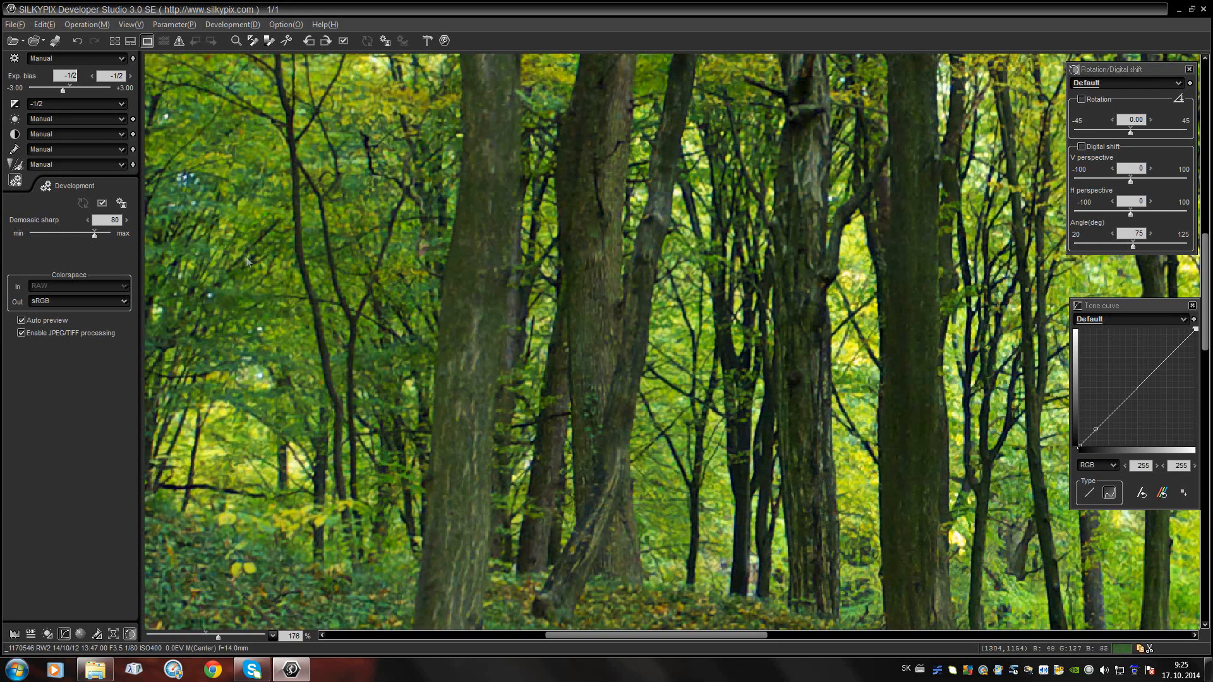
click(124, 301)
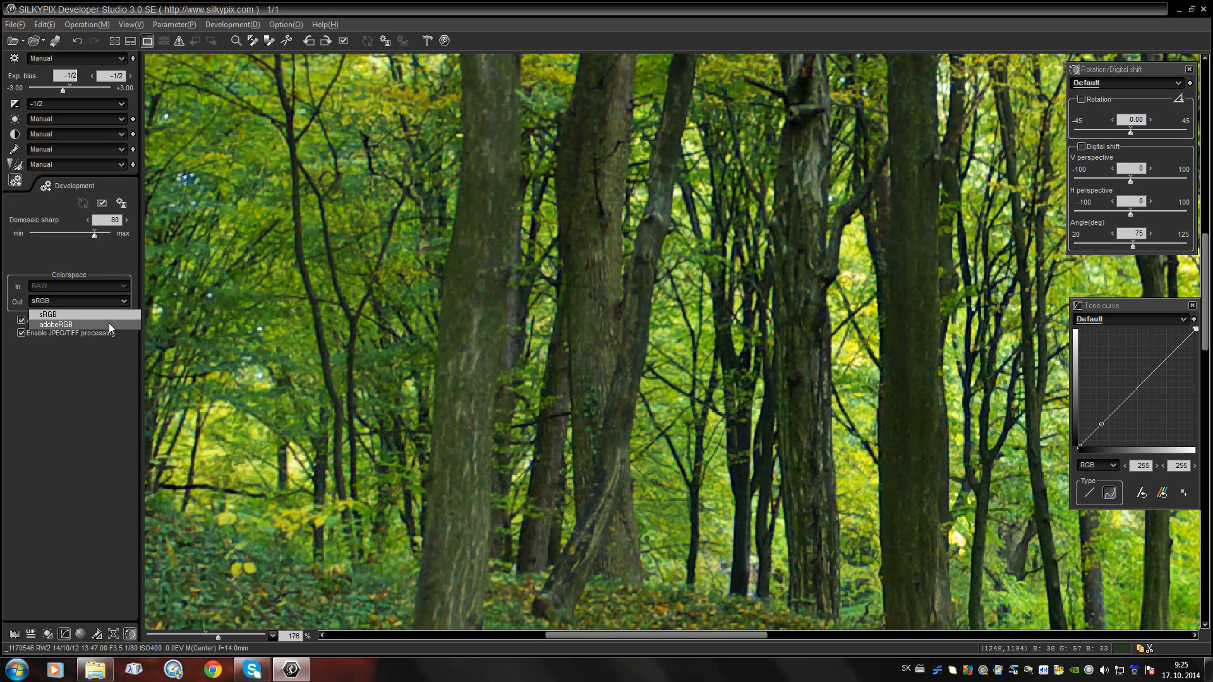
click(108, 324)
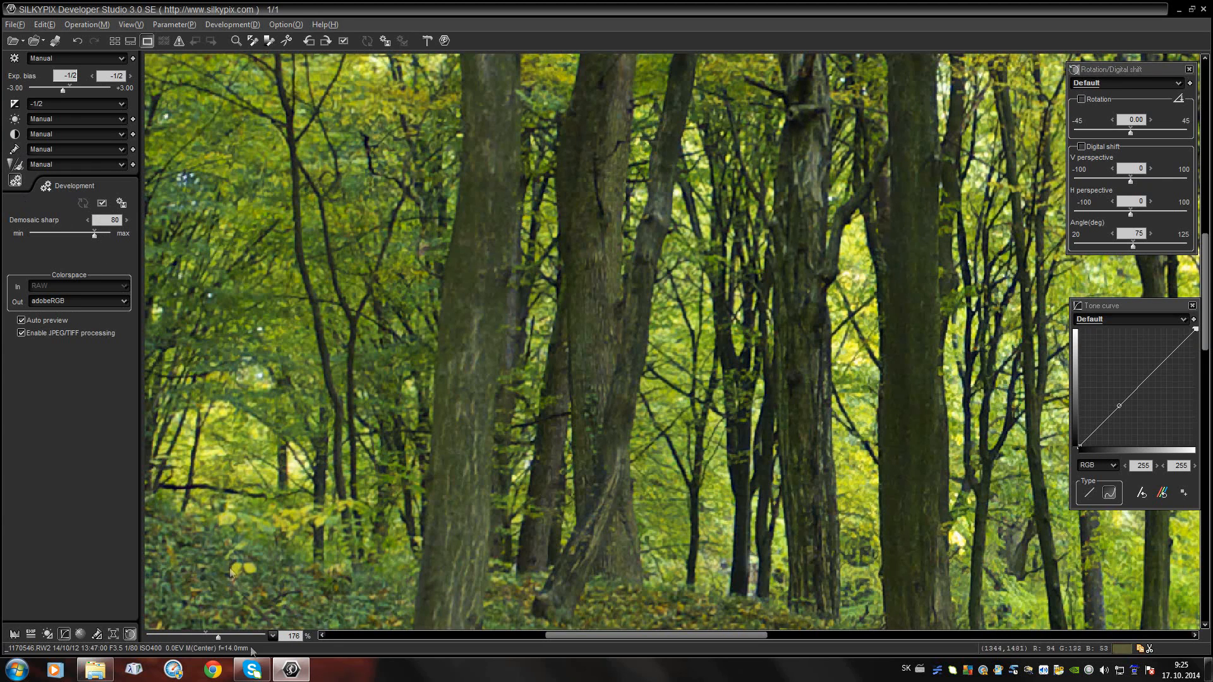
Examine the colors across the upper trees and the forest floor, and show the whole photo at 30% zoom.
mouse_move(221, 633)
mouse_down()
mouse_move(195, 638)
mouse_move(211, 639)
mouse_up()
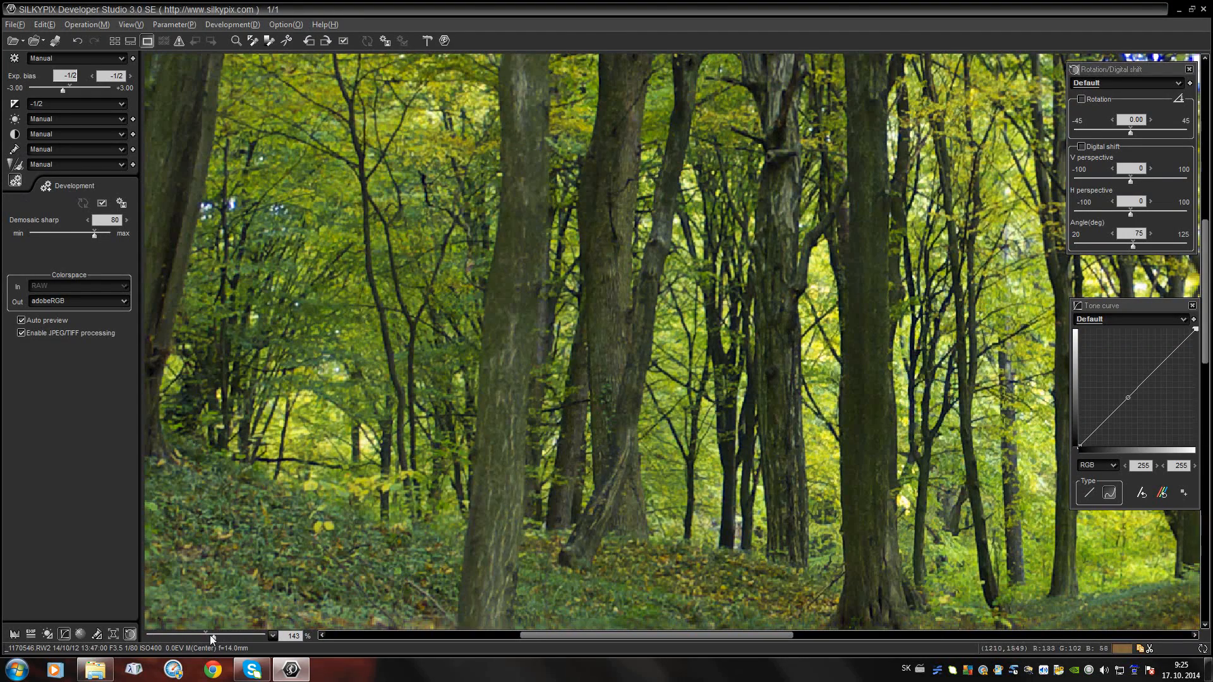
scroll(427, 291, up, 5)
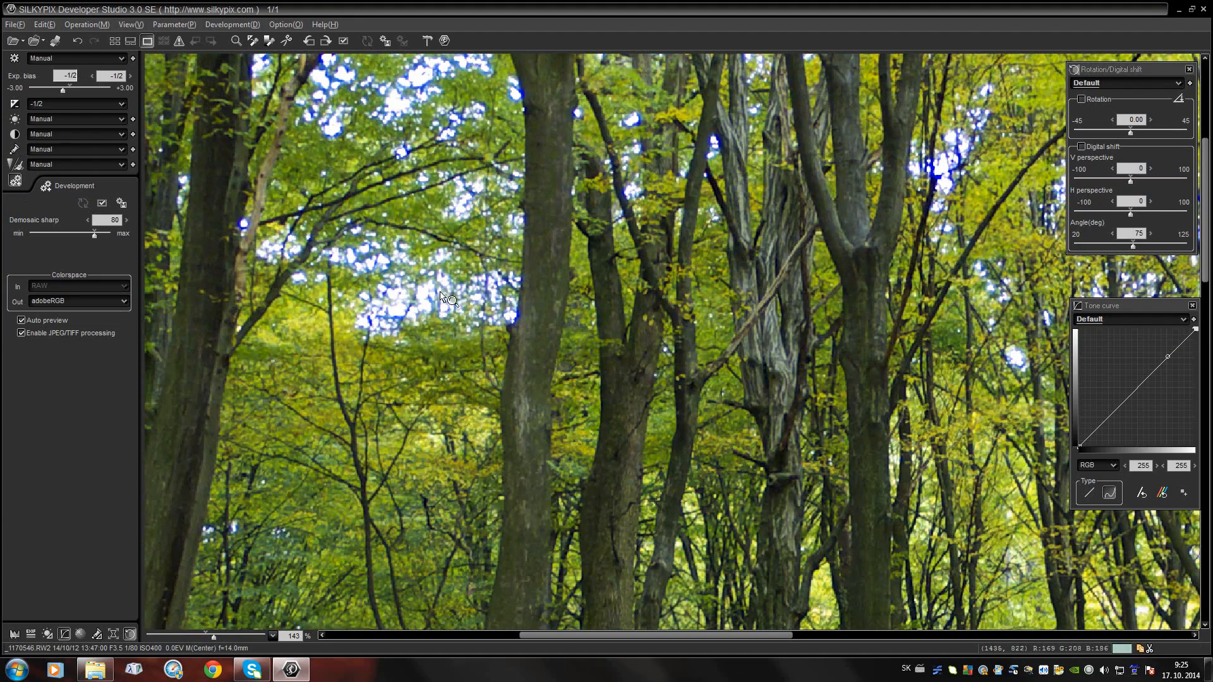
drag(215, 638, 194, 639)
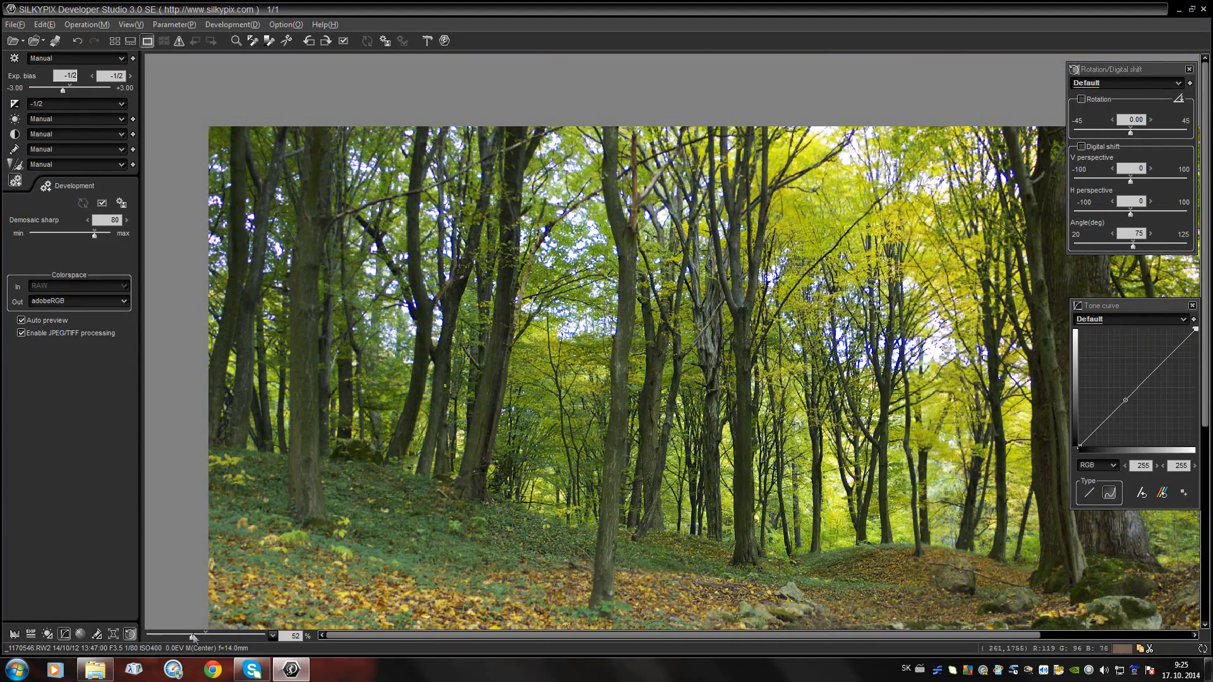
drag(601, 422, 556, 363)
drag(200, 634, 188, 638)
drag(523, 502, 448, 449)
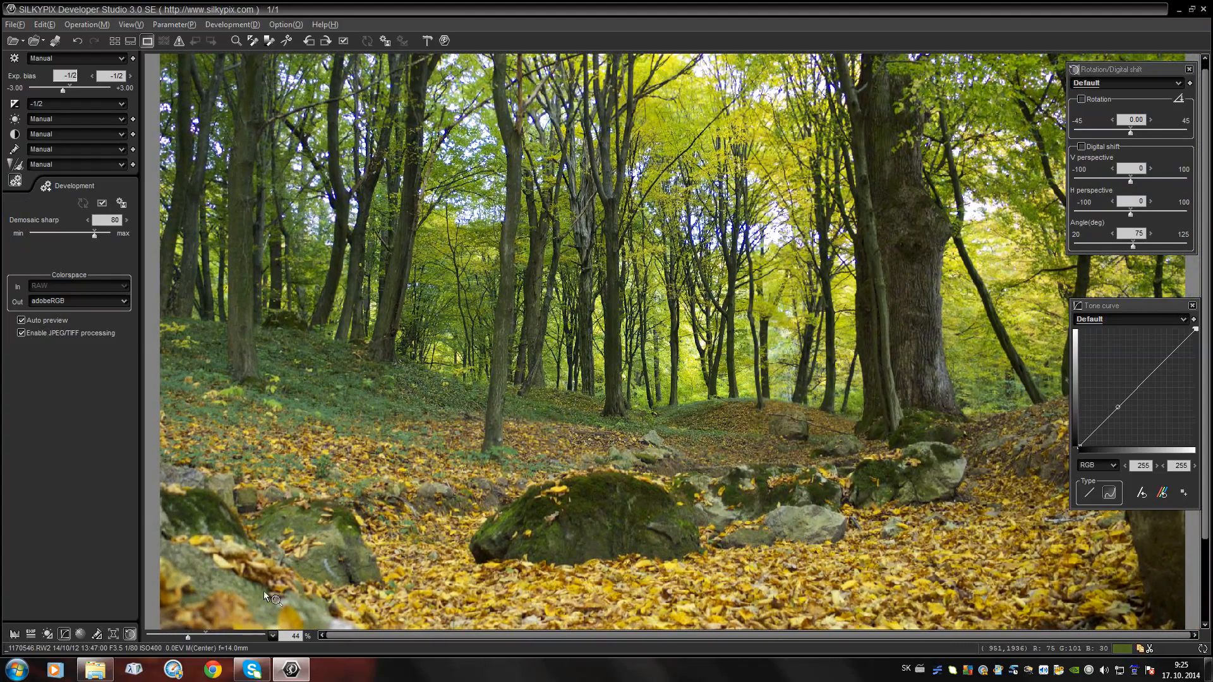
drag(189, 637, 182, 638)
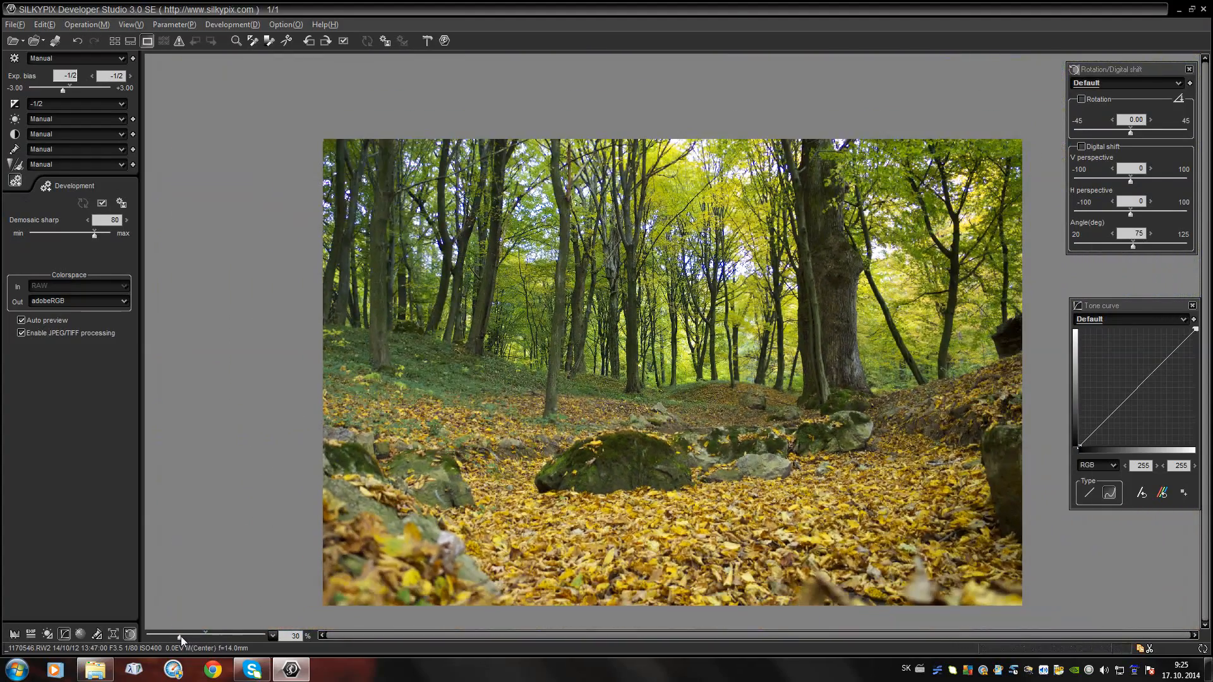
drag(579, 472, 498, 450)
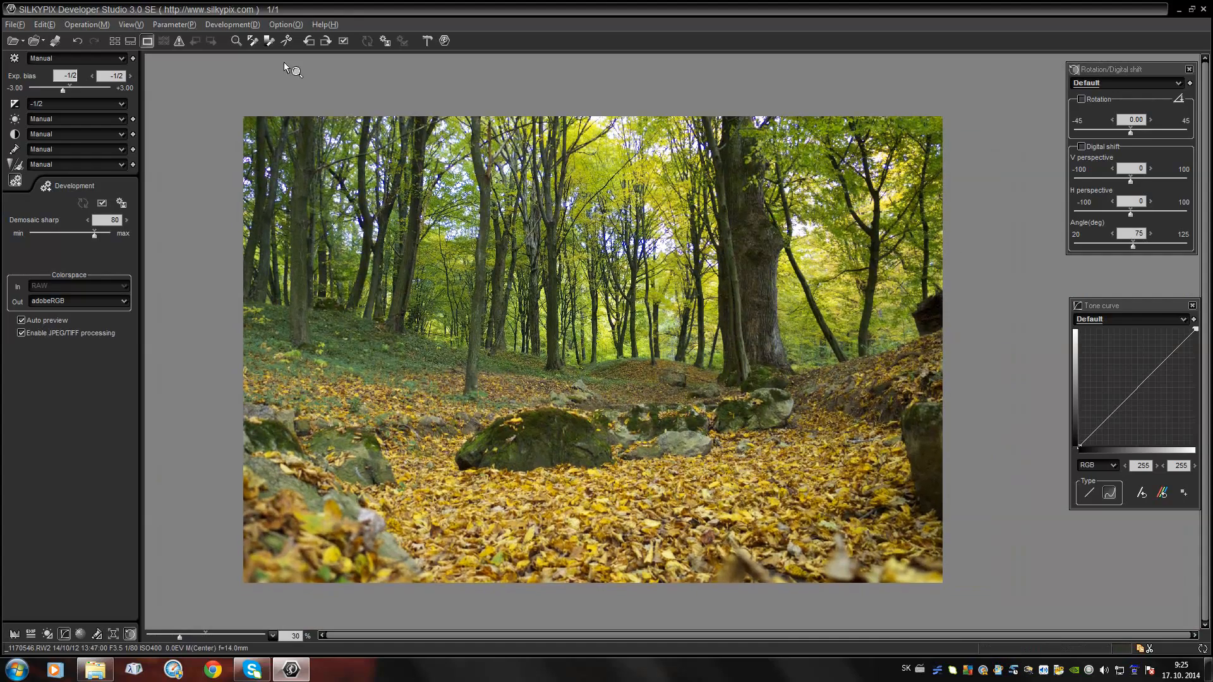
Reopen the photo's trimming and reduce the 2:3 crop to about 2756 × 1838, placing its top-left corner at about 782, 287.
click(287, 42)
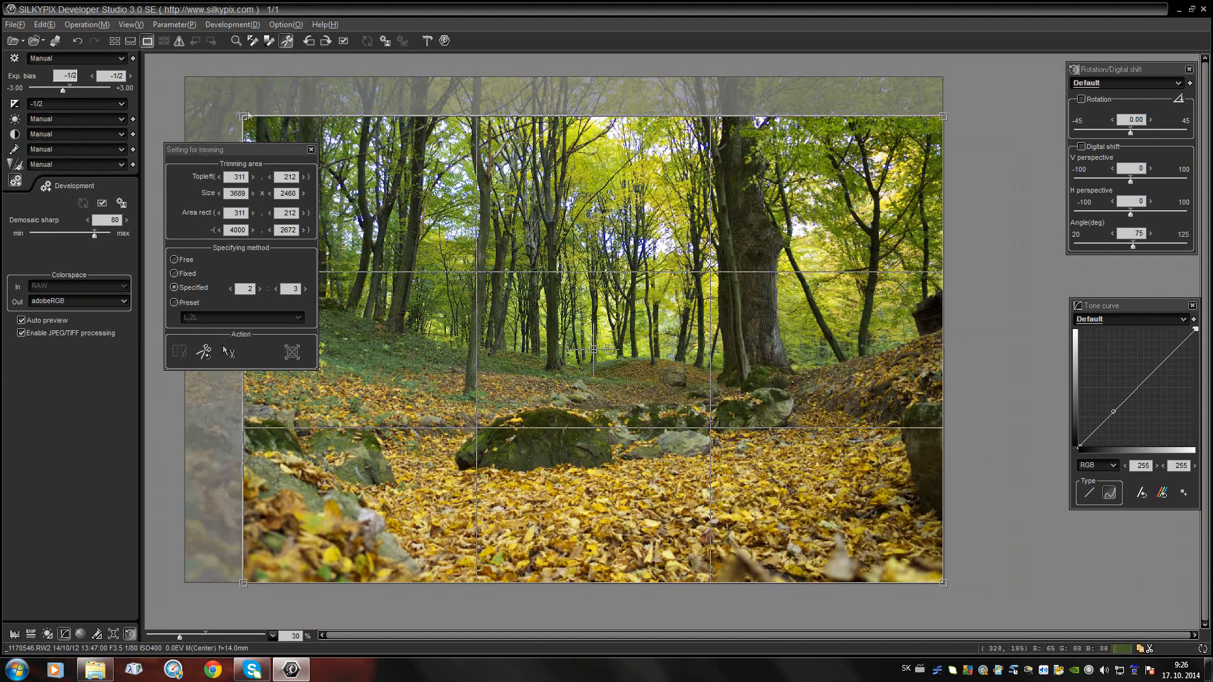
drag(242, 115, 421, 236)
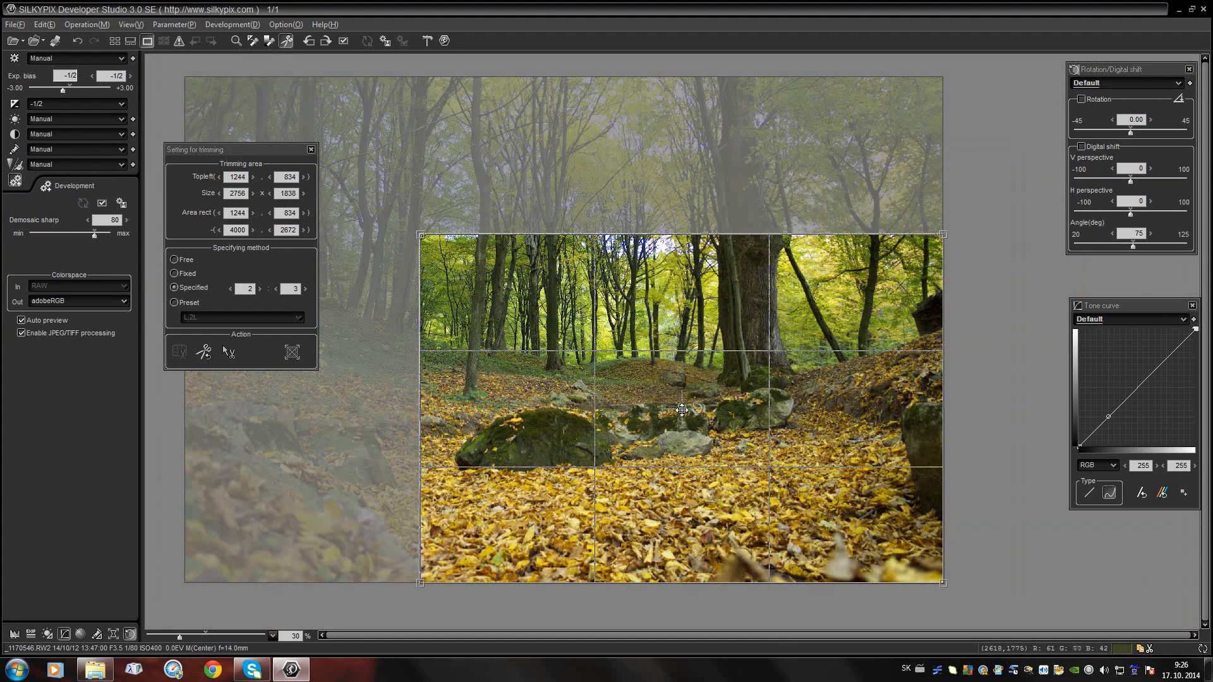
drag(682, 410, 596, 302)
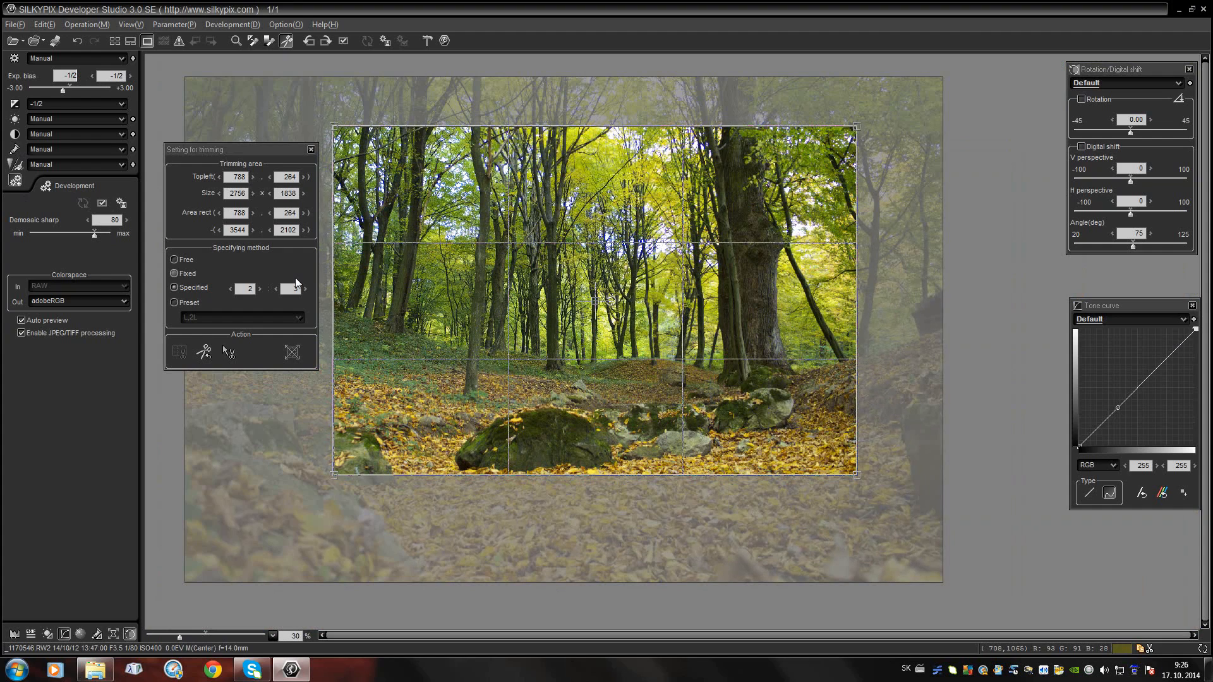
mouse_move(601, 320)
mouse_down()
mouse_move(587, 323)
mouse_move(610, 324)
mouse_up()
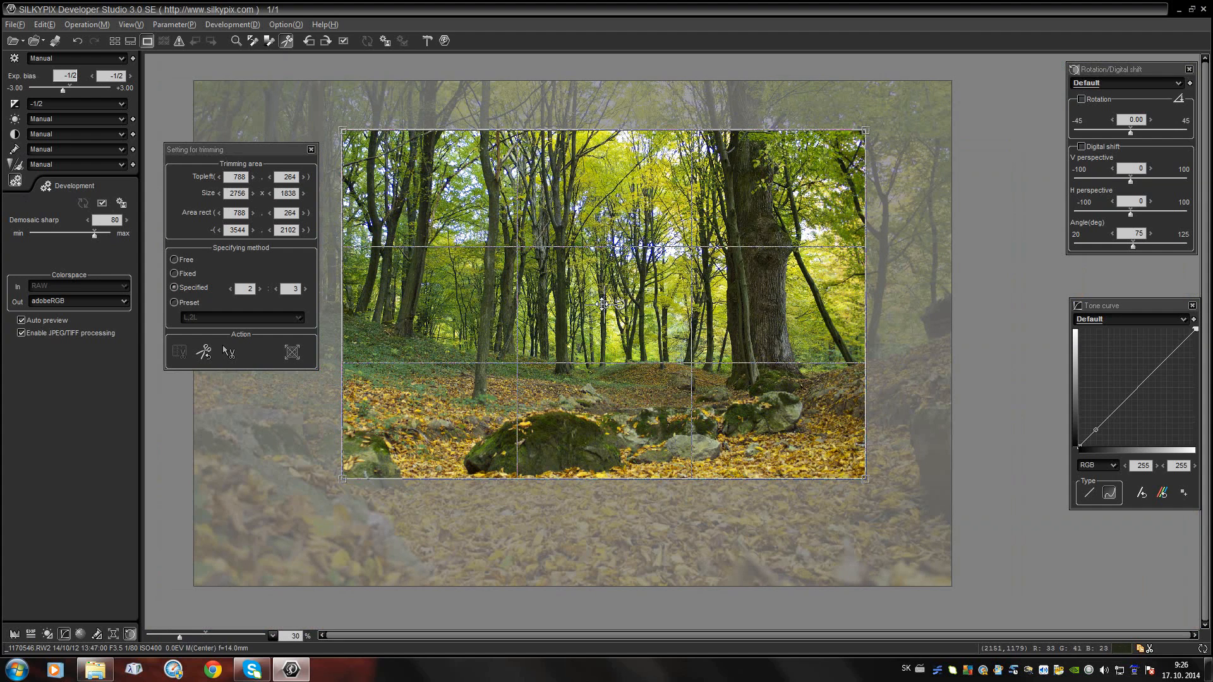
drag(602, 304, 603, 309)
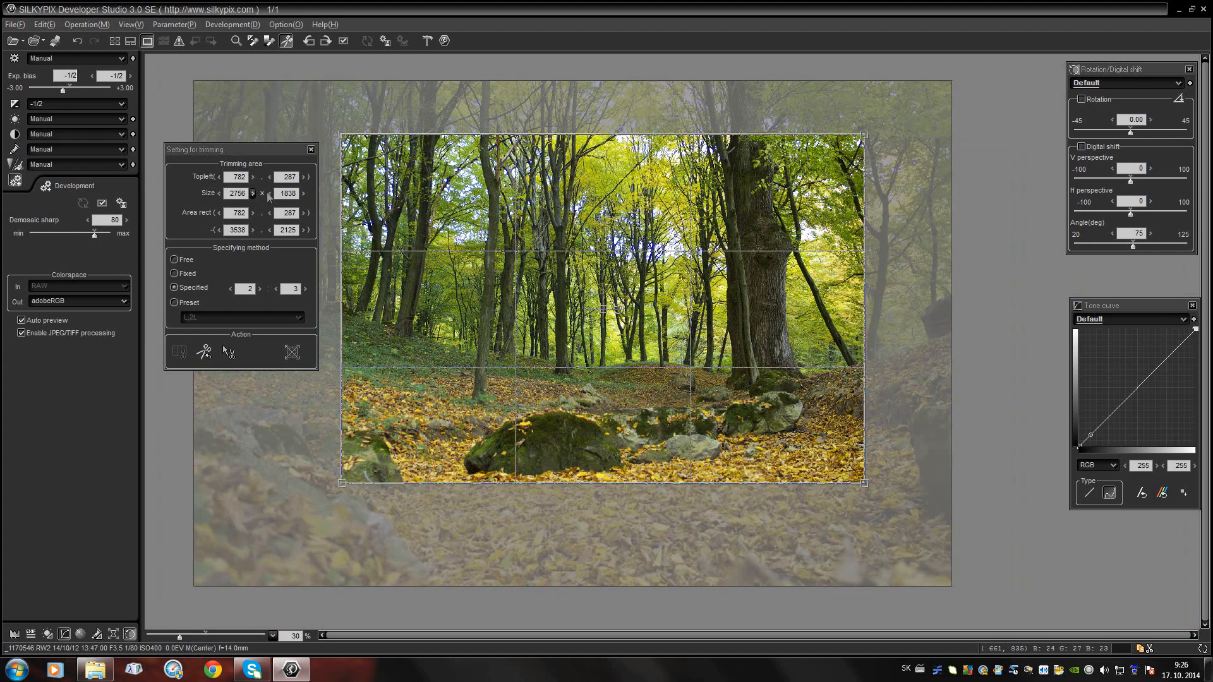
Try the Free and Fixed trimming methods, and set the crop to a Specified ratio of 9:16.
click(173, 260)
click(177, 274)
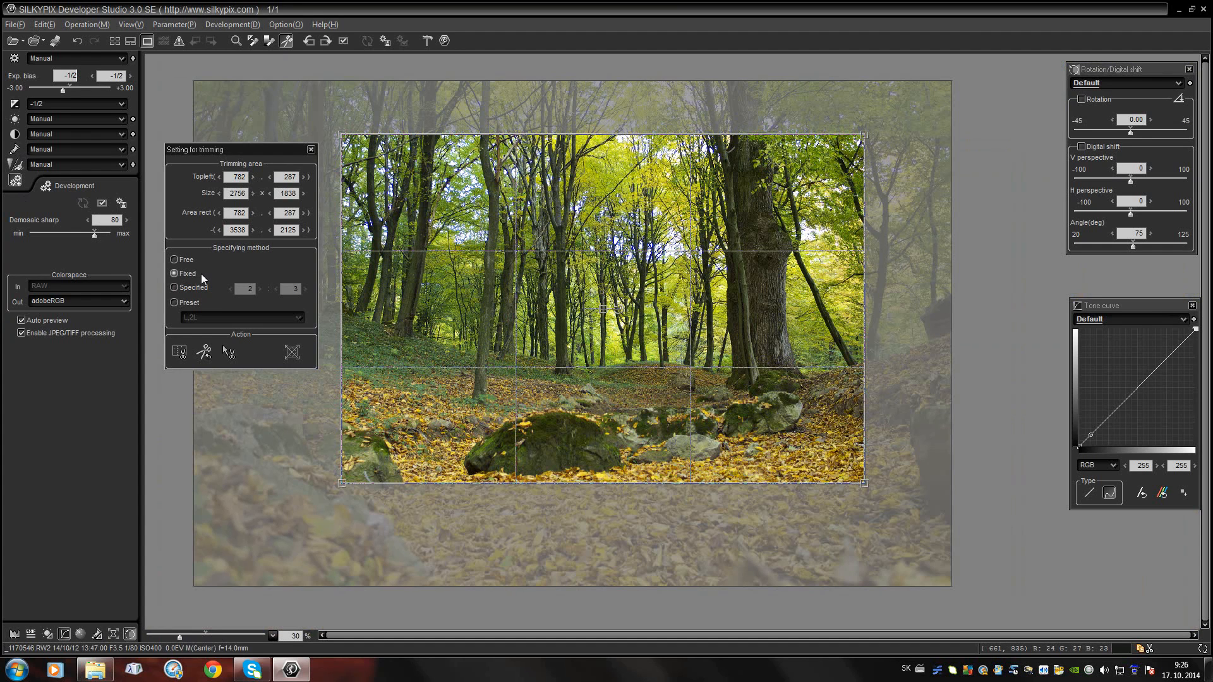
click(173, 287)
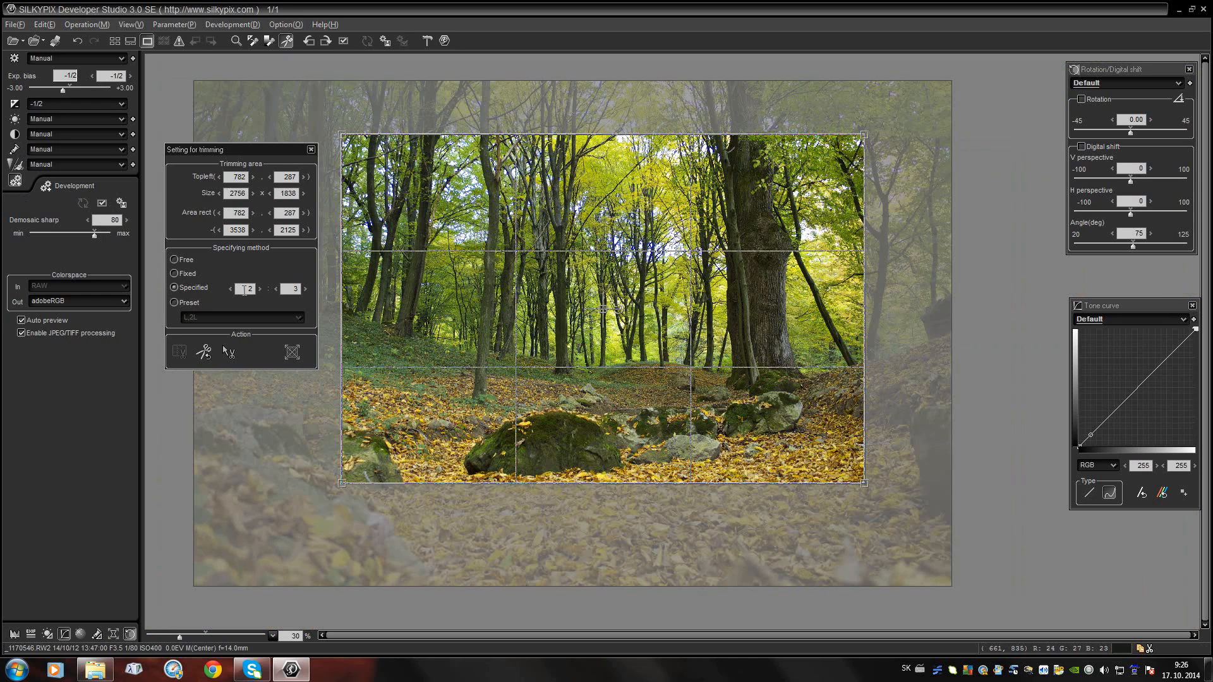
drag(248, 290, 255, 289)
text(9)
click(290, 288)
text(16)
key(Return)
Enlarge the 9:16 crop to about 3299 × 1856, place its top-left corner at about 658, 262, and finish the trimming.
drag(341, 134, 143, 378)
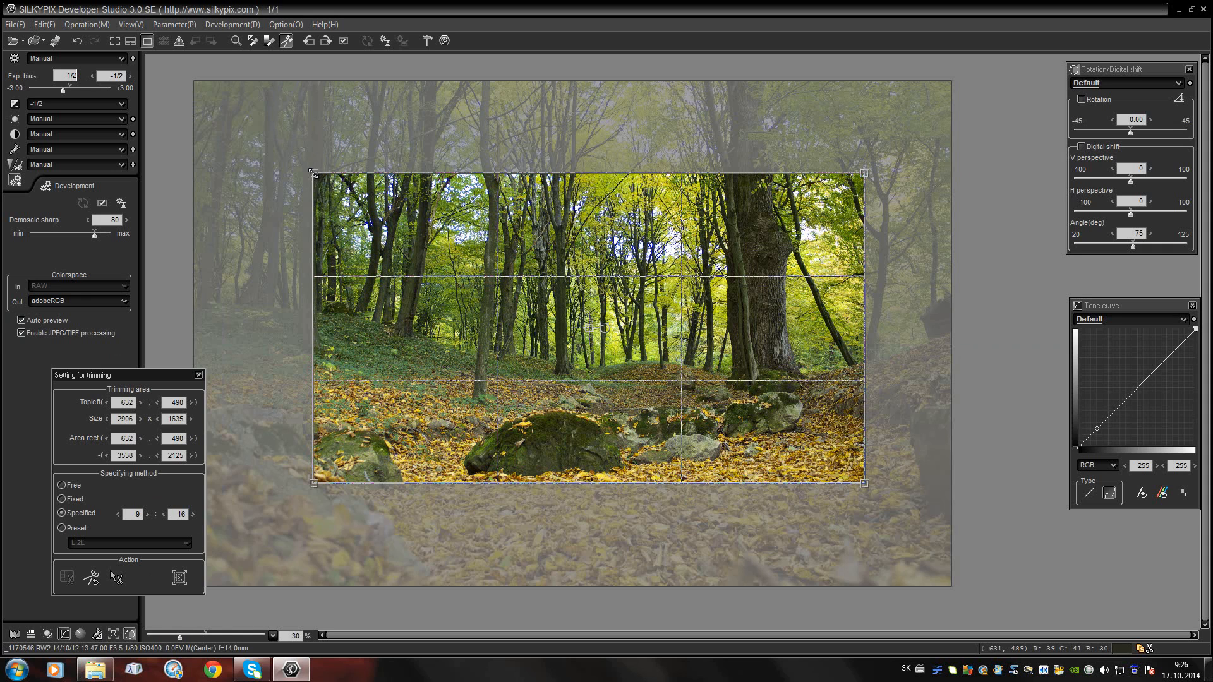
drag(312, 173, 239, 131)
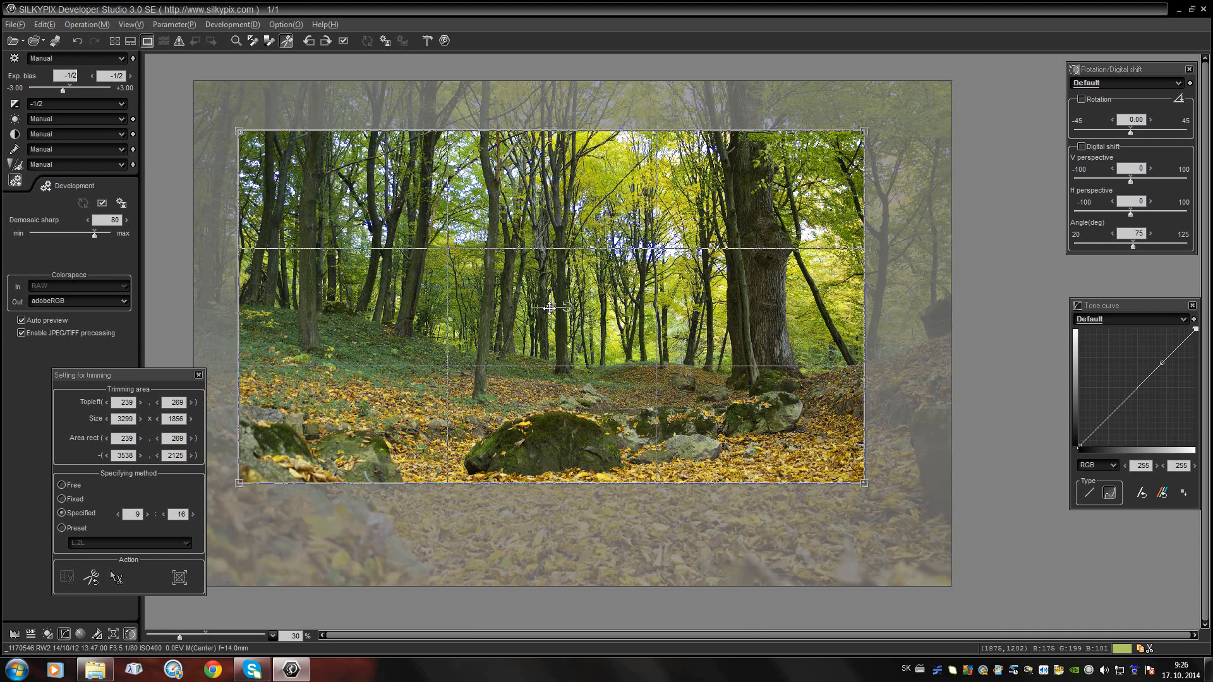
drag(550, 308, 623, 305)
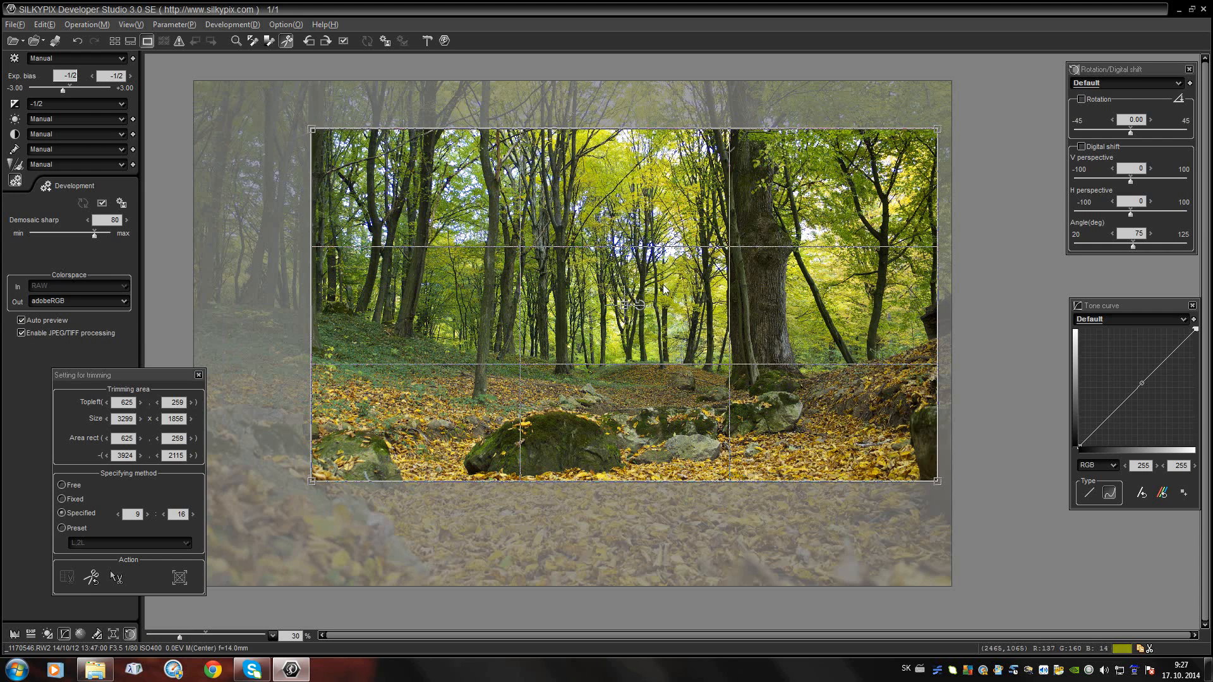
drag(624, 304, 631, 305)
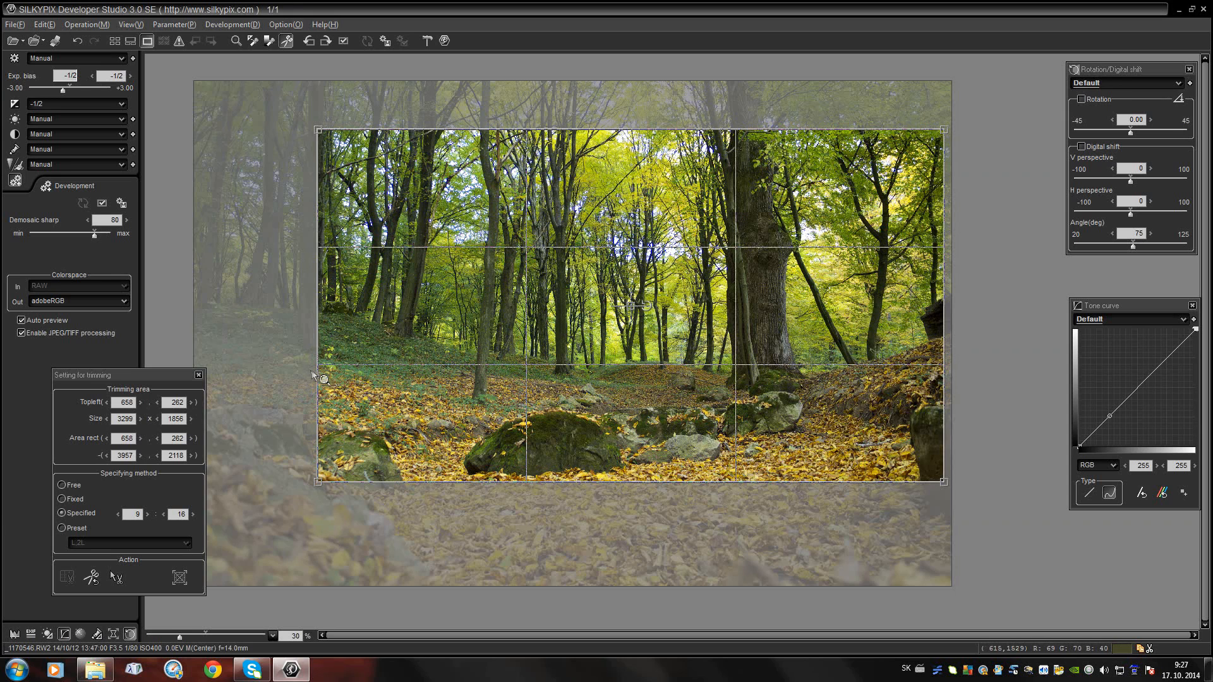
click(288, 42)
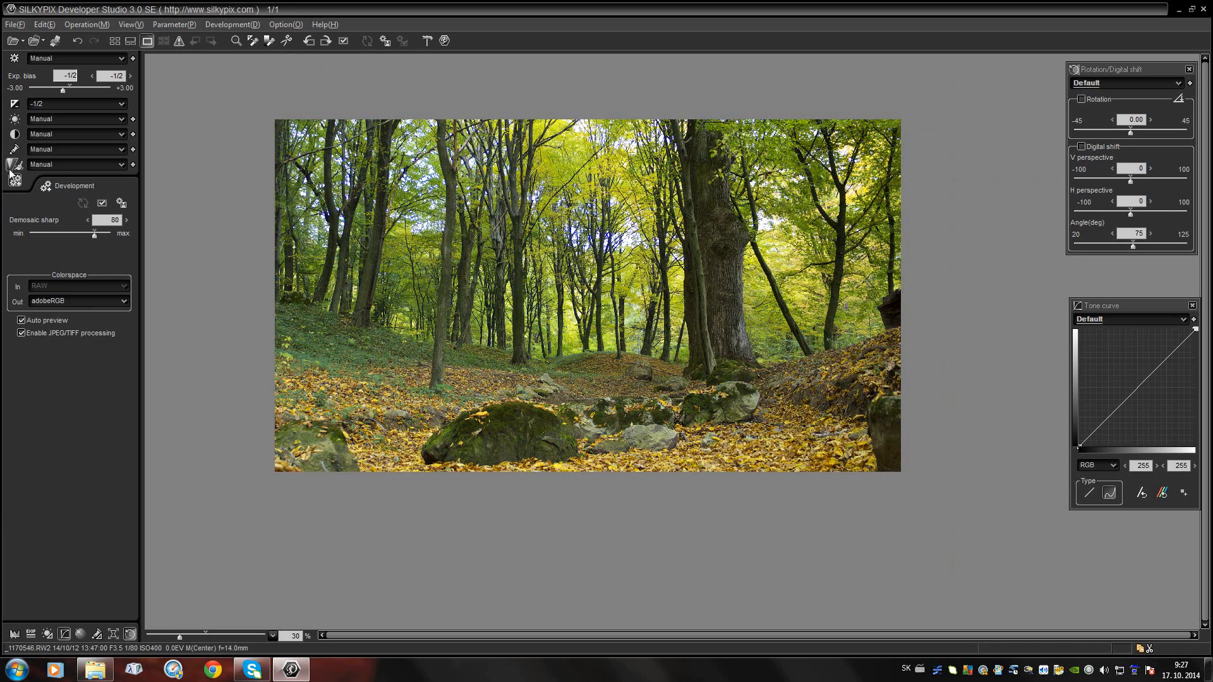
Show the white balance settings for the cropped photo.
click(15, 119)
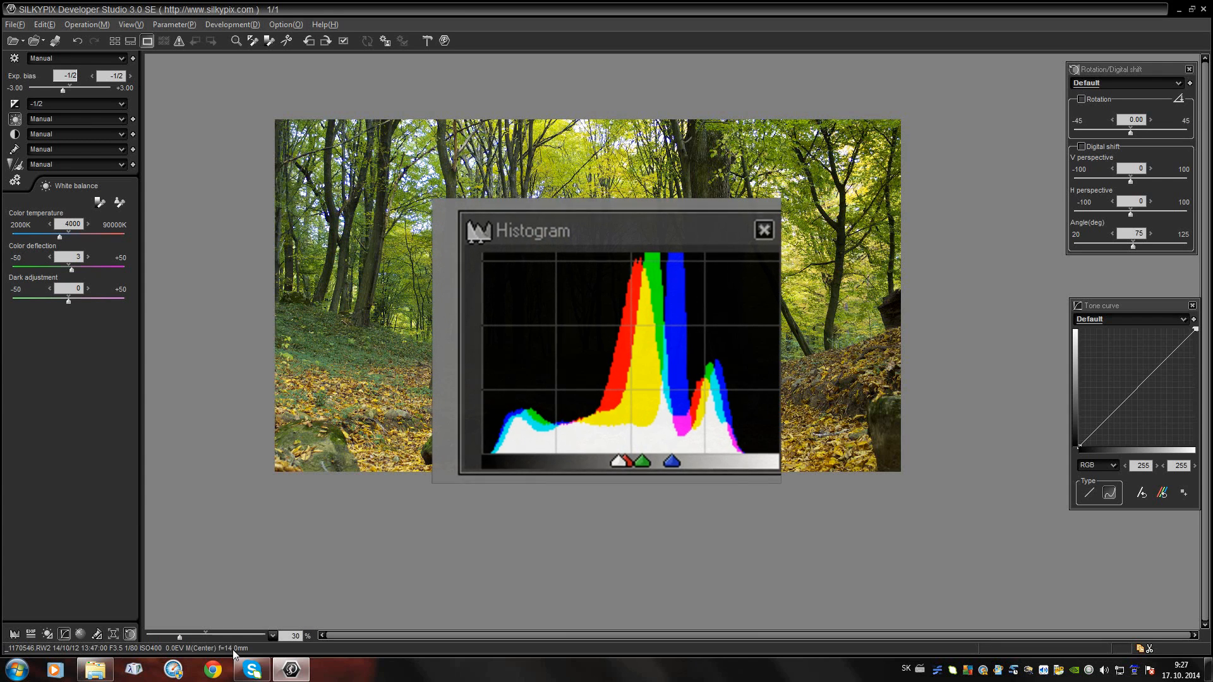
View the photo's histogram, and read through its Exif information down to the aperture, flash and focal length entries.
click(13, 634)
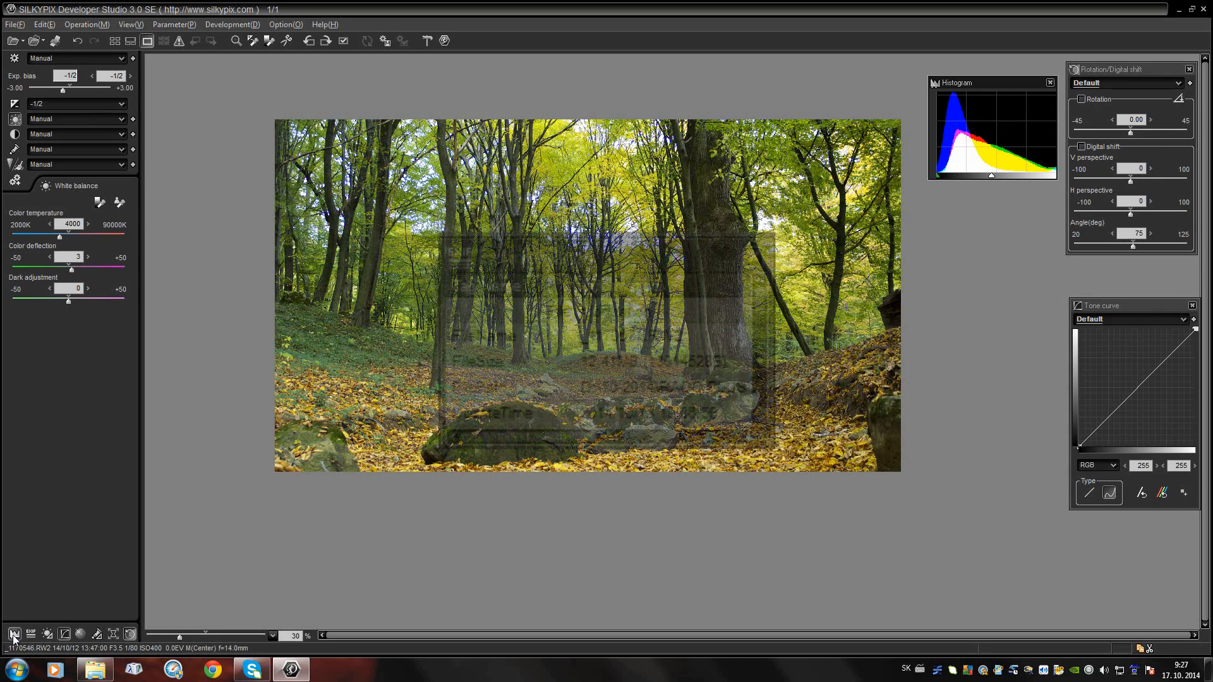
click(13, 634)
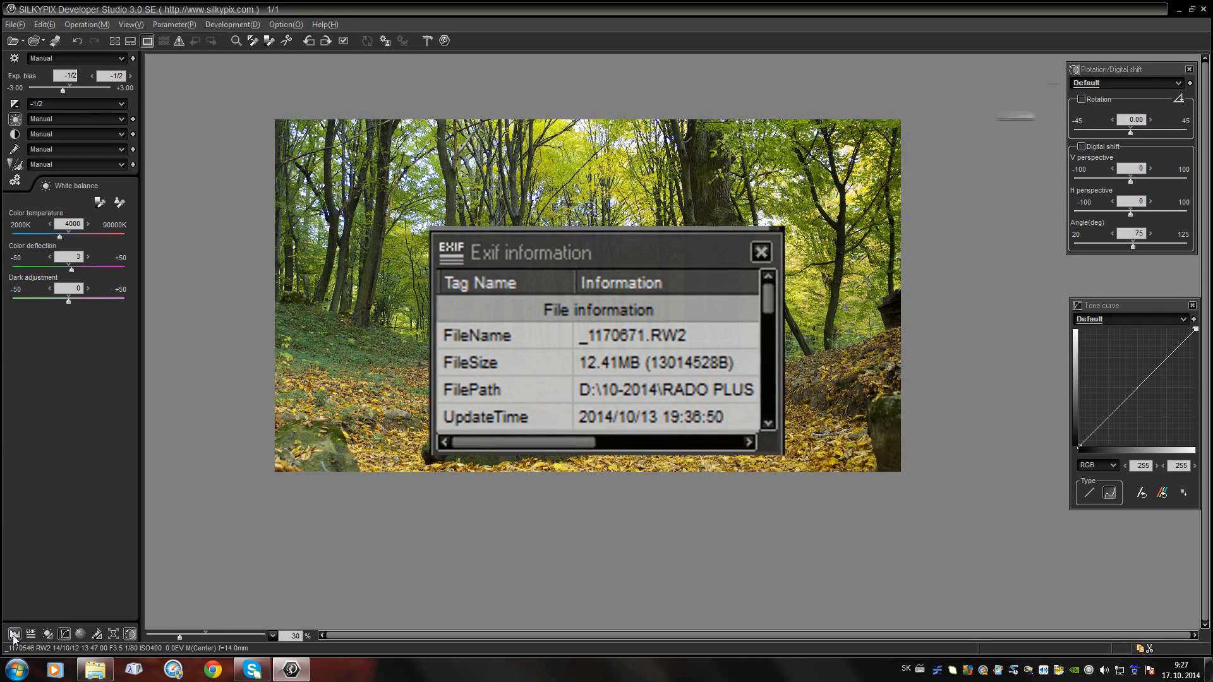
click(31, 633)
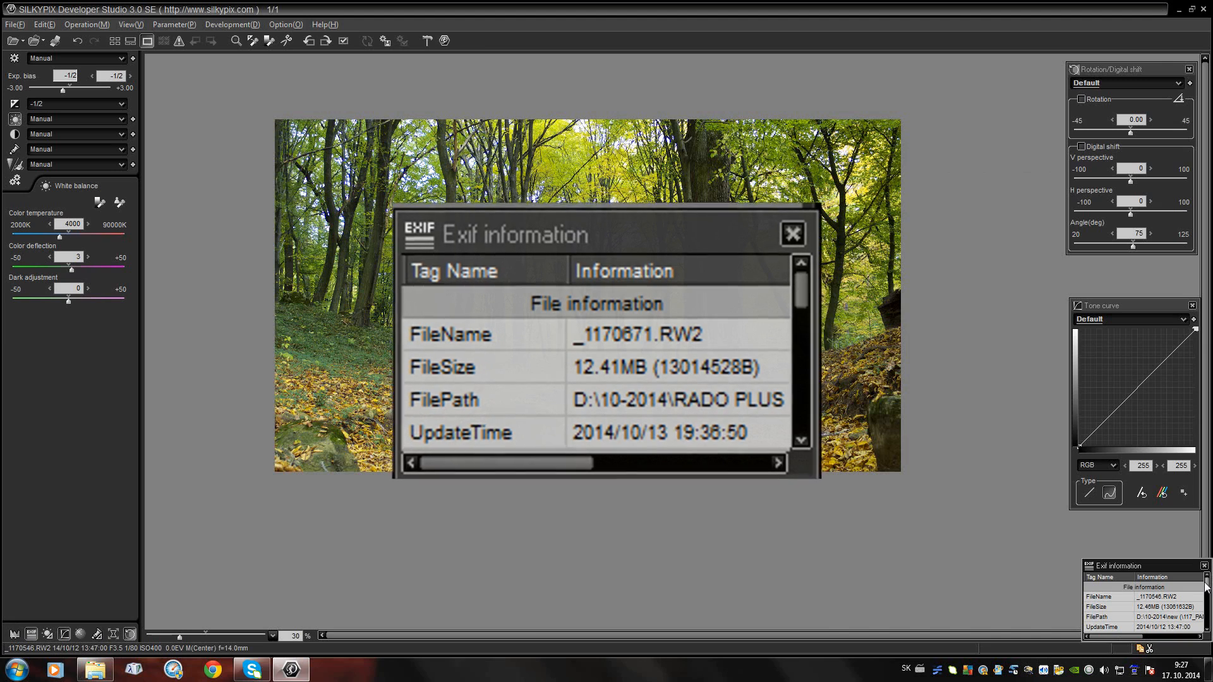
drag(1208, 584, 1212, 623)
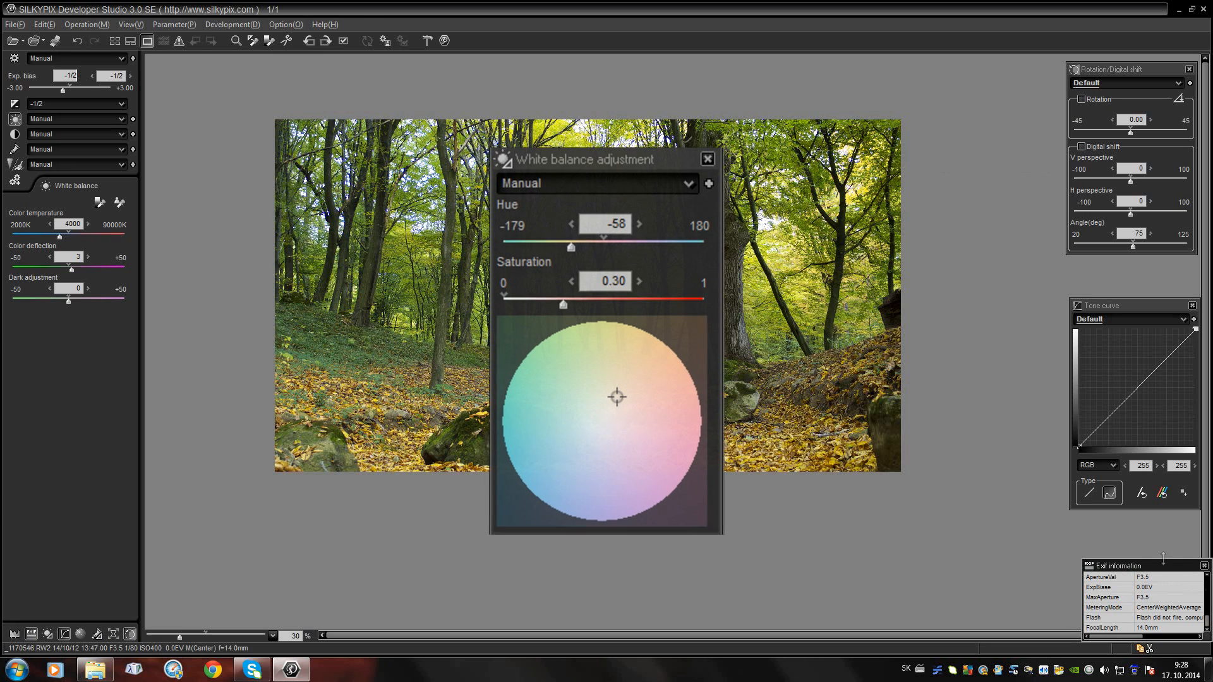
click(29, 635)
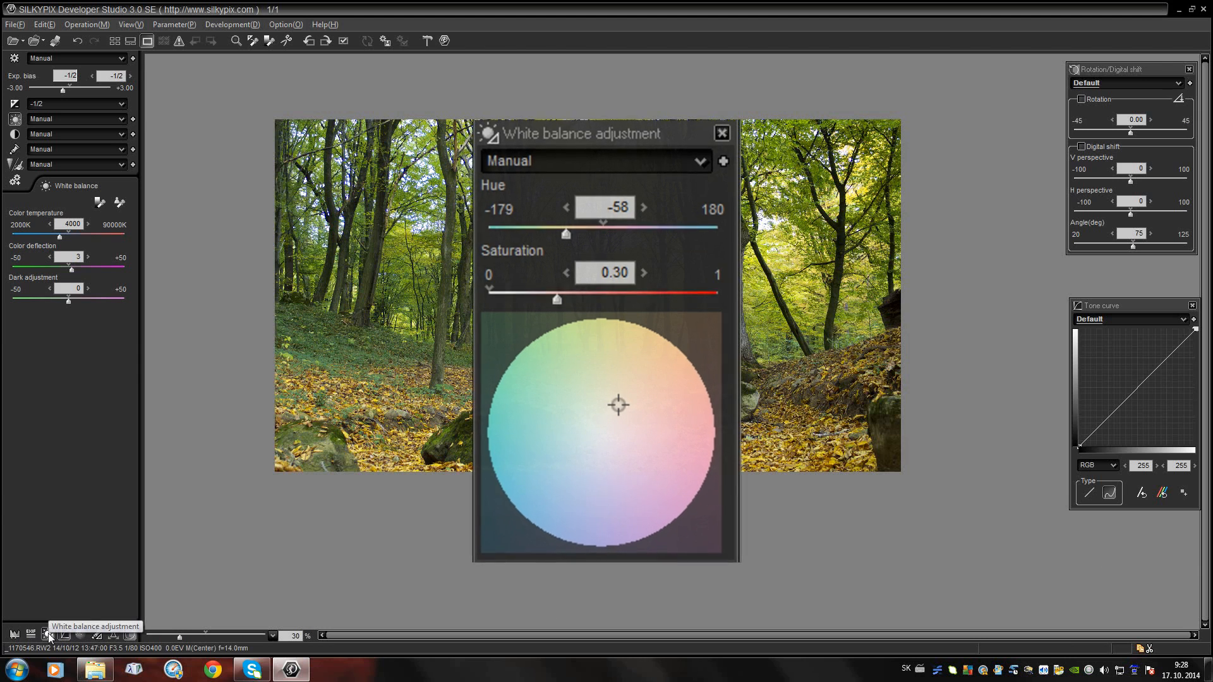
Show the white balance adjustment with its hue, saturation and color wheel beside the photo, and close it again.
click(48, 633)
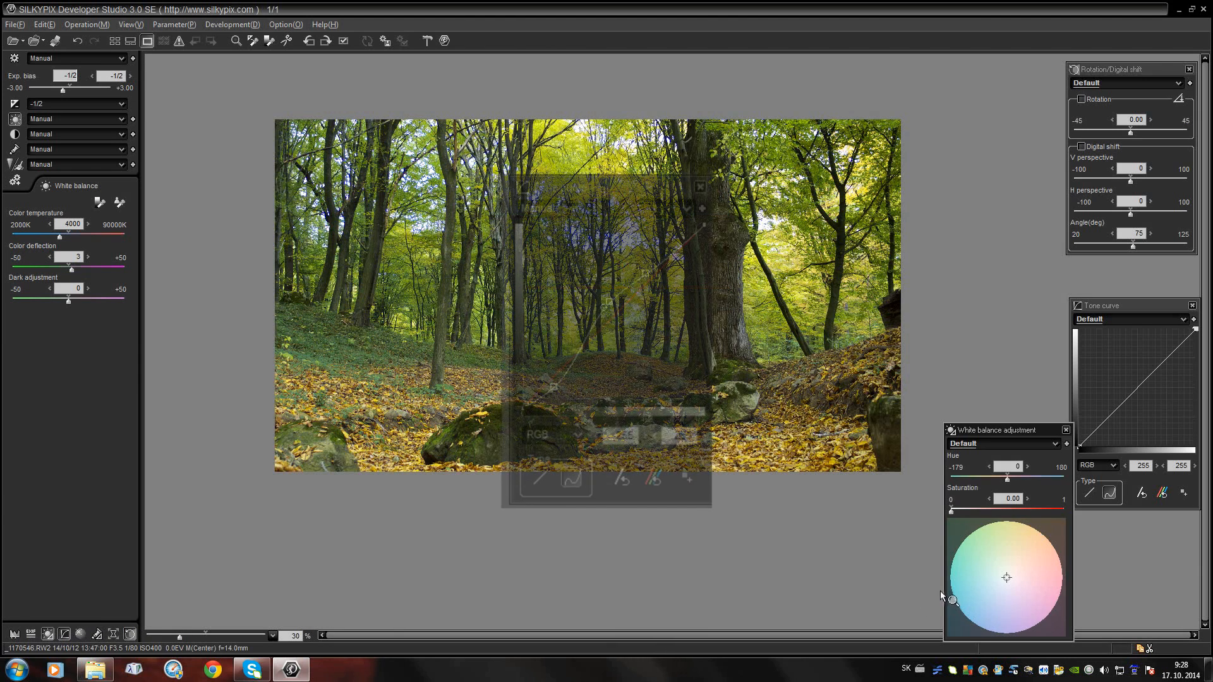
drag(1009, 430, 856, 331)
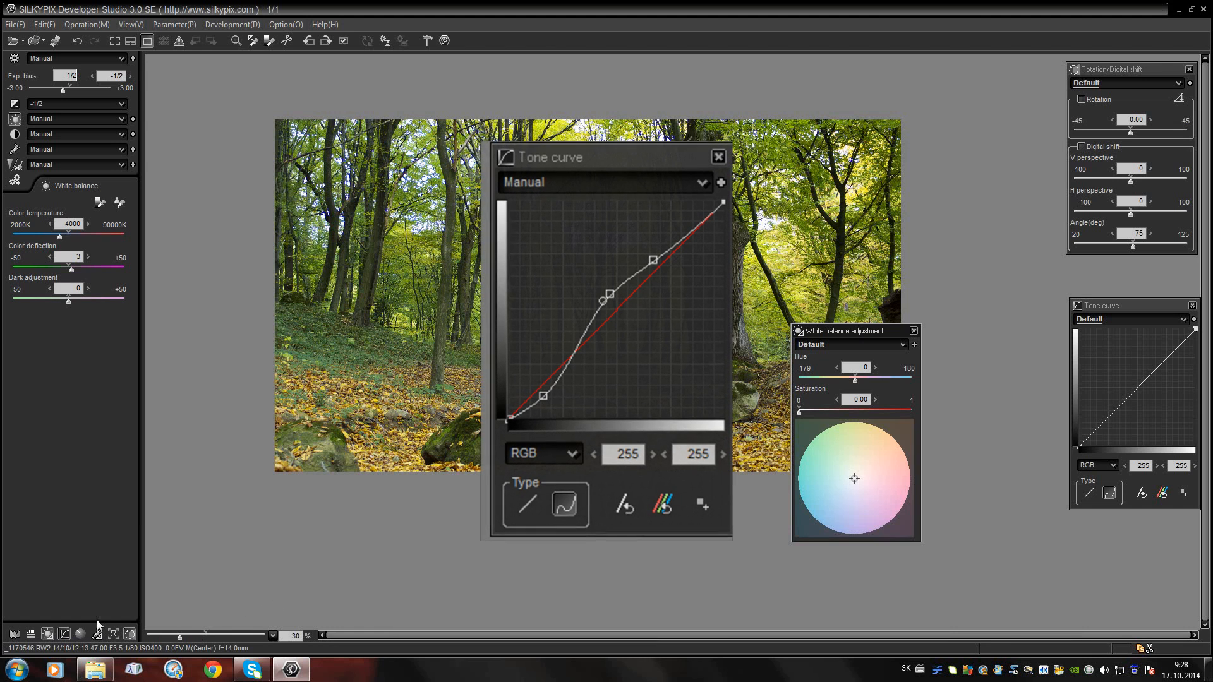
click(48, 634)
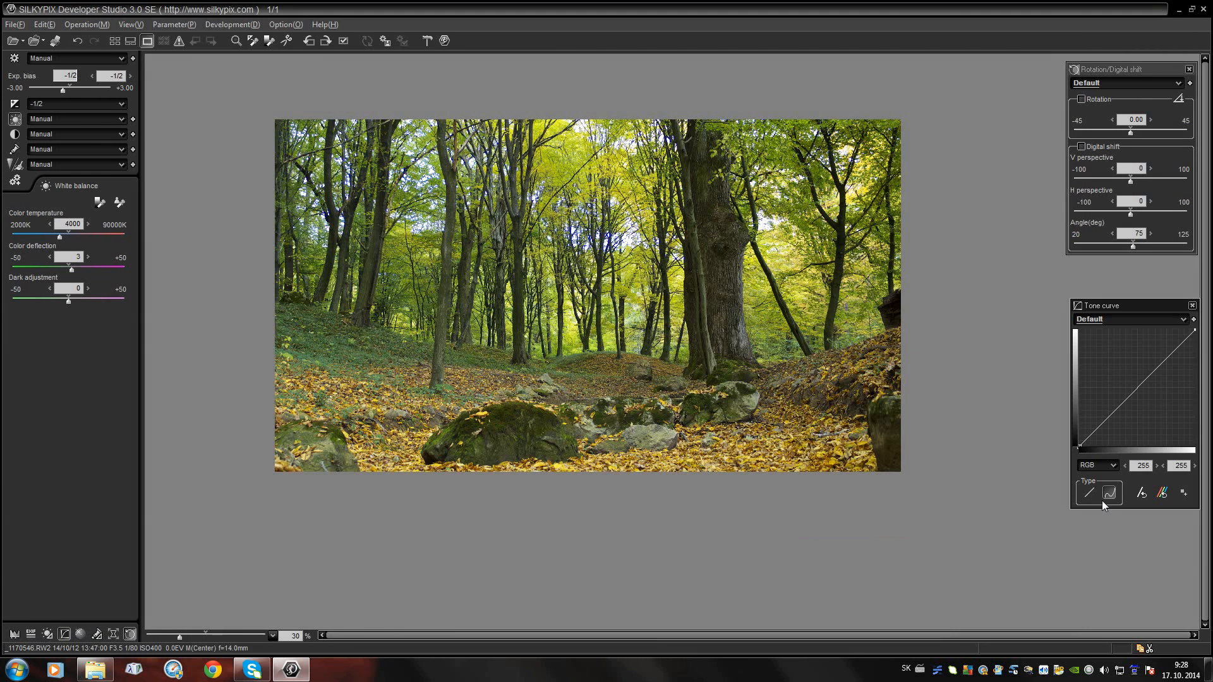
Check the available tone curve presets, and raise the middle of the red channel's tone curve slightly.
click(1184, 320)
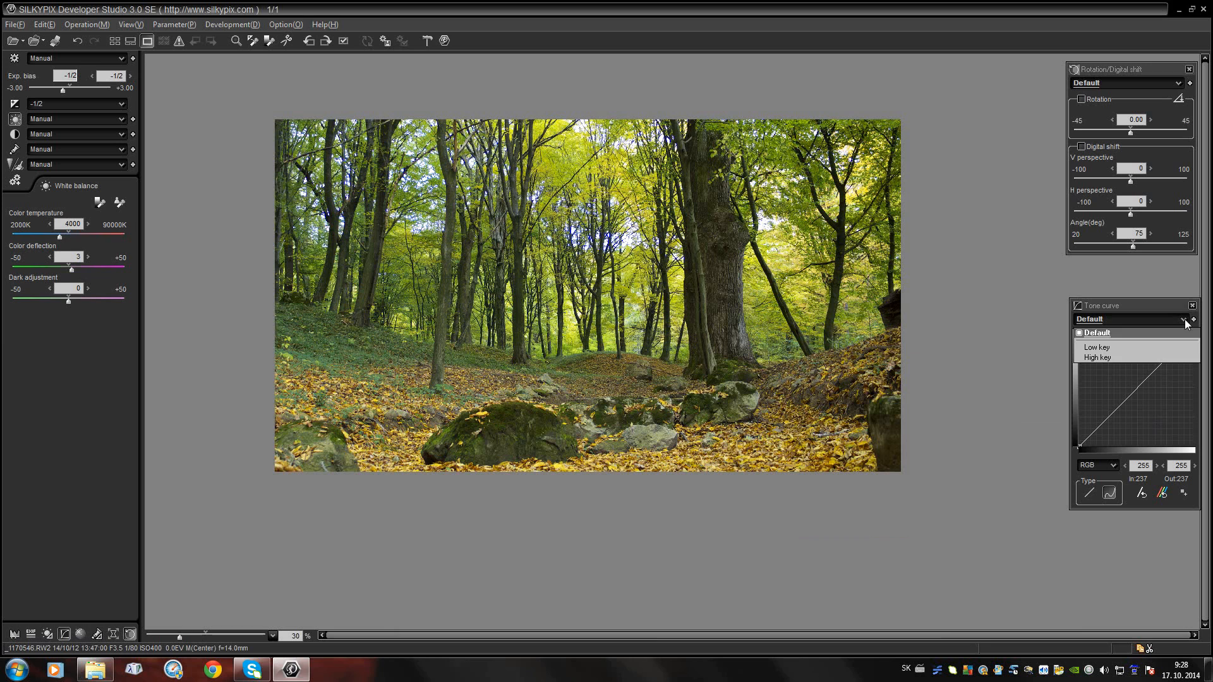
click(1185, 322)
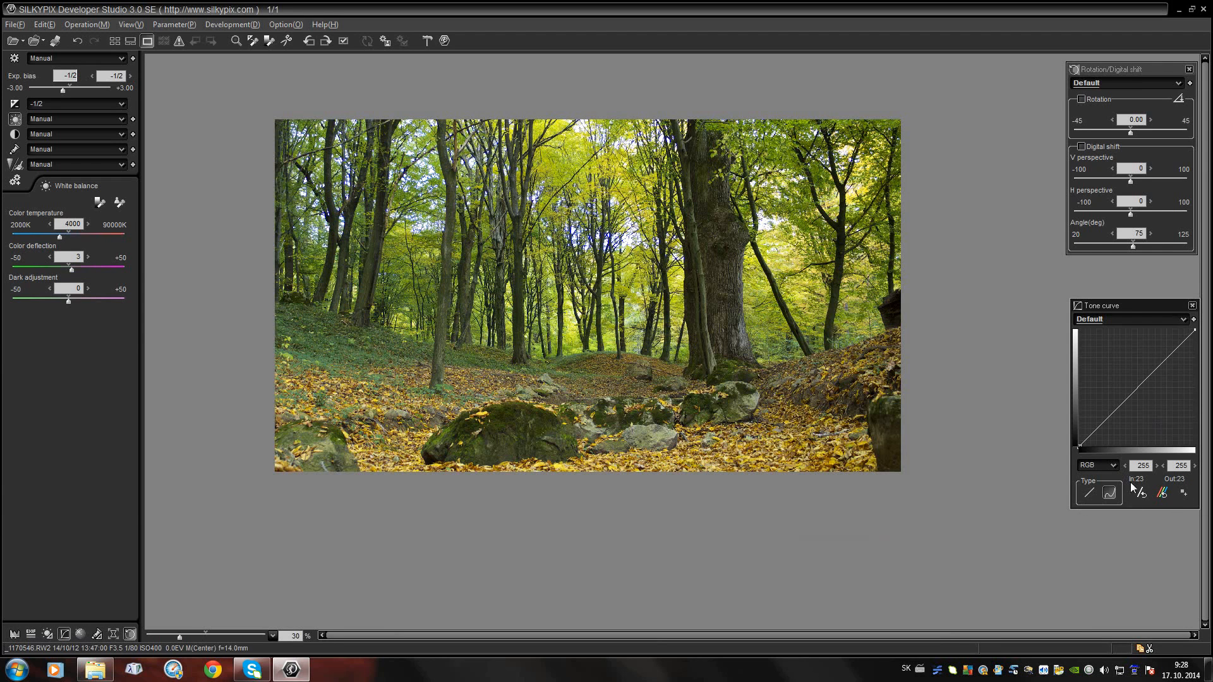
click(1113, 466)
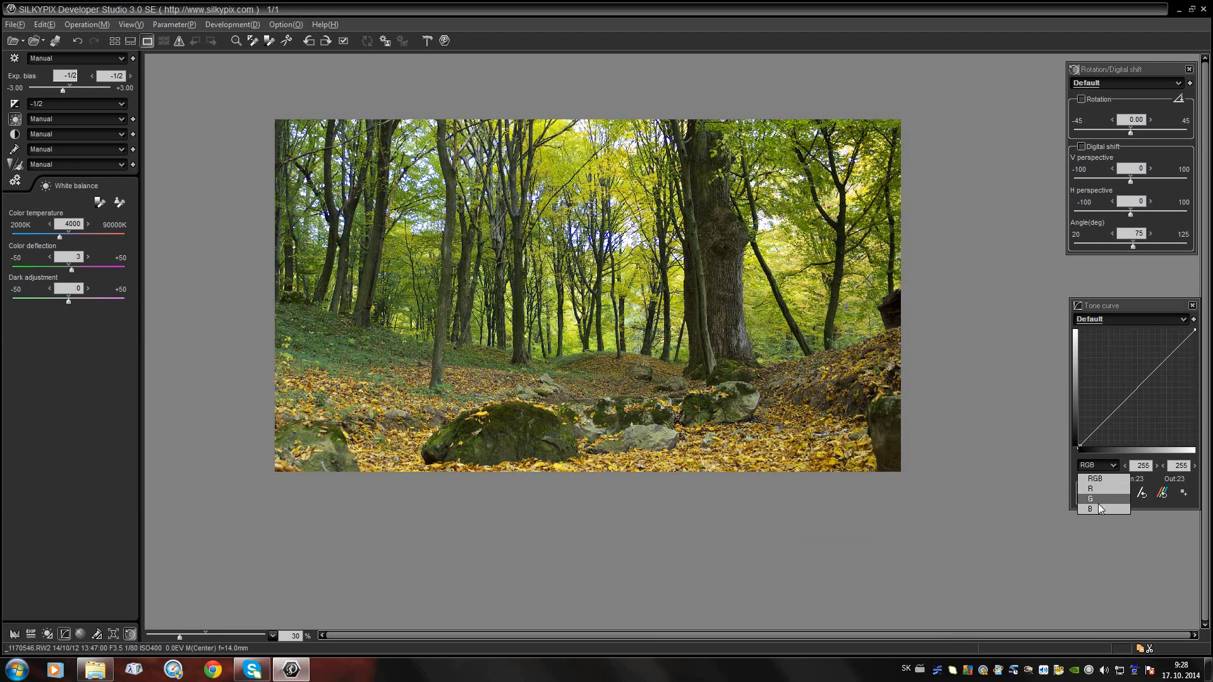
click(1096, 490)
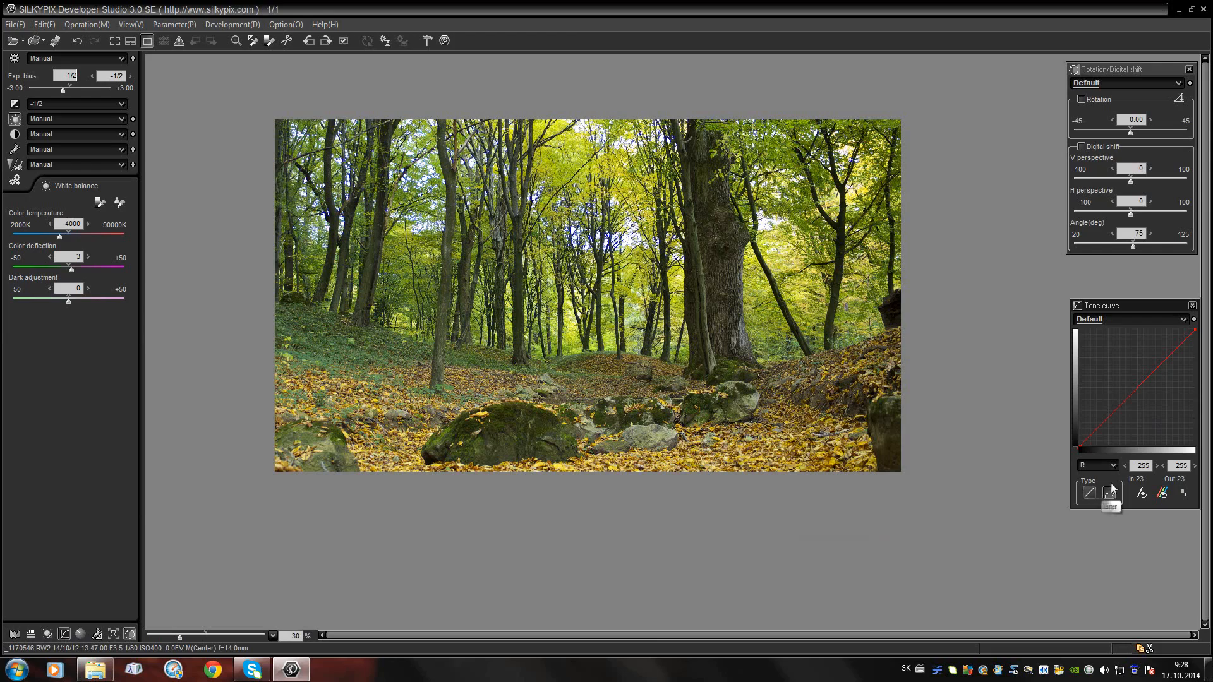
mouse_move(1137, 388)
mouse_down()
mouse_move(1125, 381)
mouse_move(1144, 396)
mouse_move(1132, 385)
mouse_up()
Lower the midtones of the RGB tone curve with a point at input 141, output 100.
click(1113, 467)
click(1098, 475)
drag(1136, 392, 1144, 400)
Raise the green channel's tone curve with a point at input 103, output 115, and return to the RGB curve.
click(1114, 466)
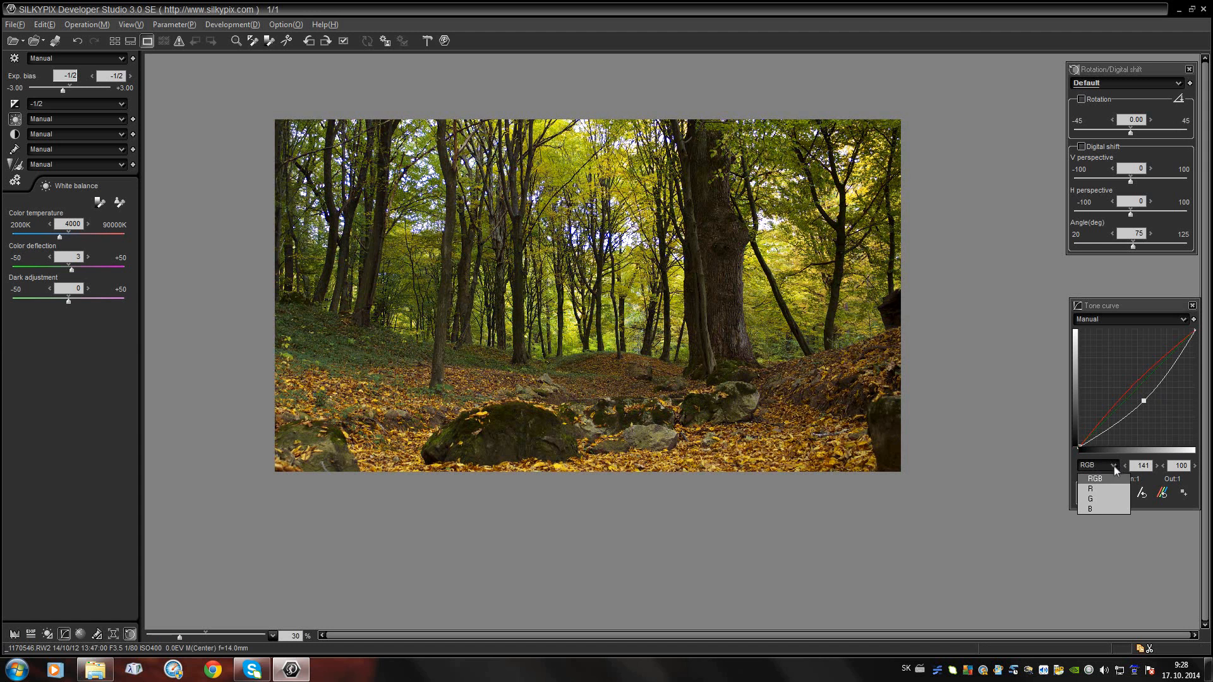
click(1093, 498)
drag(1131, 396, 1126, 393)
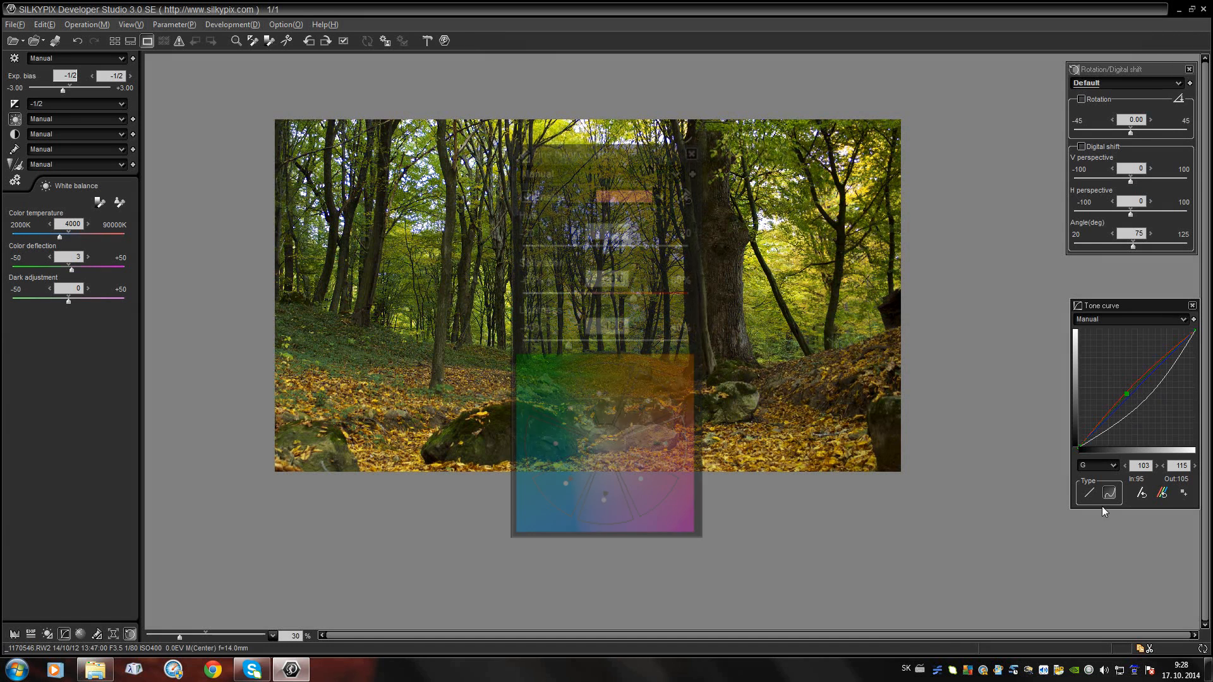
click(1114, 466)
click(1098, 478)
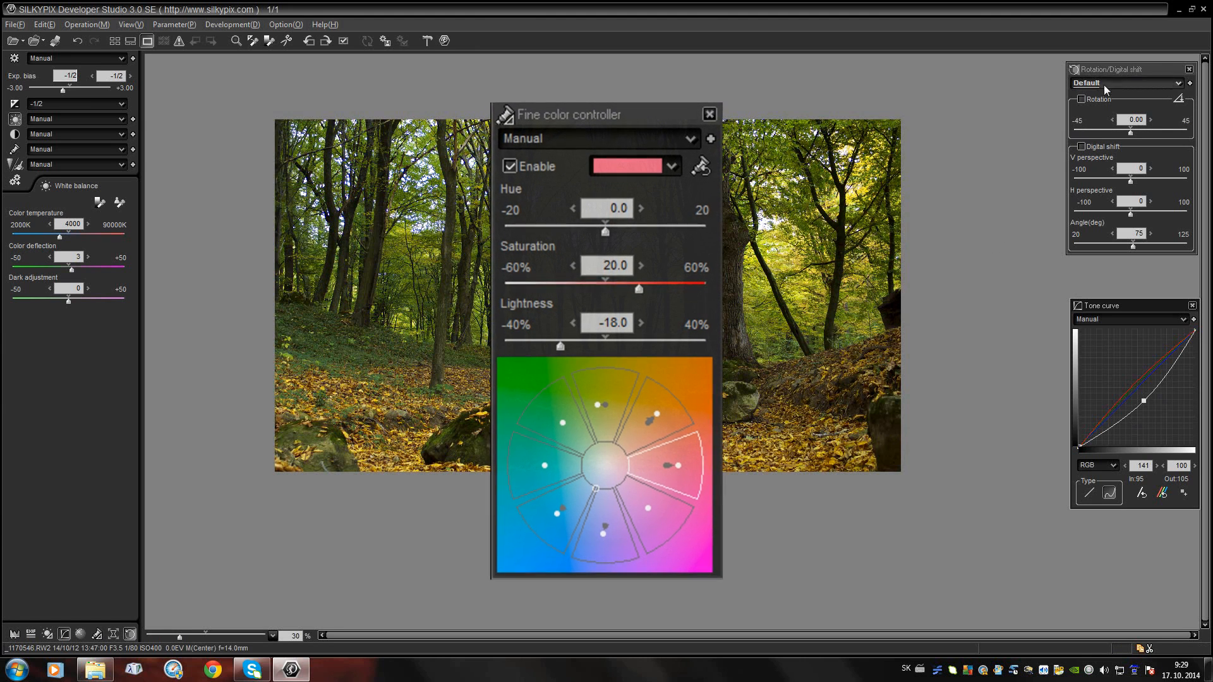
Open the Fine color controller, and examine the purple sector's settings and the list of selectable colors.
click(96, 634)
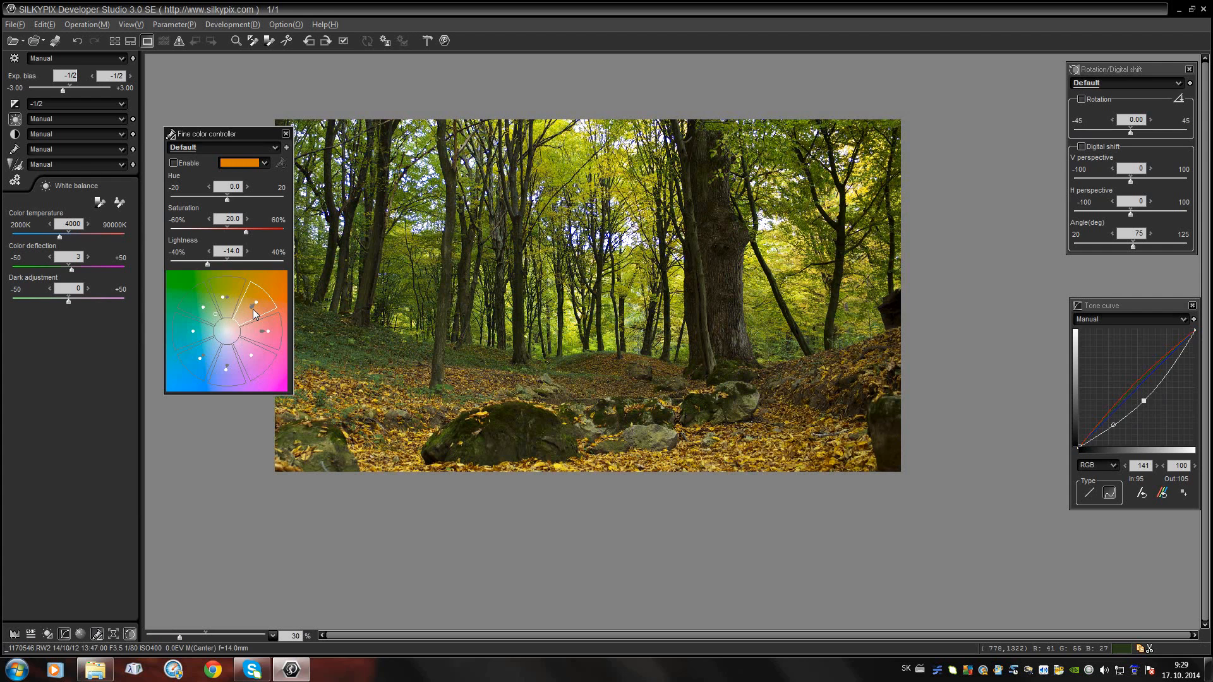
click(230, 370)
click(264, 163)
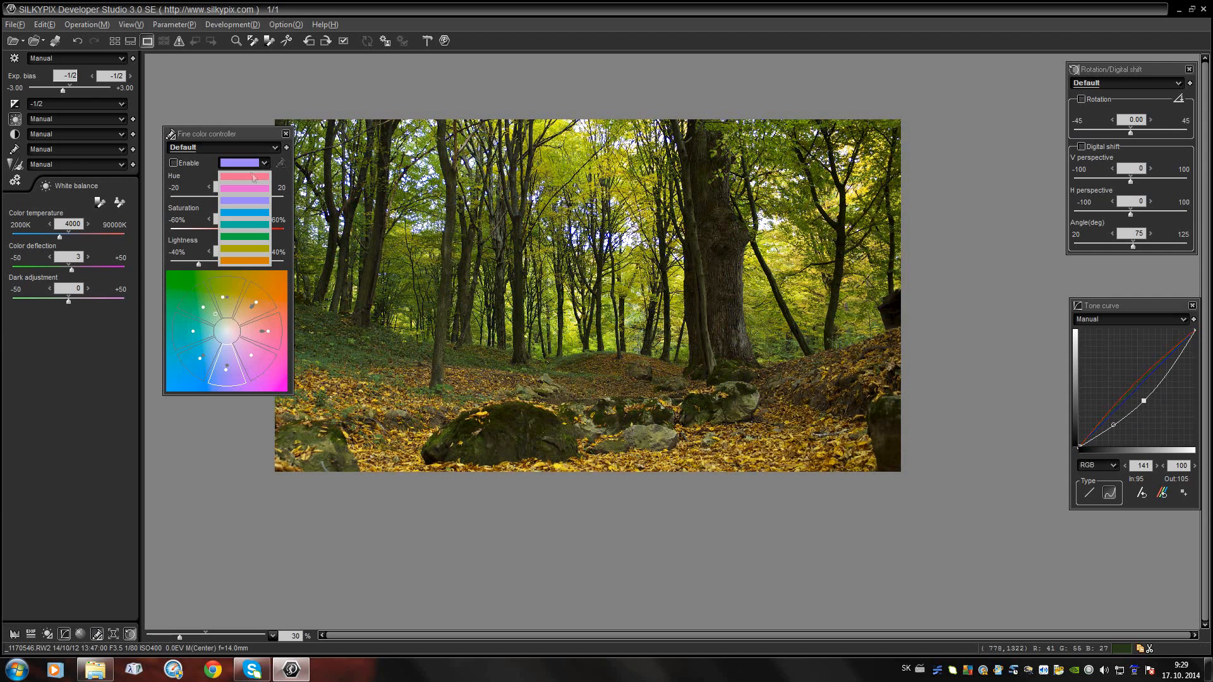
click(266, 166)
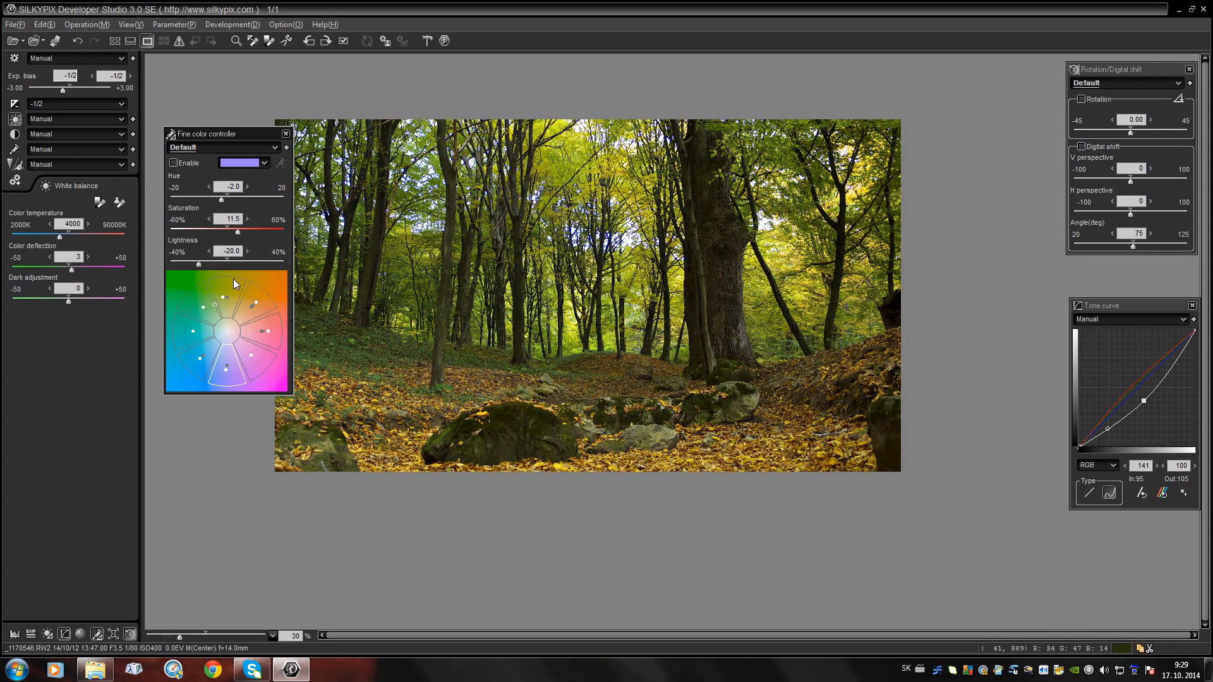
Select the blue sector, reduce its saturation to -11.0, and close the Fine color controller.
click(200, 376)
click(265, 164)
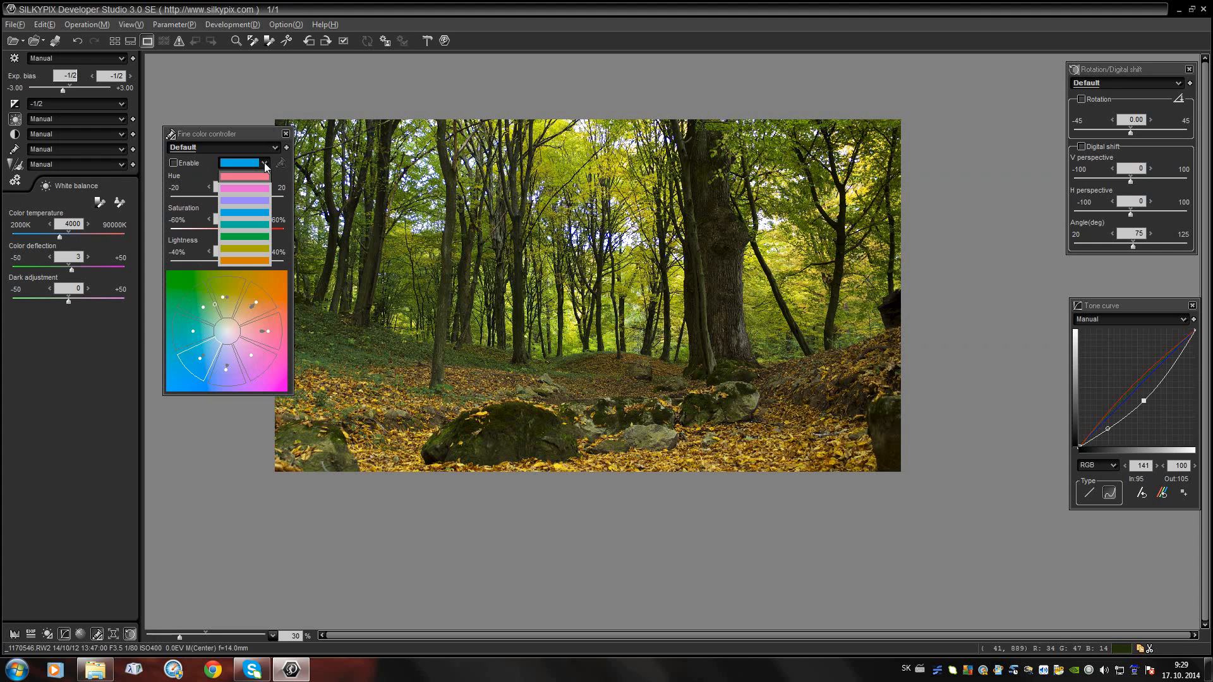
click(252, 213)
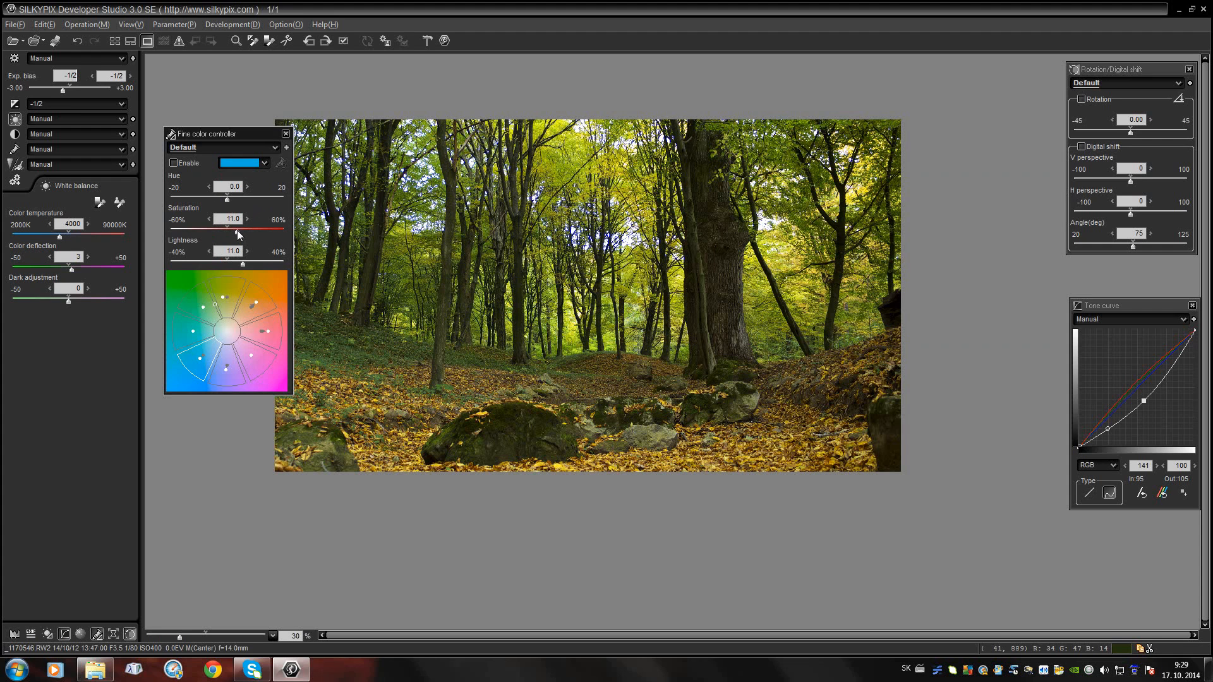
drag(236, 230, 221, 237)
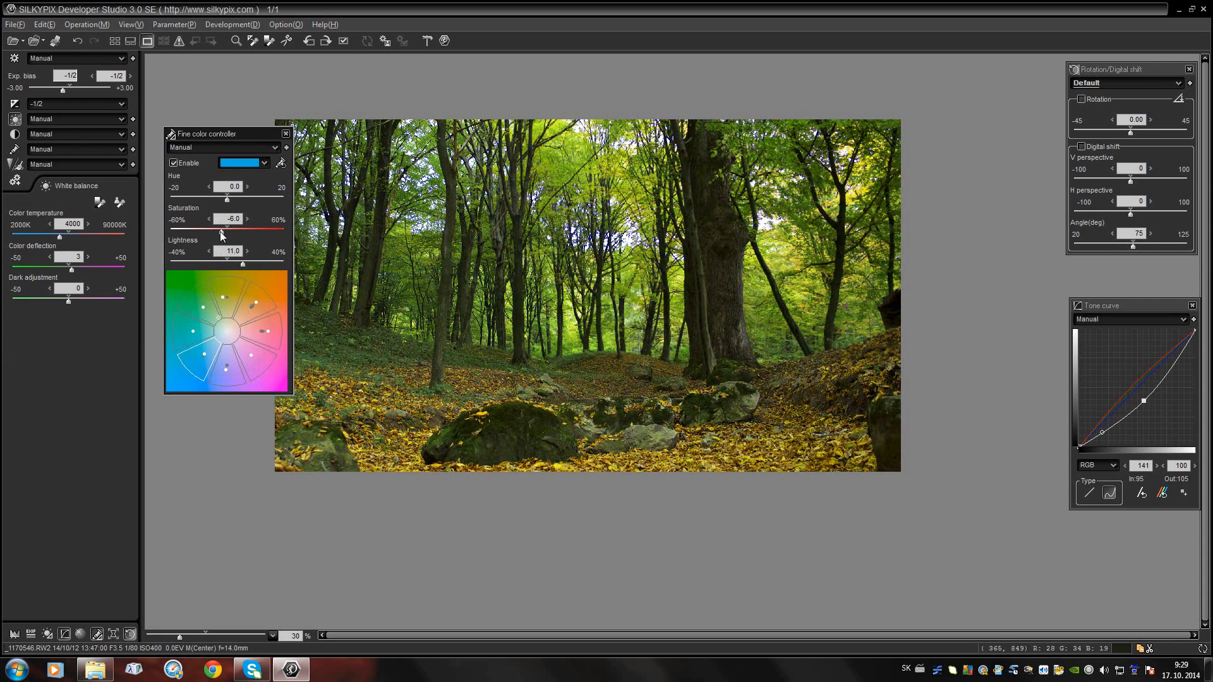
drag(221, 237, 217, 236)
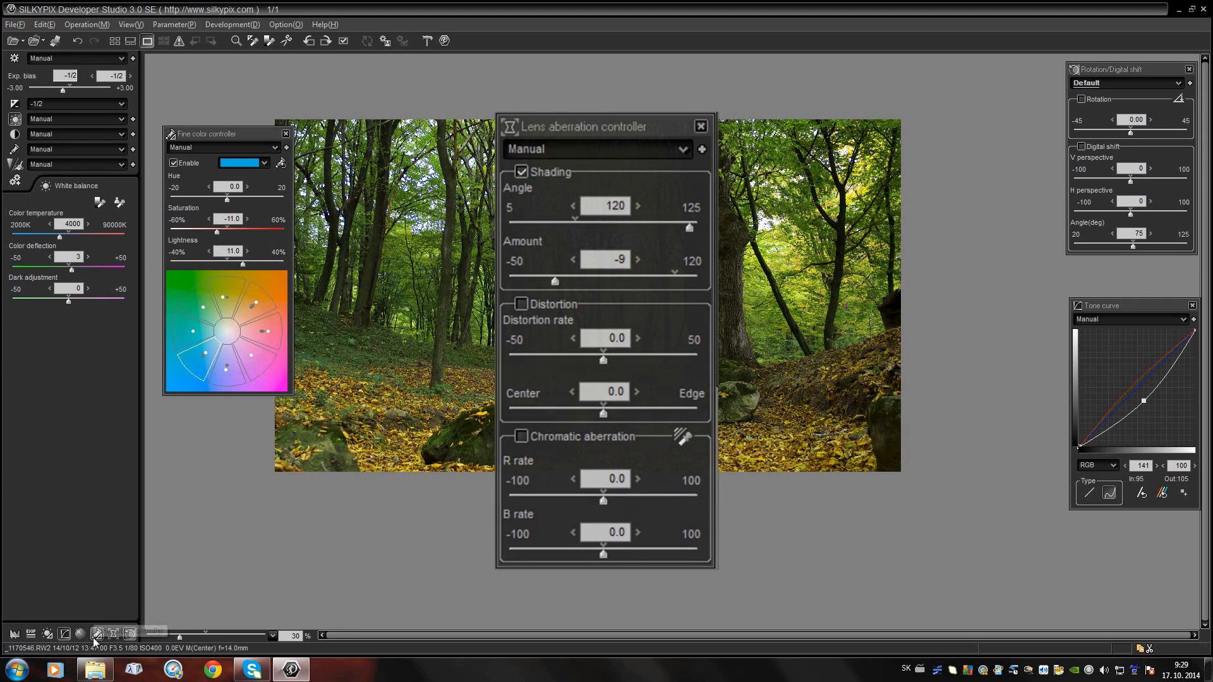
click(97, 636)
Open the Lens aberration controller, and enable shading, distortion and chromatic aberration correction while inspecting the bright sky between the branches.
click(112, 635)
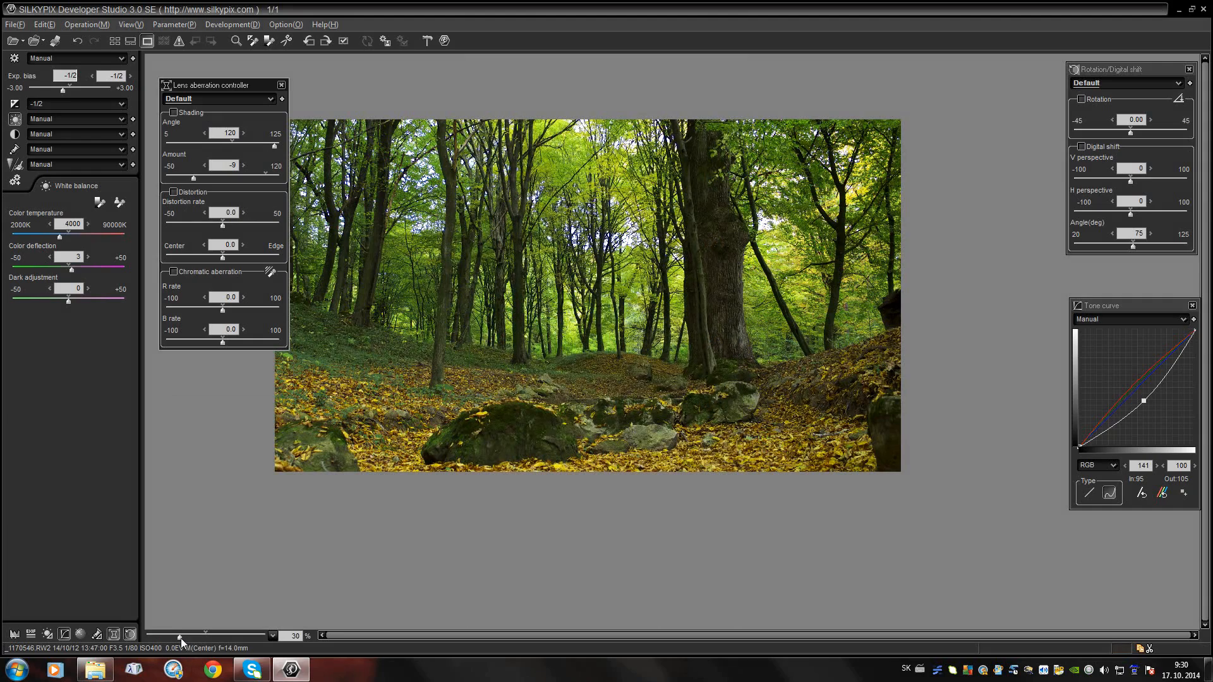
click(181, 638)
drag(180, 638, 221, 629)
drag(444, 145, 456, 495)
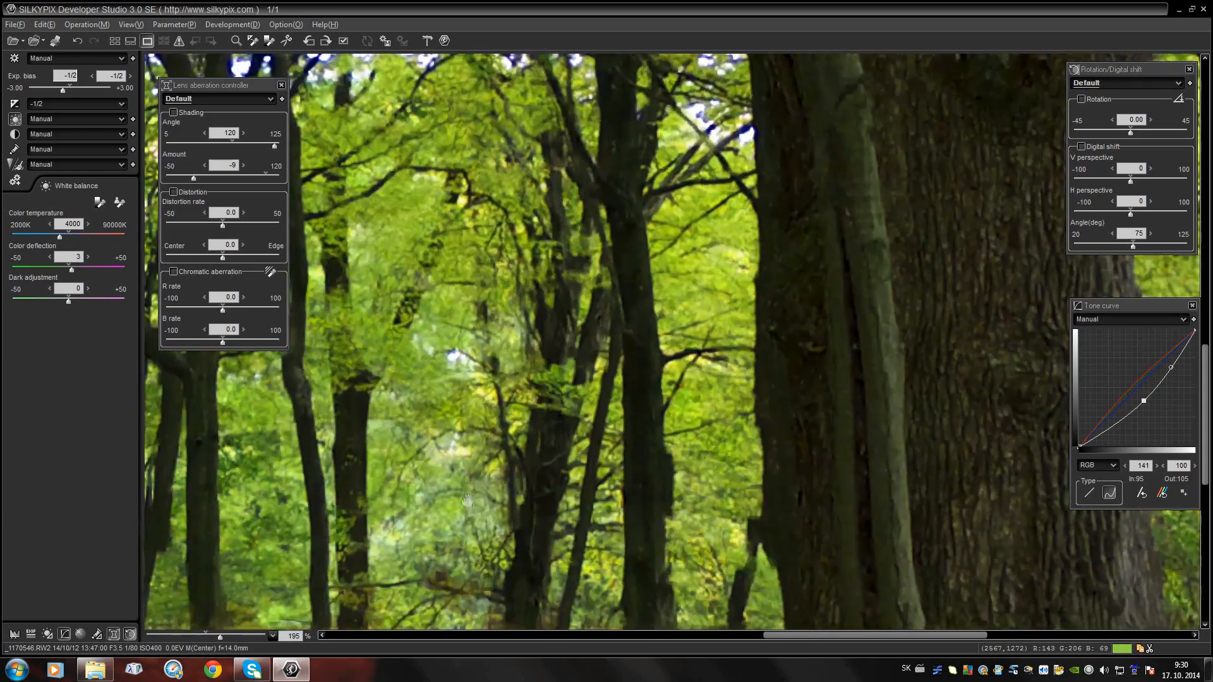
drag(430, 237, 446, 533)
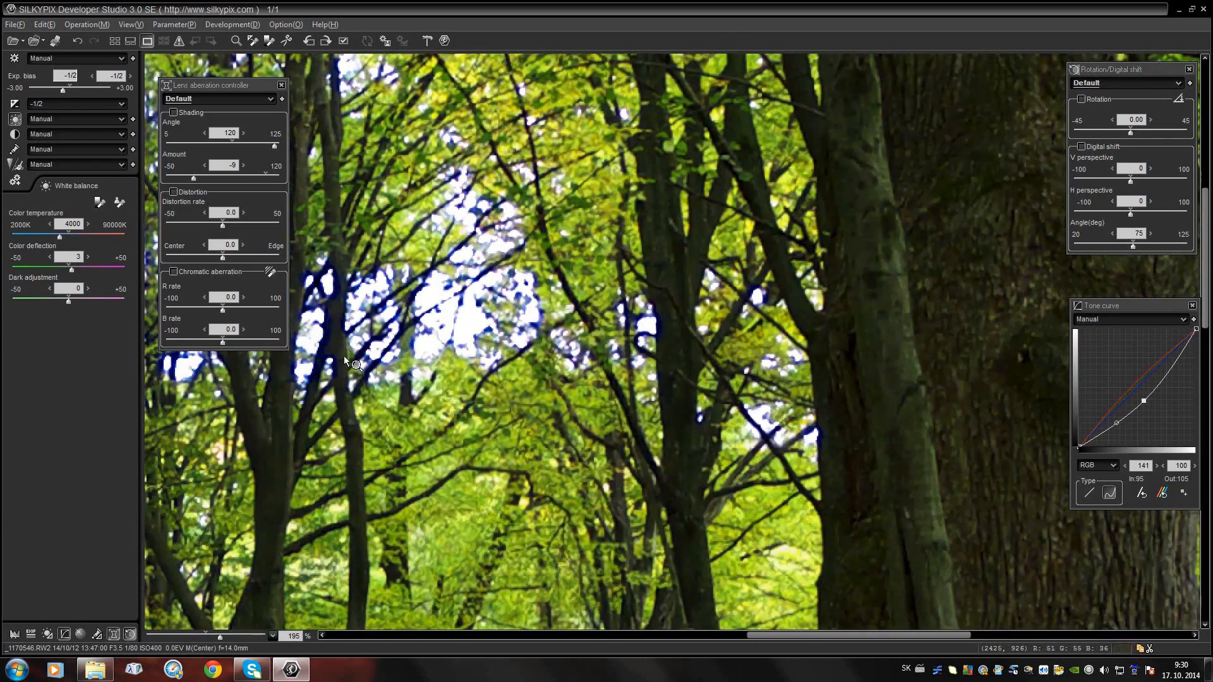
drag(343, 355, 424, 394)
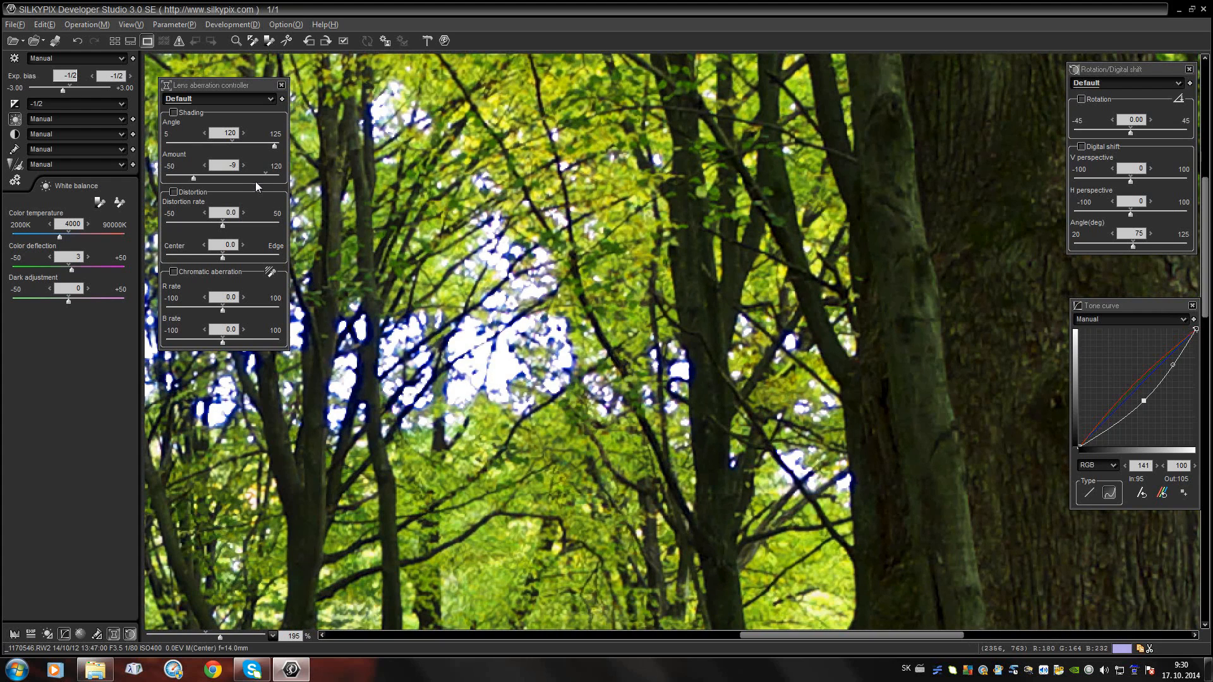
click(174, 112)
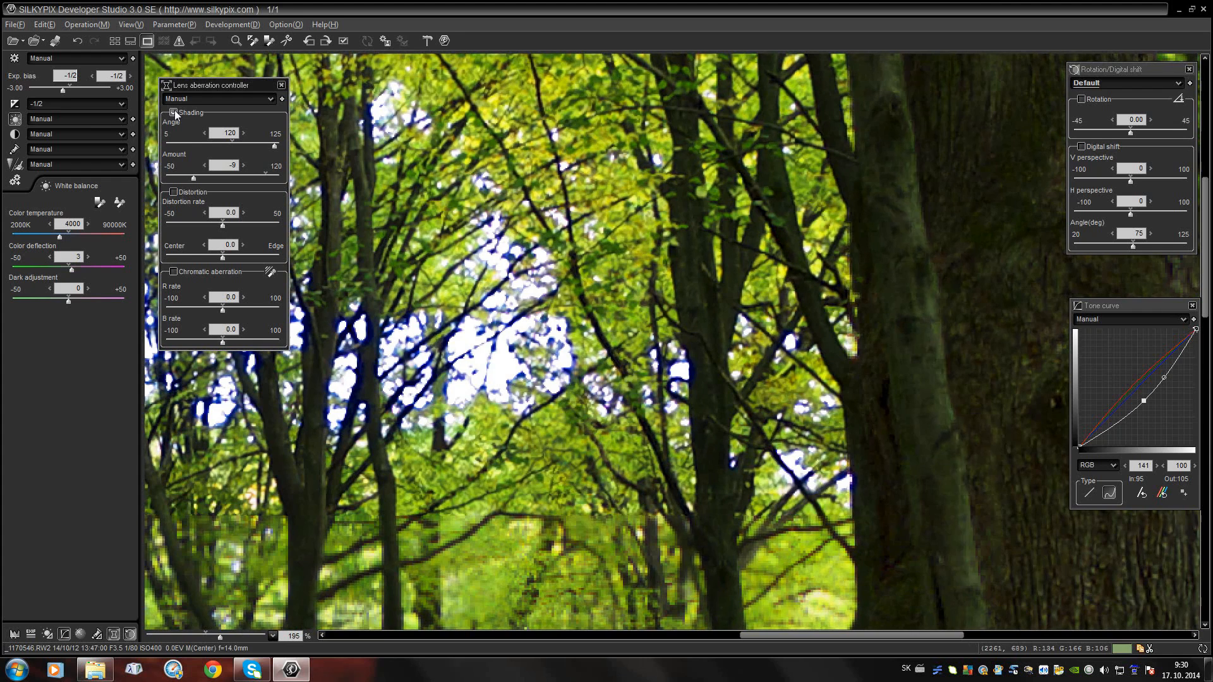
click(174, 192)
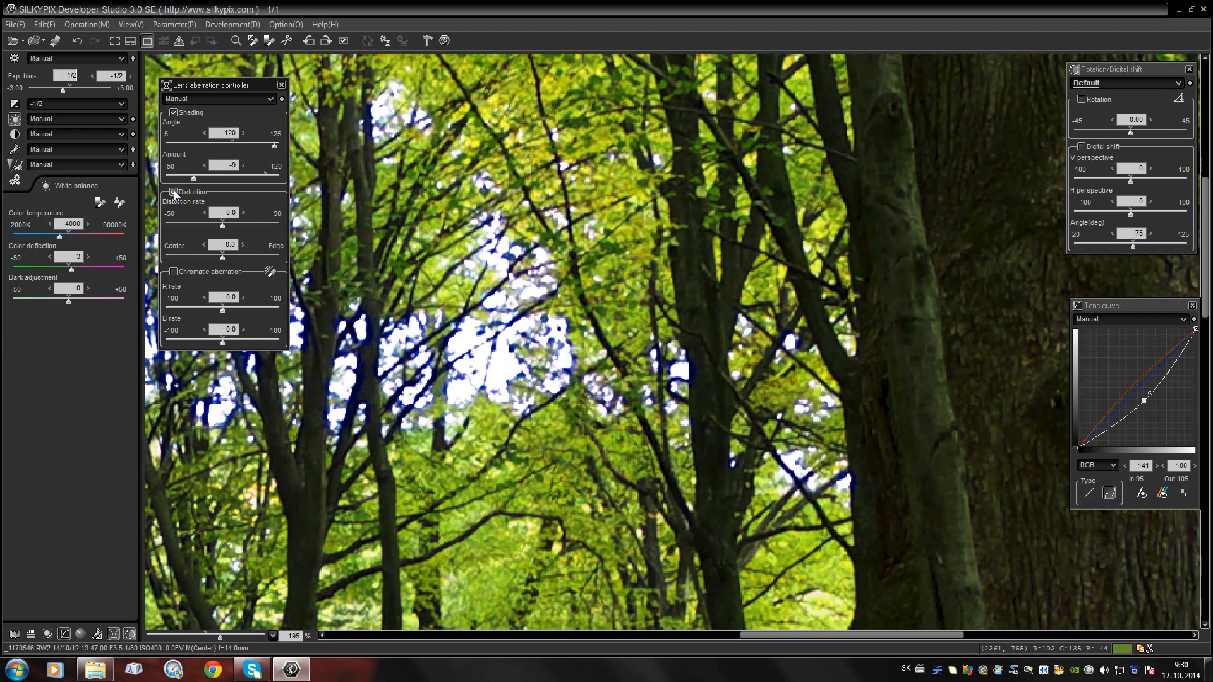
click(173, 272)
Try chromatic aberration correction with an R rate of 1.0 and a B rate of -33.0.
drag(222, 308, 217, 314)
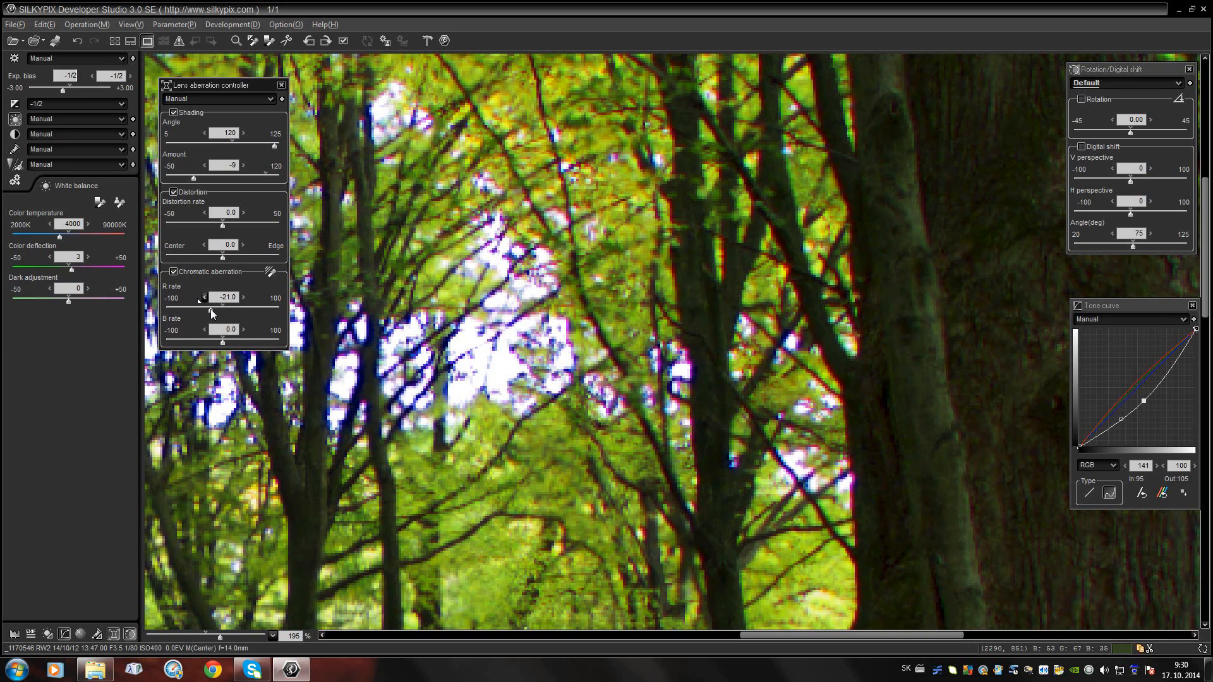
mouse_move(210, 309)
mouse_down()
mouse_move(240, 312)
mouse_move(222, 312)
mouse_up()
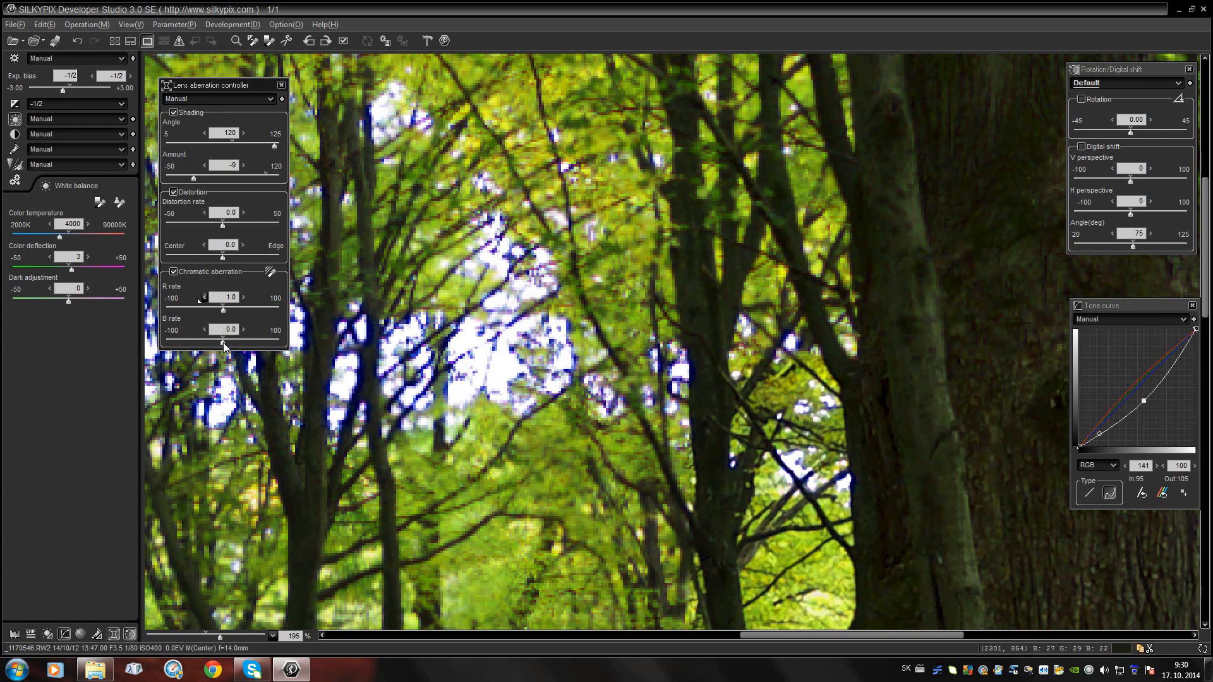
drag(223, 343, 206, 343)
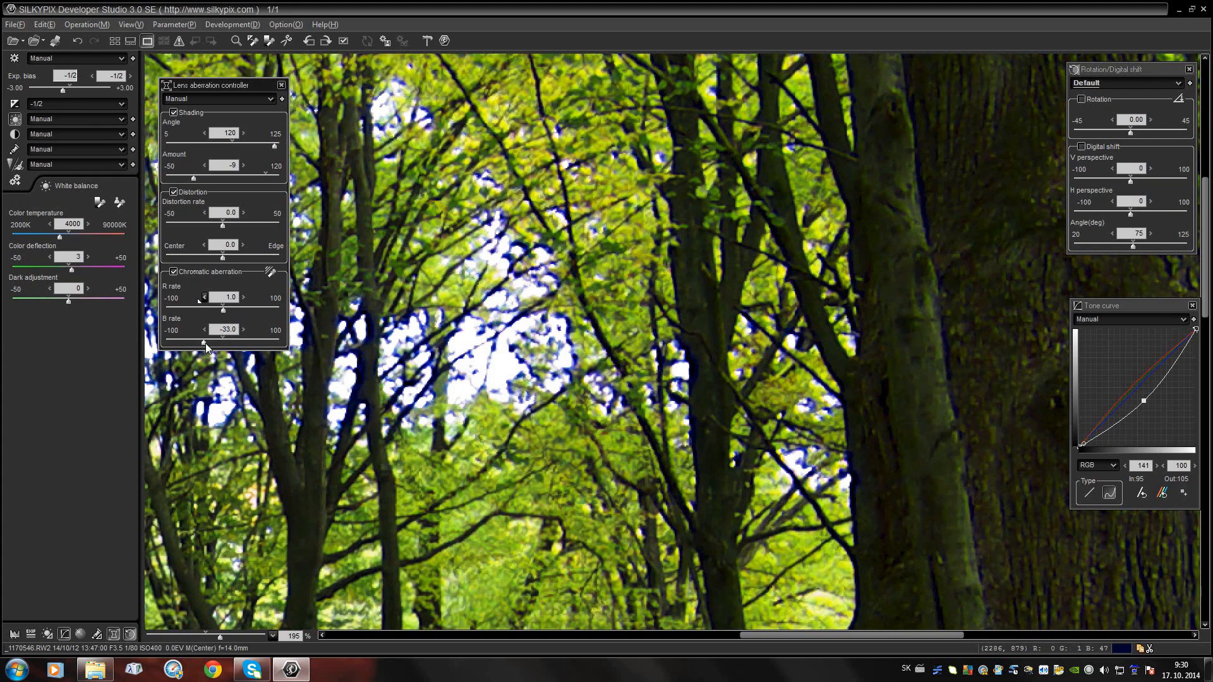
Sample the chromatic aberration at two spots along the branches against the sky, and set the B rate to -25.0.
click(270, 272)
click(510, 259)
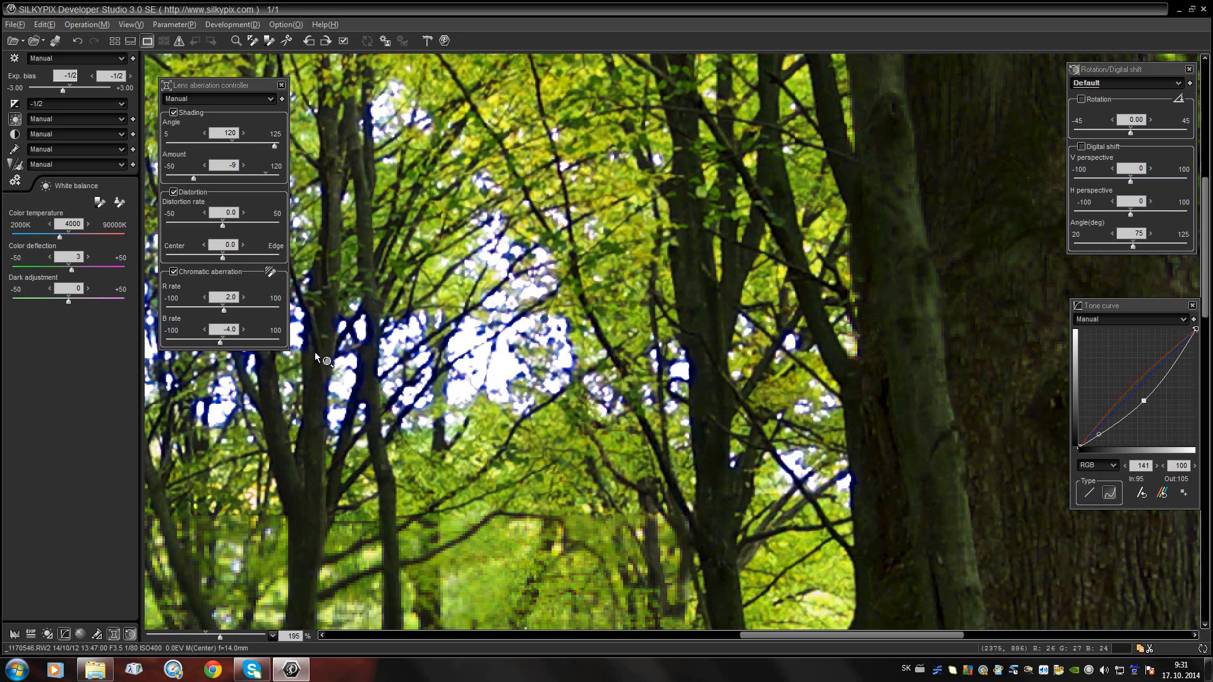
click(270, 272)
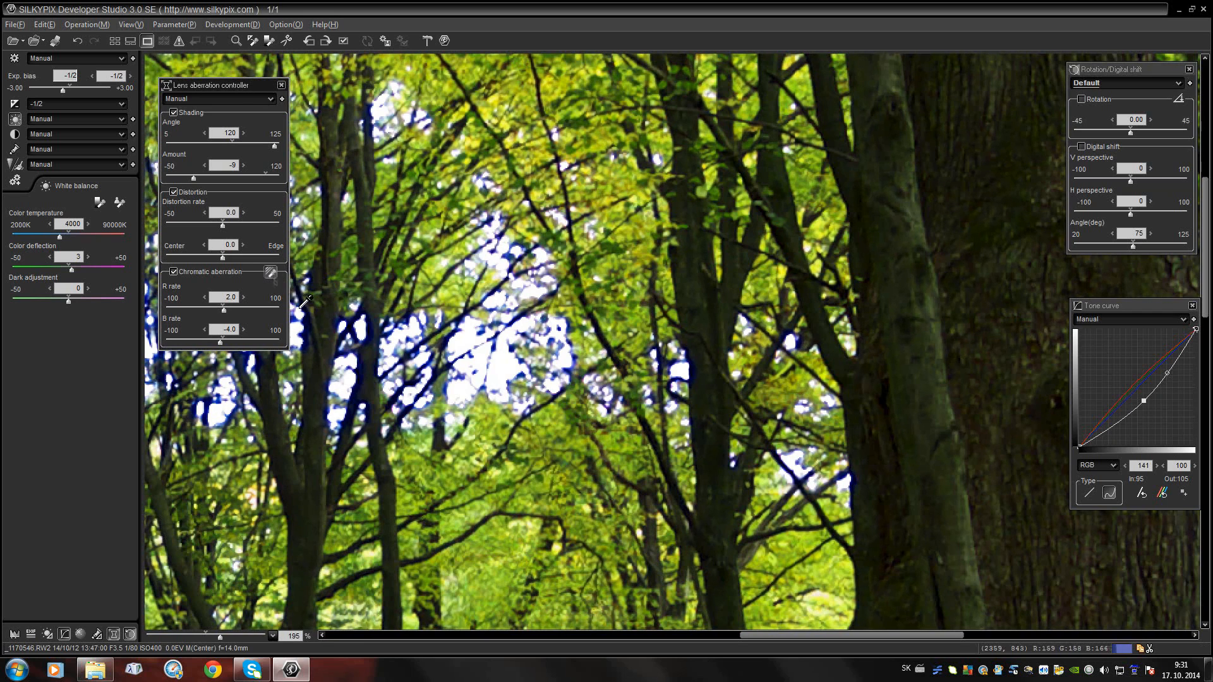
click(308, 348)
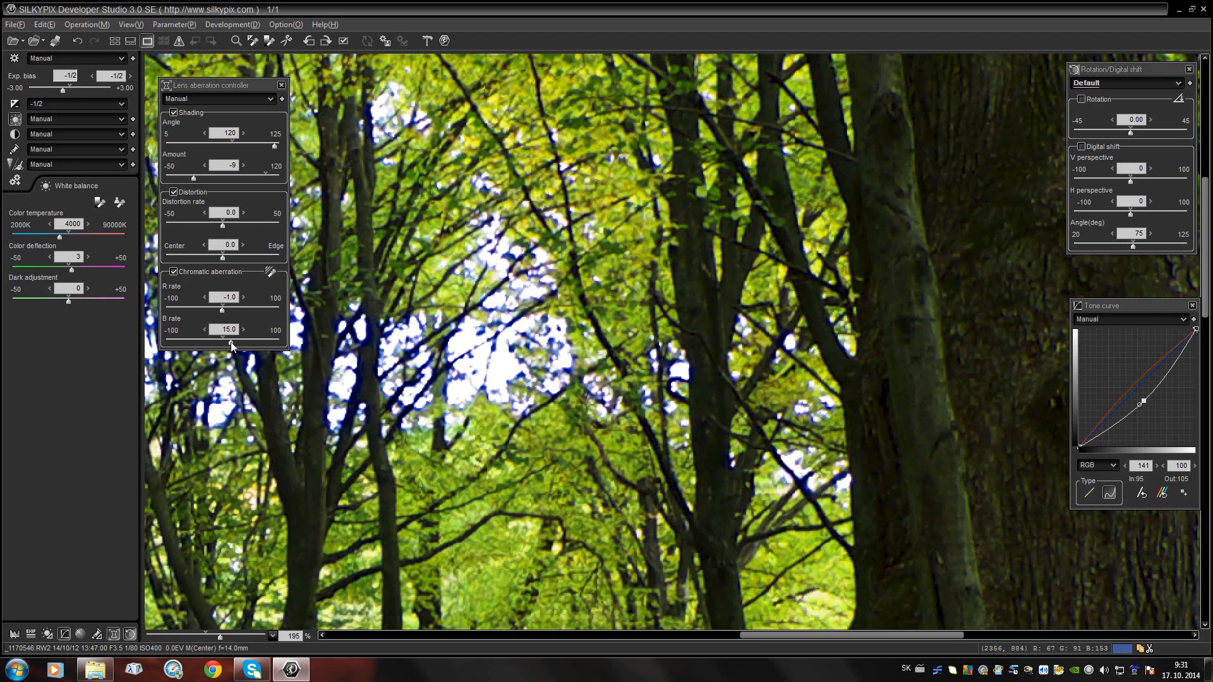
drag(231, 343, 209, 343)
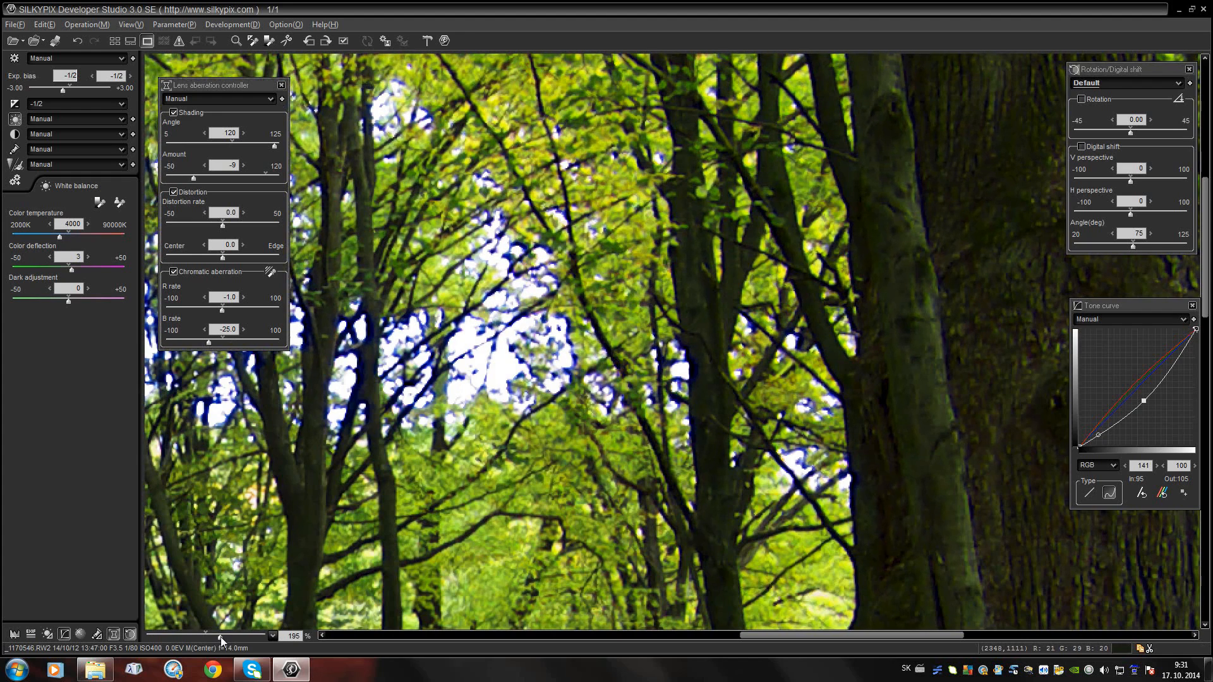
Set the chromatic aberration B rate to -47.0, judging the fringes around the branches against the sky.
drag(221, 637, 191, 632)
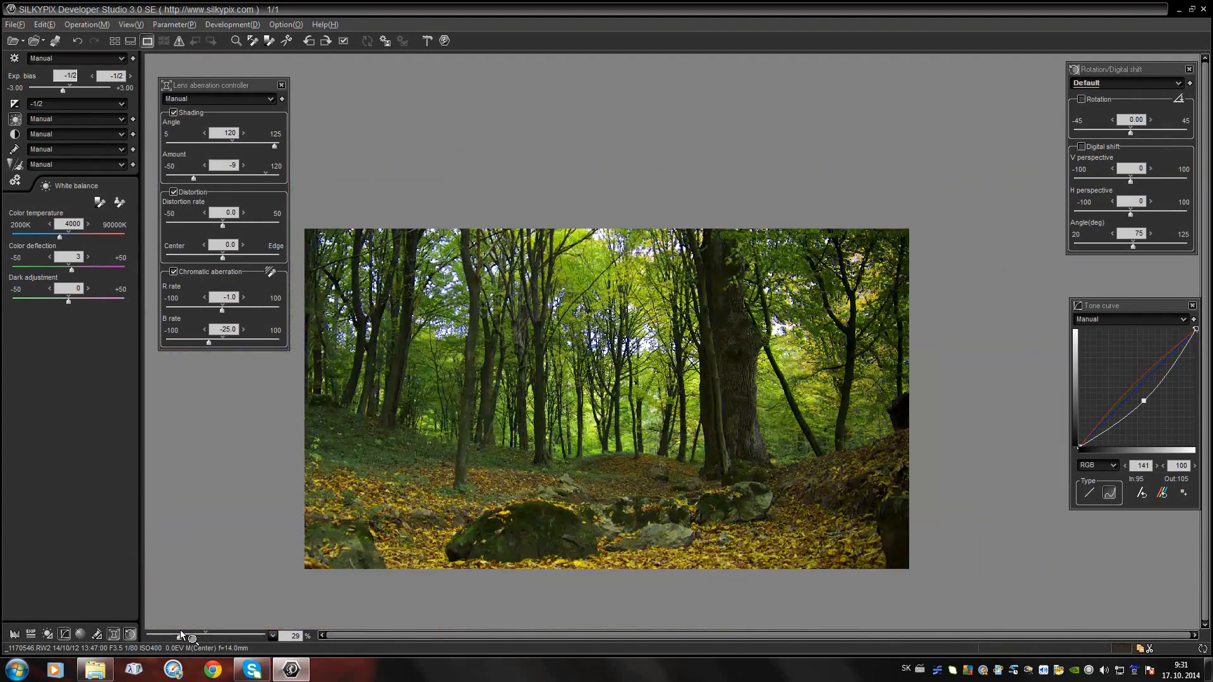
drag(527, 481, 532, 389)
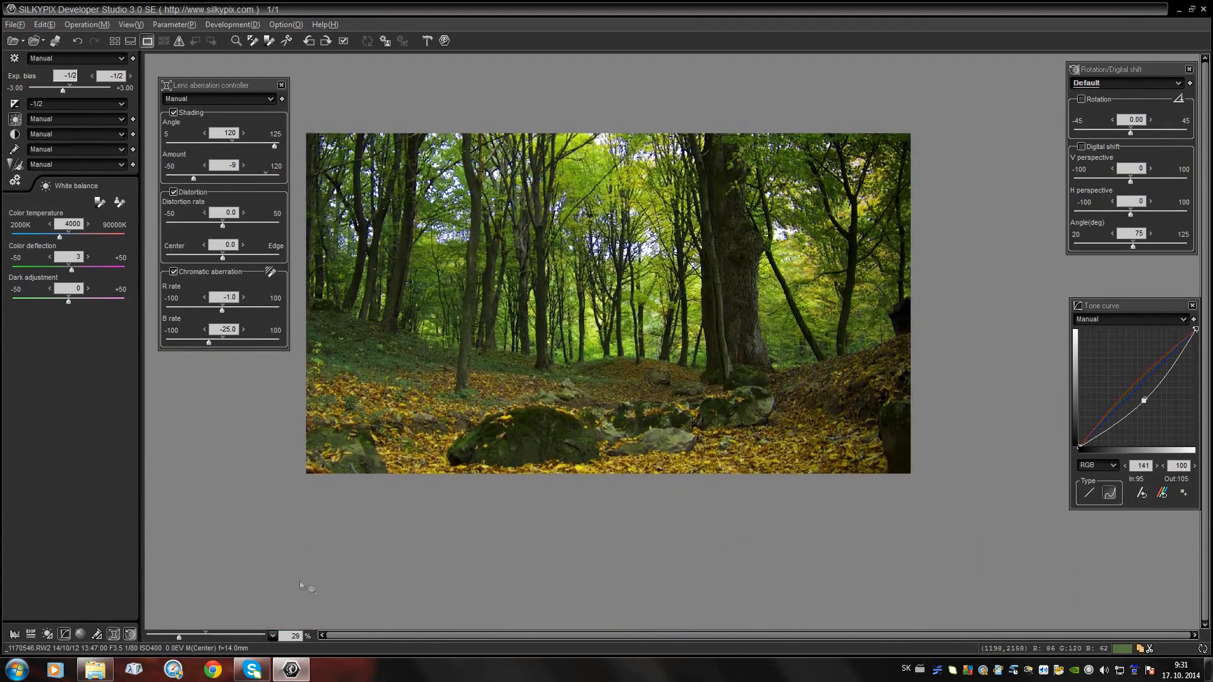
drag(179, 636, 214, 636)
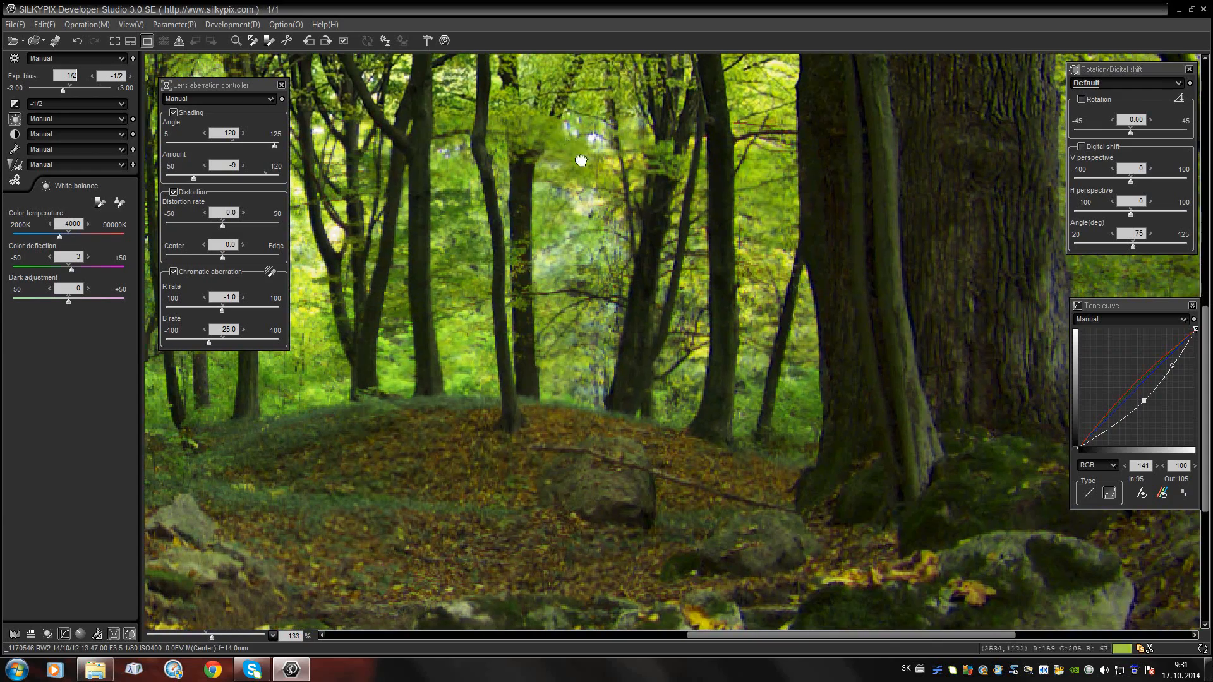
scroll(402, 407, up, 5)
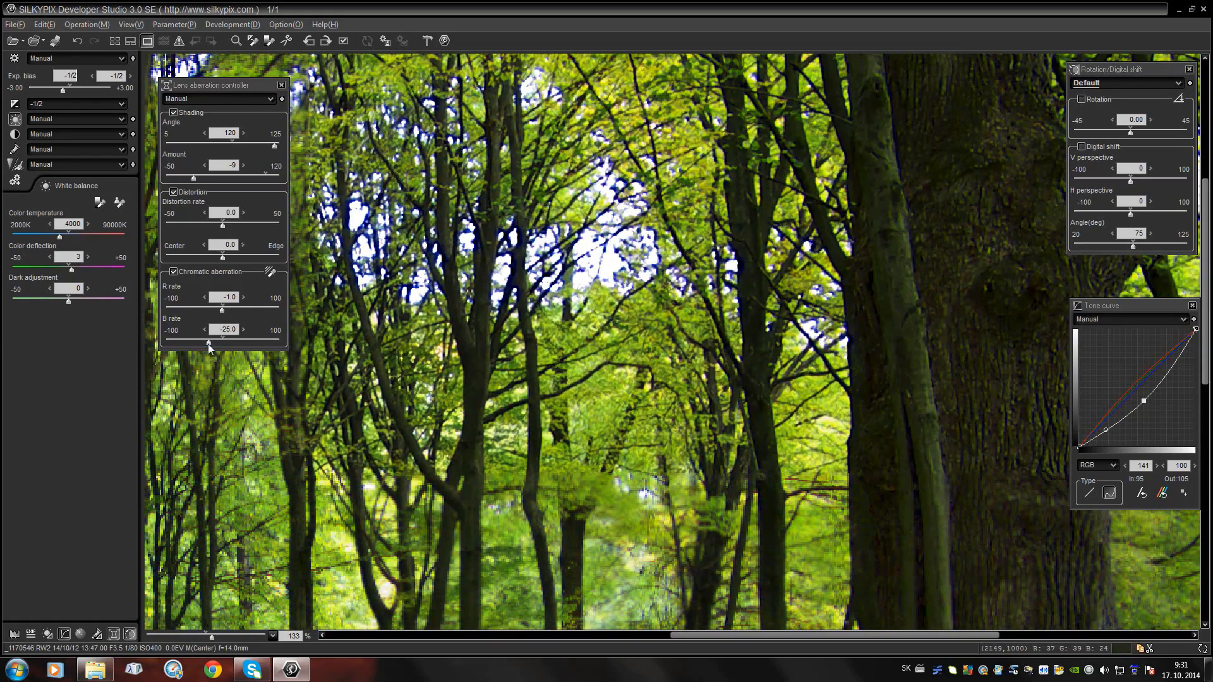
drag(209, 343, 196, 343)
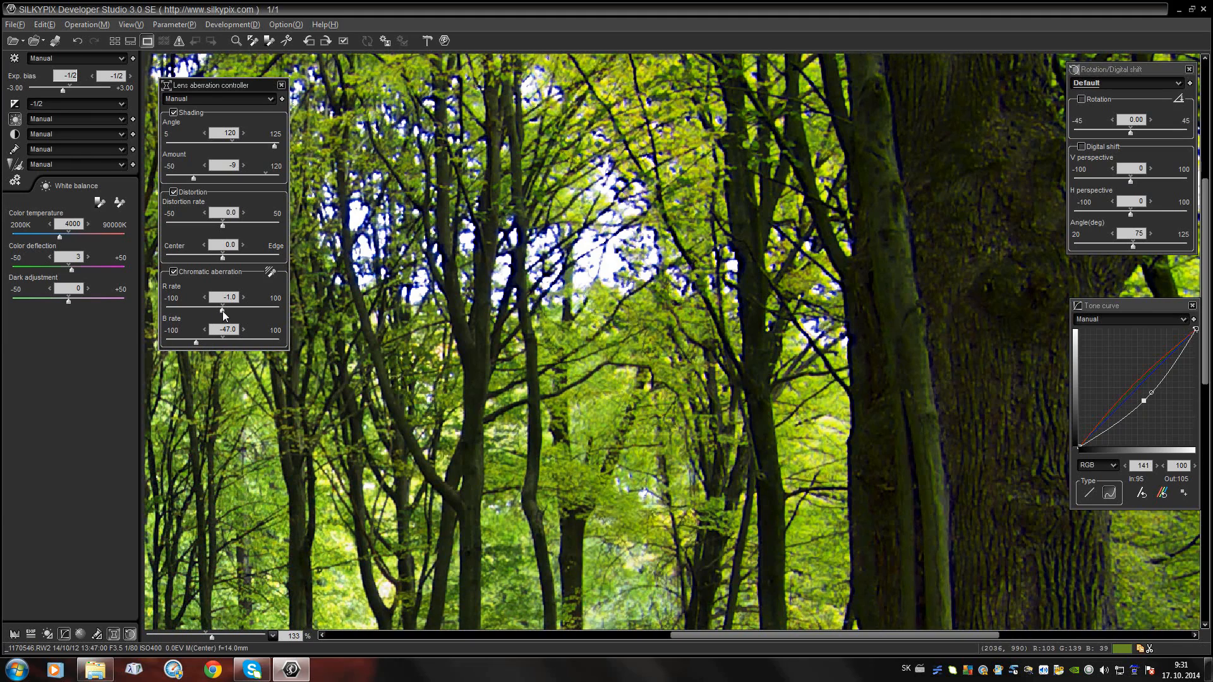
Try a chromatic aberration R rate of -66.0, and return it to 0.0.
drag(222, 311, 186, 311)
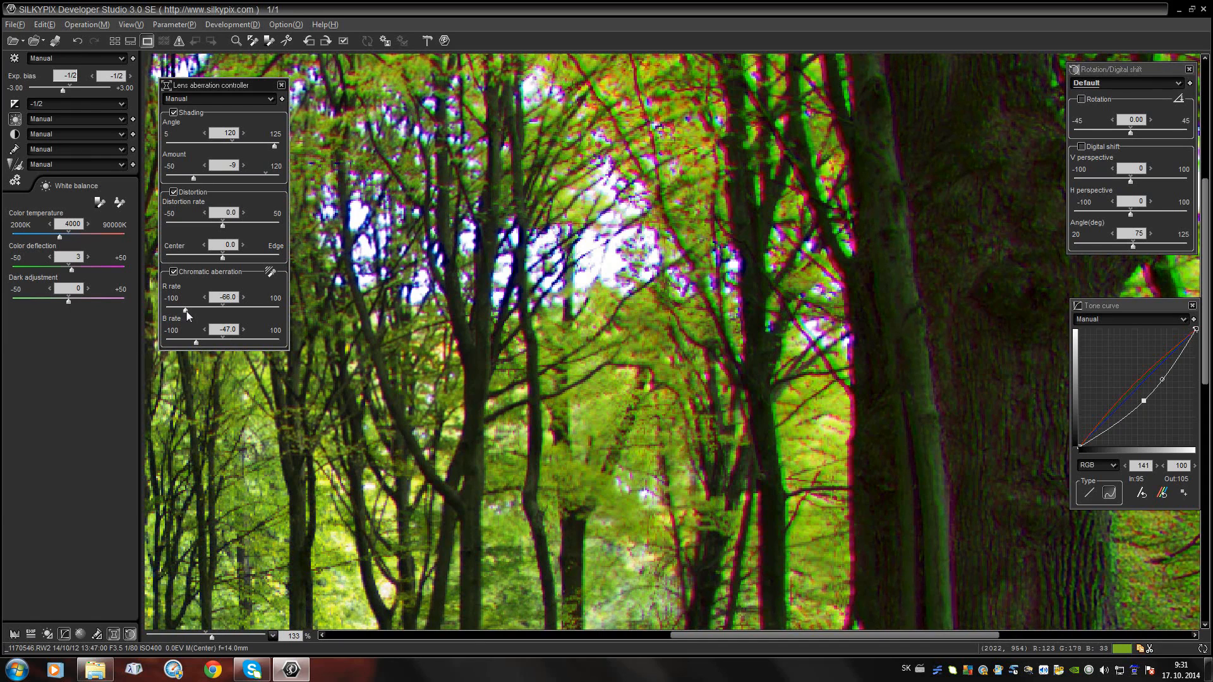
drag(187, 310, 225, 312)
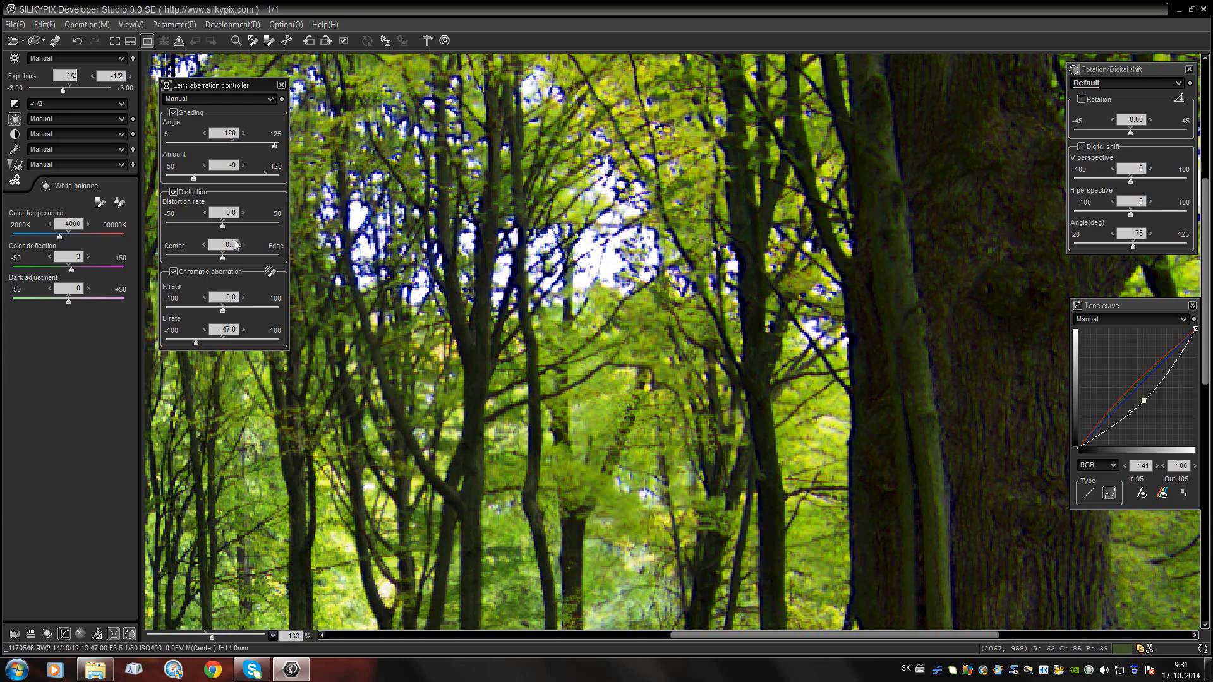
Set the chromatic aberration R rate to -9.0 while checking the branches close up, and close the Lens aberration controller.
drag(211, 636, 220, 638)
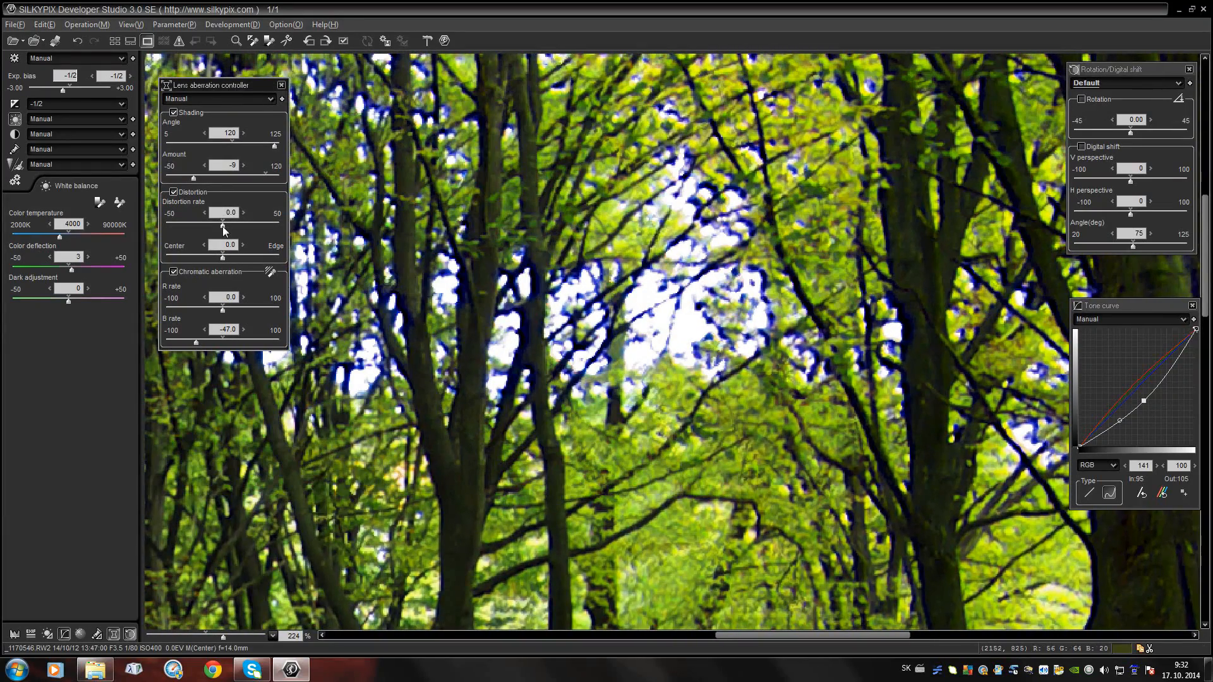
mouse_move(223, 227)
mouse_down()
mouse_move(190, 227)
mouse_move(240, 228)
mouse_move(222, 227)
mouse_up()
click(242, 213)
mouse_move(222, 312)
mouse_down()
mouse_move(256, 310)
mouse_move(168, 309)
mouse_move(218, 309)
mouse_up()
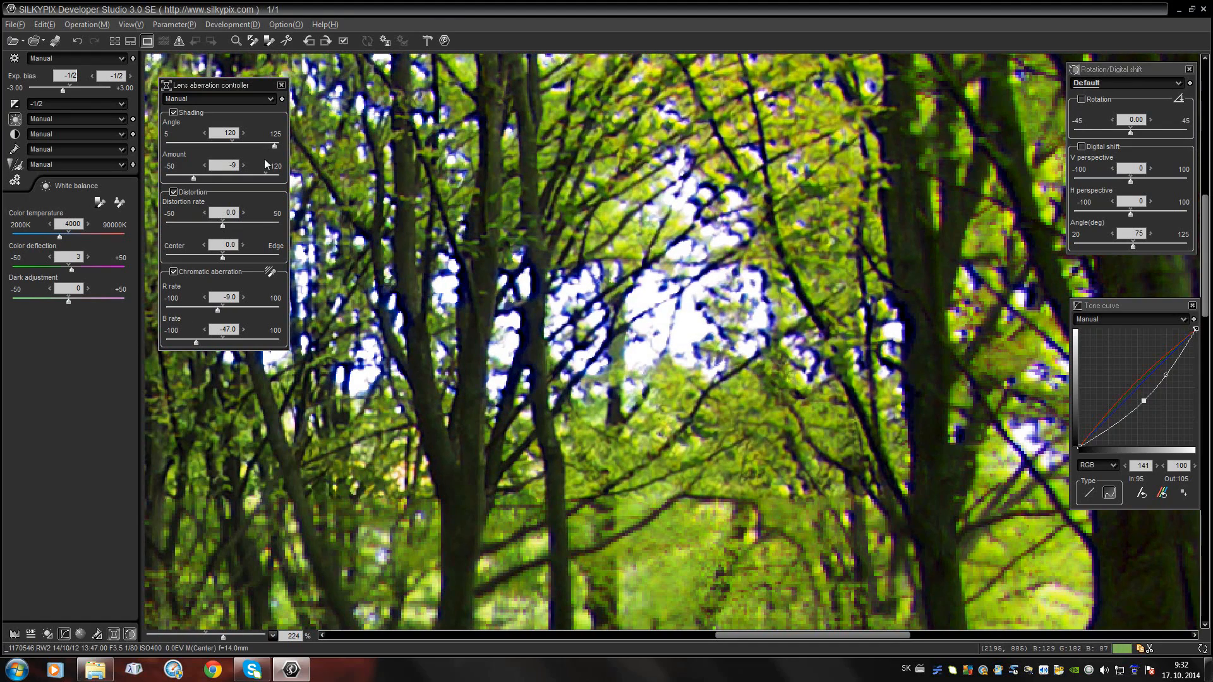
click(113, 634)
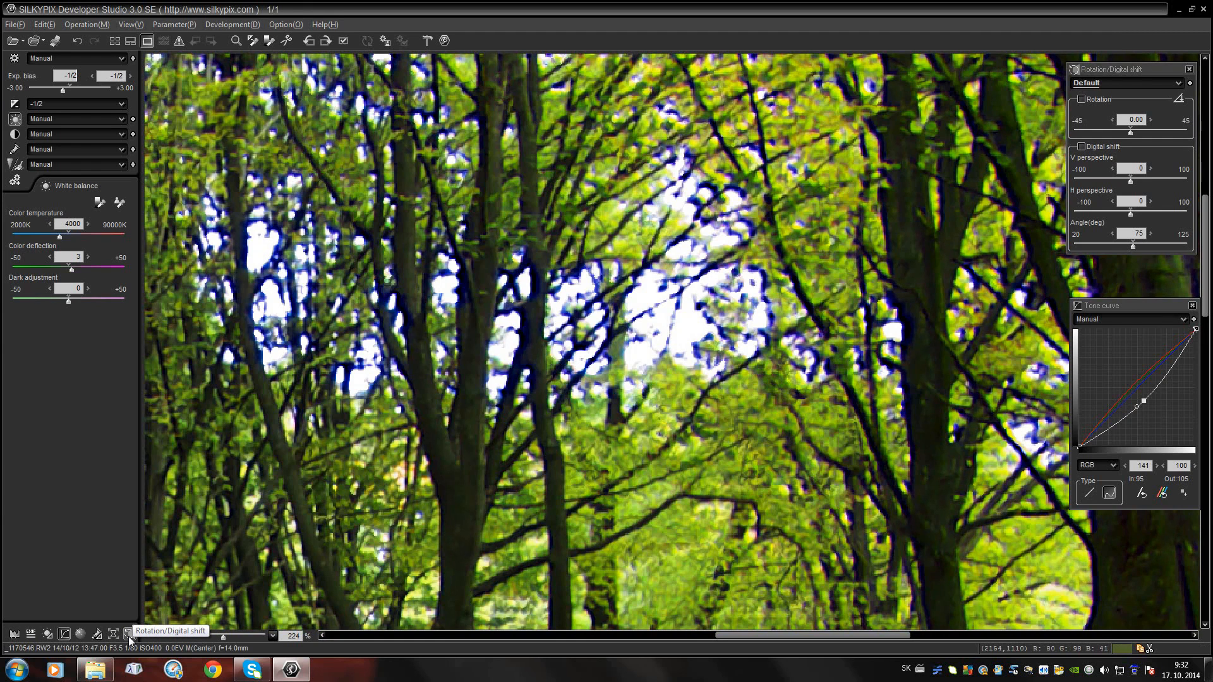
Close and reopen the Rotation/Digital shift controller, and display the trimming area with its guide grid over the photo.
click(129, 636)
click(132, 636)
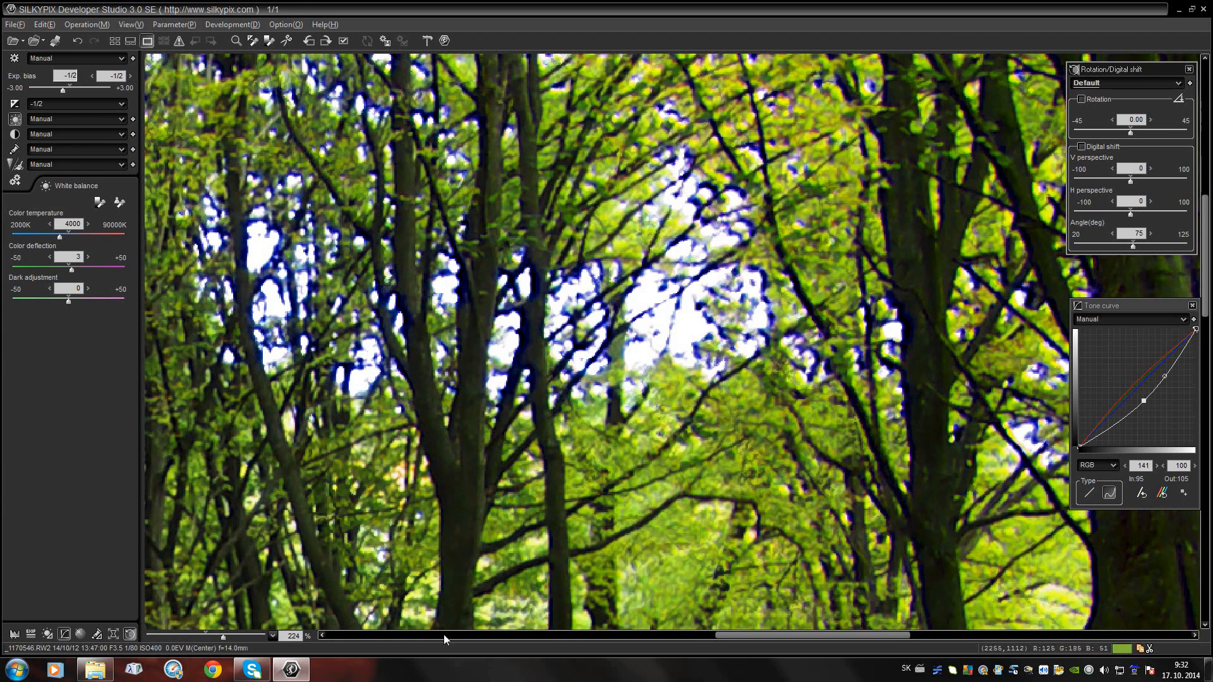
drag(218, 638, 183, 642)
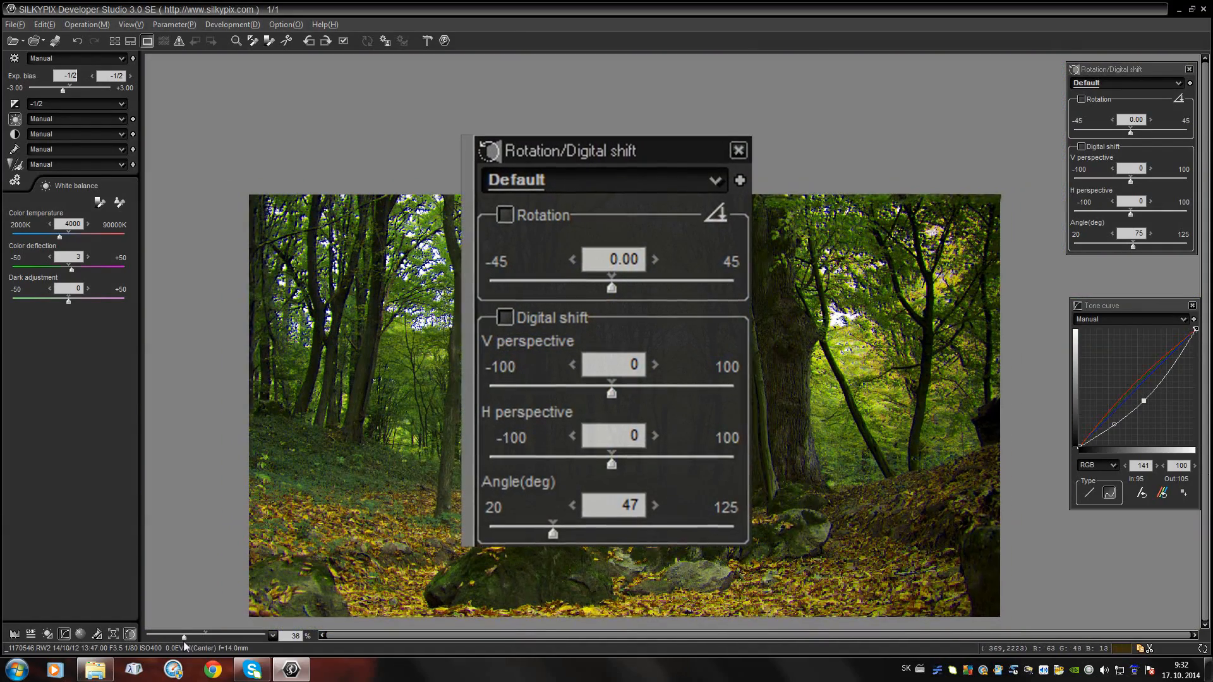
drag(683, 436, 661, 349)
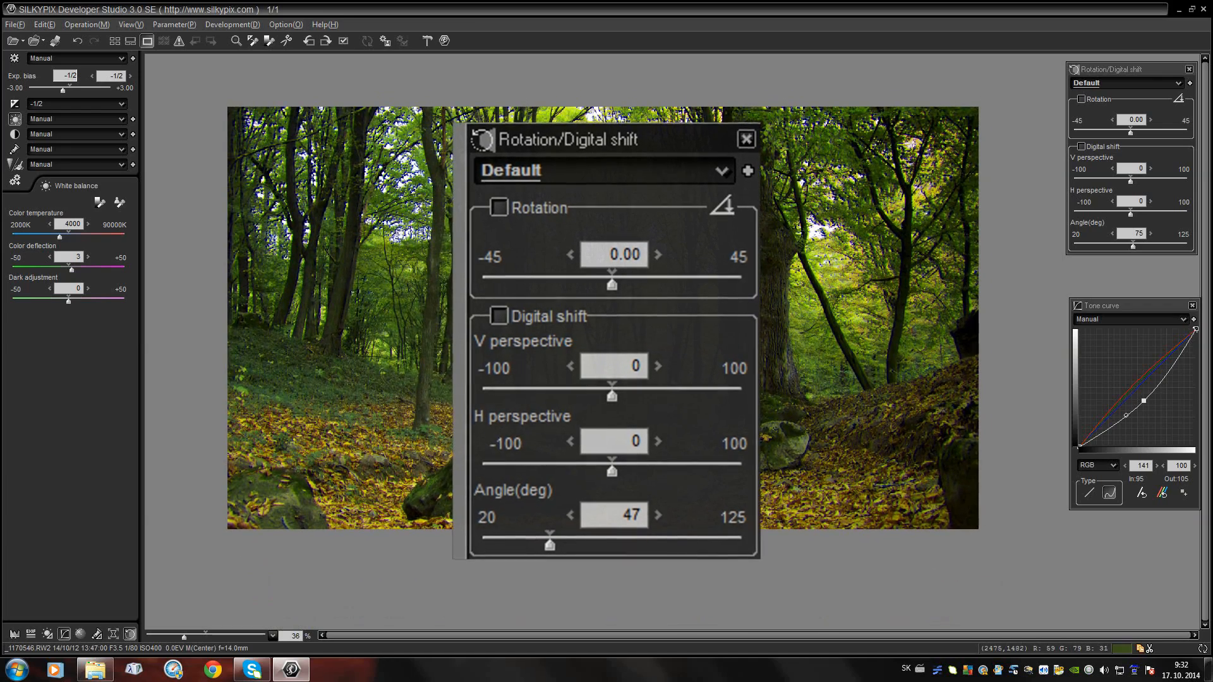
click(287, 41)
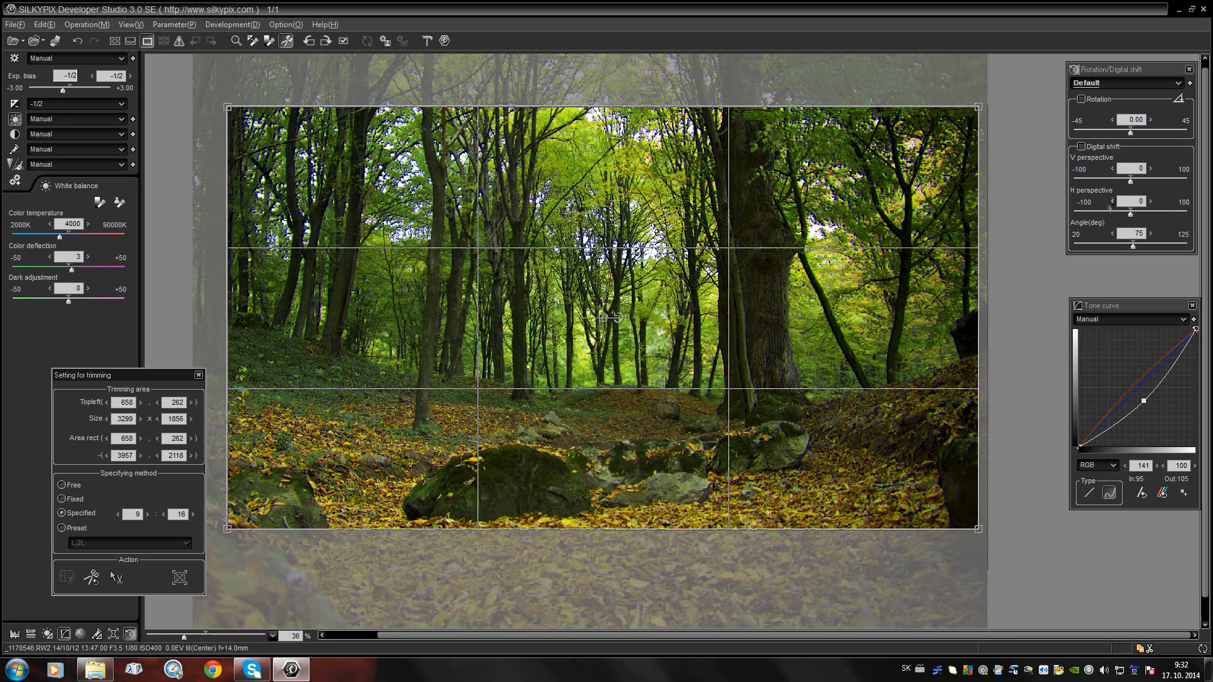
Rotate the photo by -1.10 degrees to straighten it against the trimming grid.
click(1112, 120)
click(1112, 119)
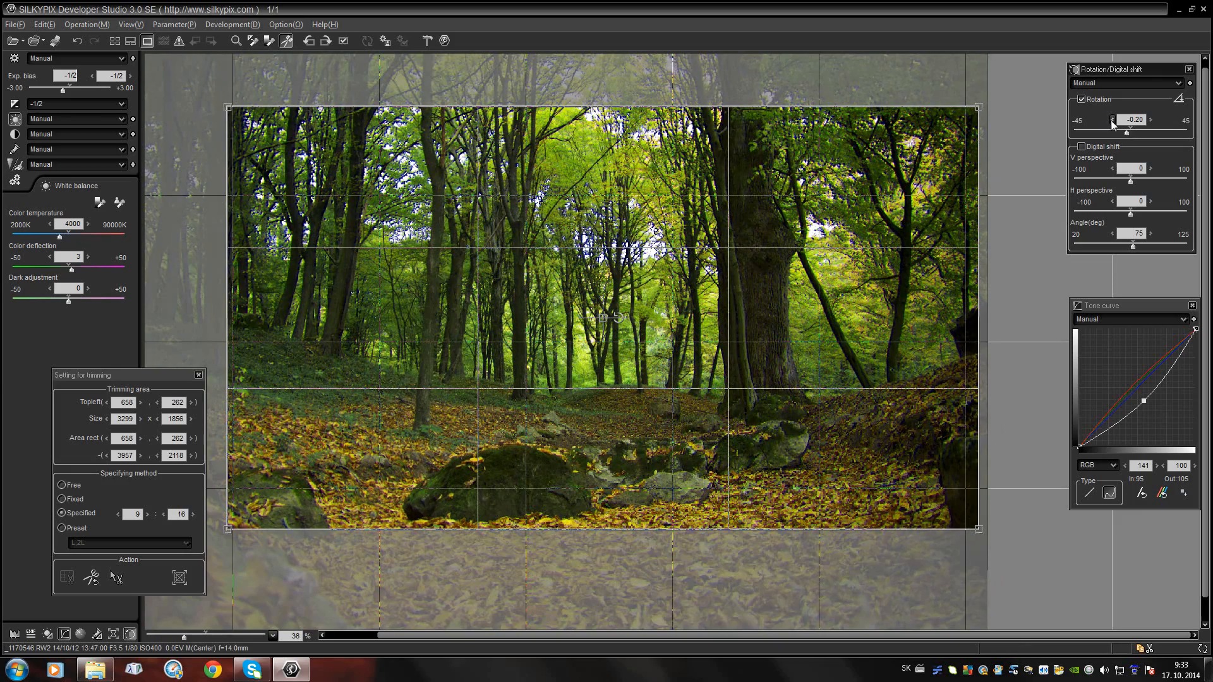
click(1113, 121)
click(1113, 121)
click(1113, 121)
click(1112, 120)
click(1112, 121)
click(1113, 121)
click(1112, 121)
click(1113, 121)
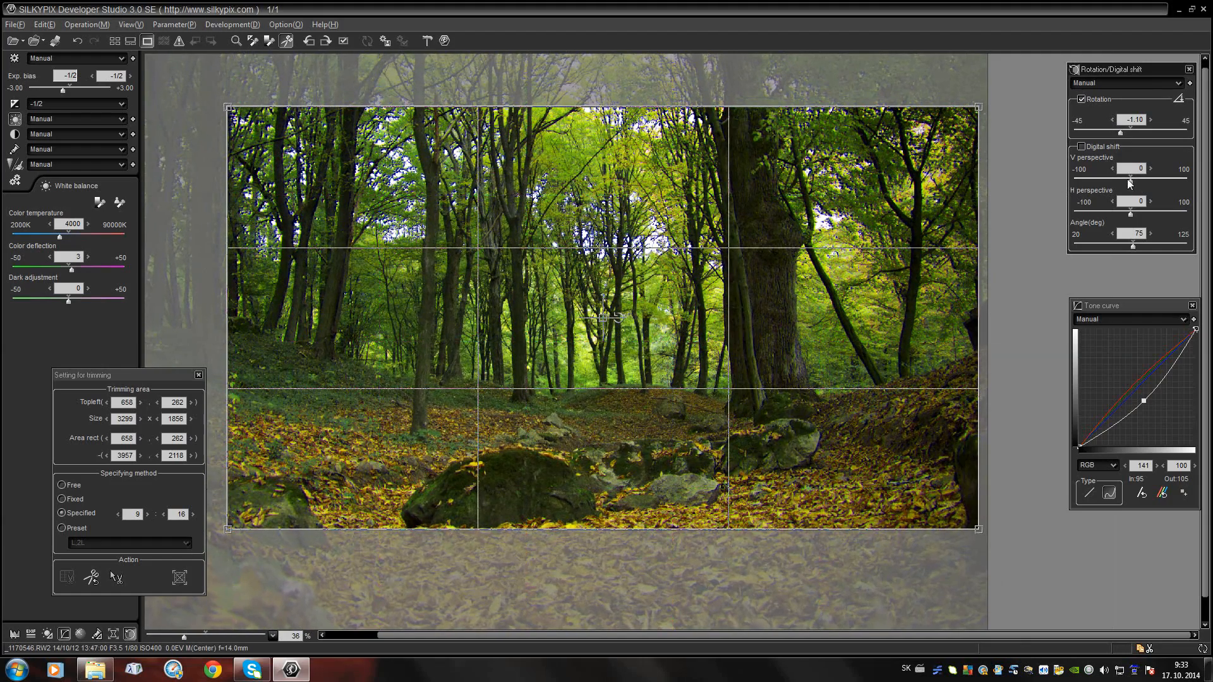
Try the digital shift with a V perspective of -100 and of 100, and return it to 0.
drag(1131, 184, 1064, 189)
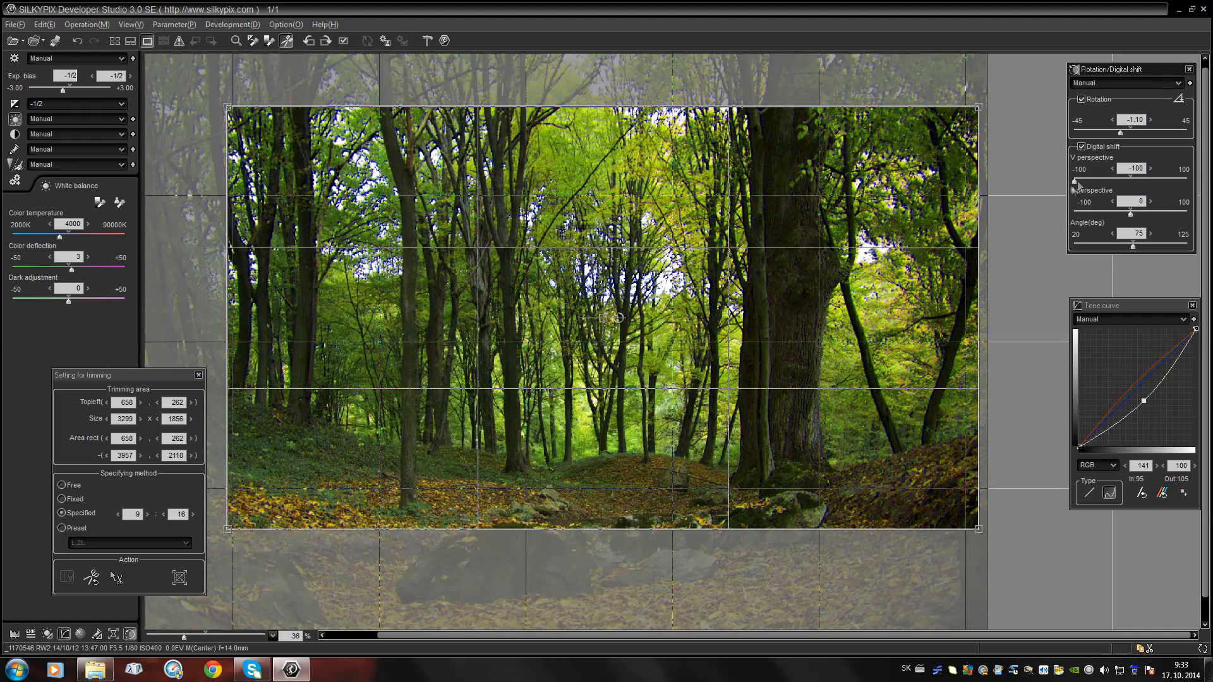
drag(1078, 184, 1200, 193)
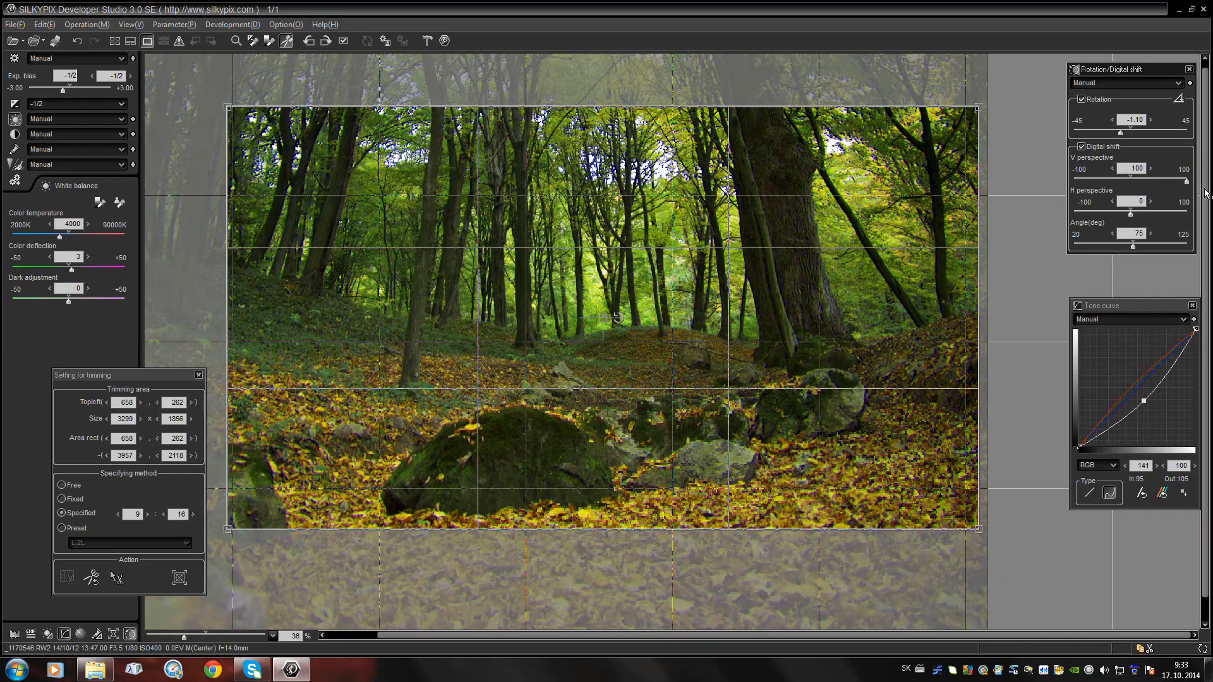
drag(1205, 189, 1132, 218)
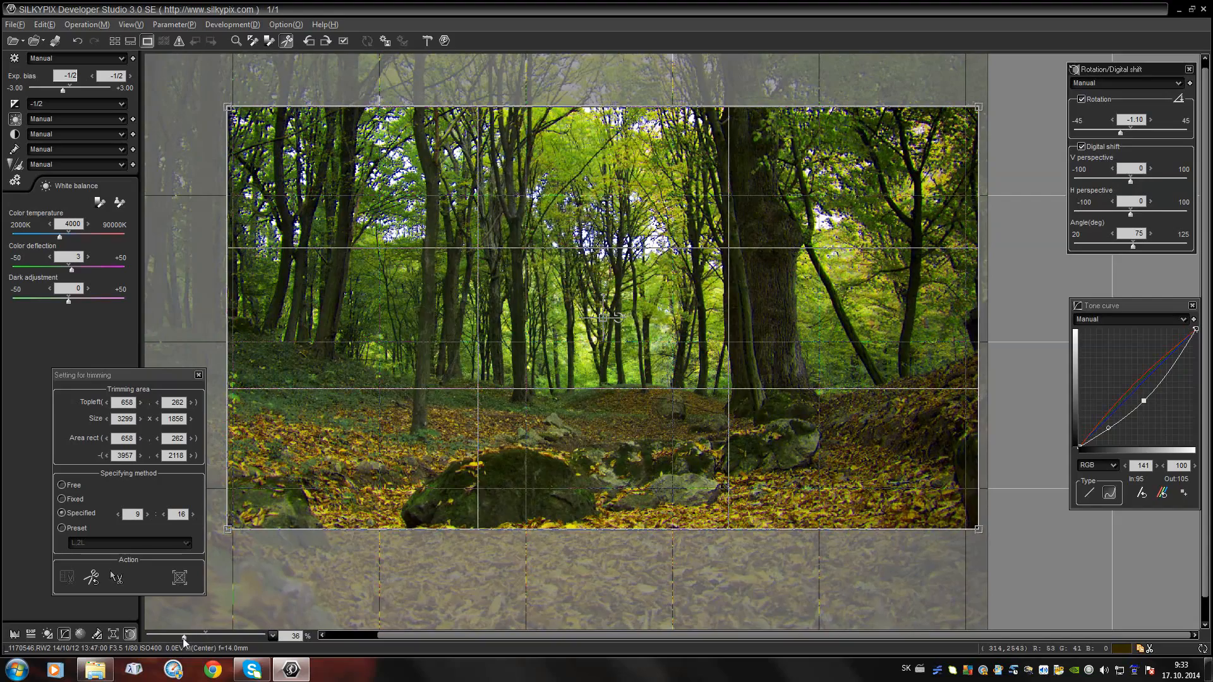
Try the digital shift with an H perspective of -100, and return it to 0.
drag(184, 638, 172, 638)
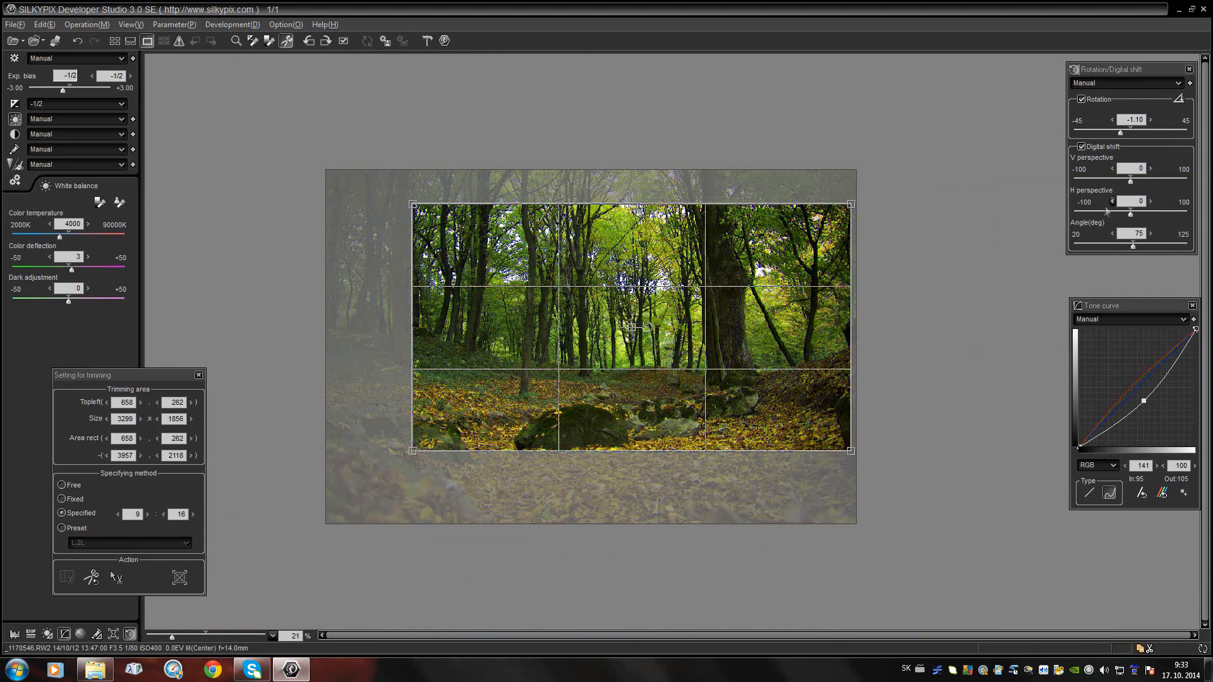
drag(1131, 214, 1194, 213)
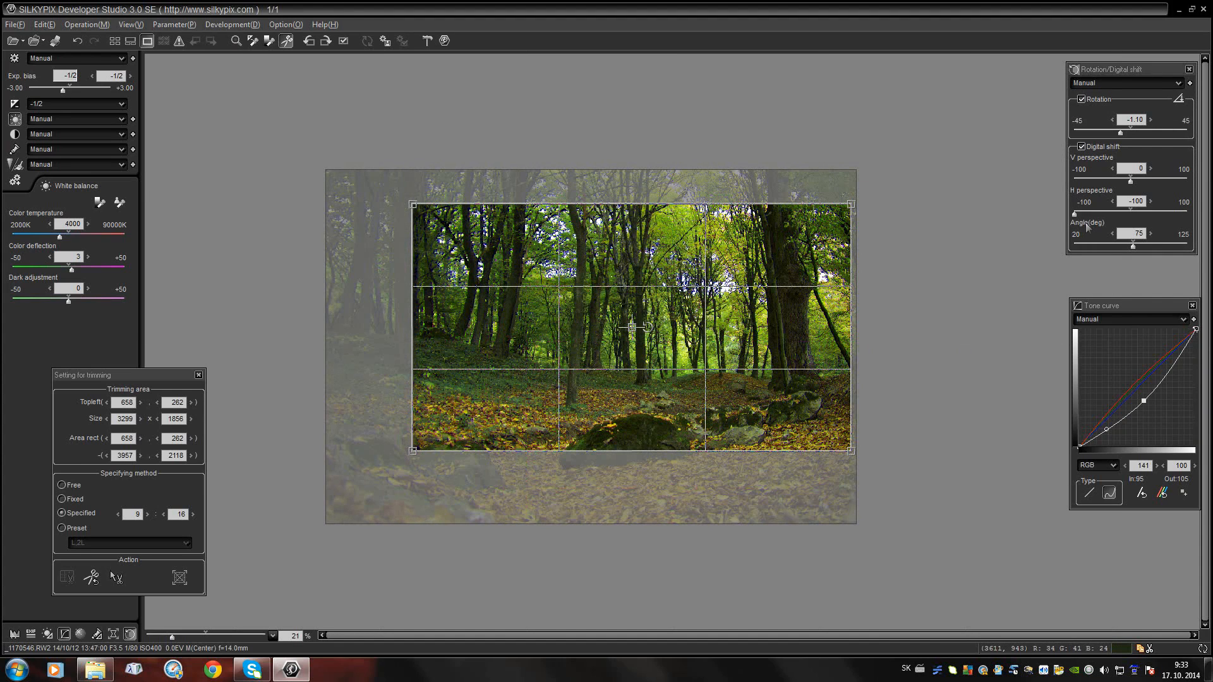
drag(1076, 214, 1130, 218)
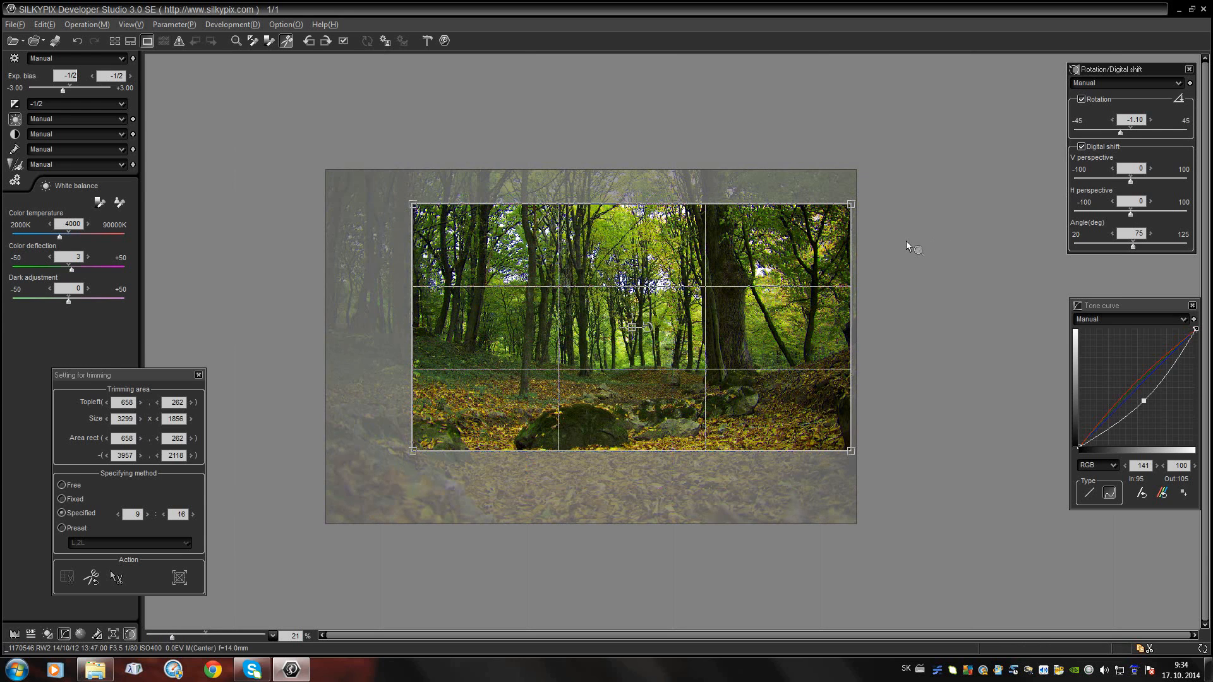
Leave the trimming mode and enlarge the cropped photo to 44 % in the preview.
click(286, 41)
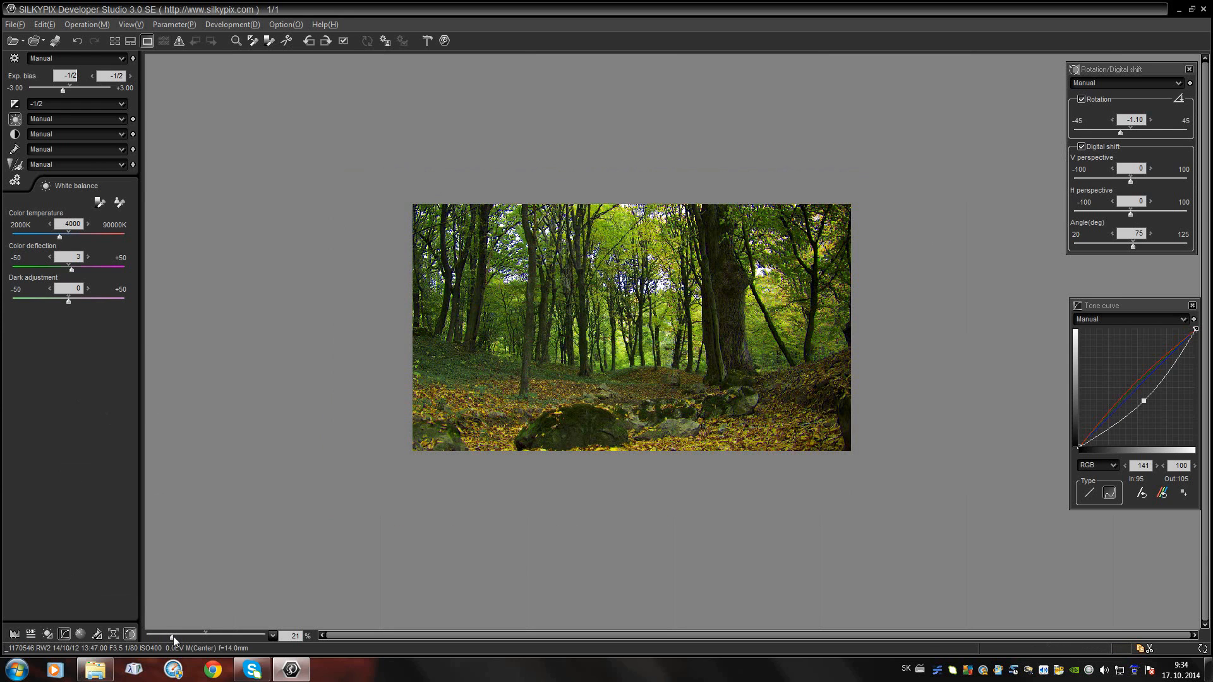
drag(173, 636, 188, 635)
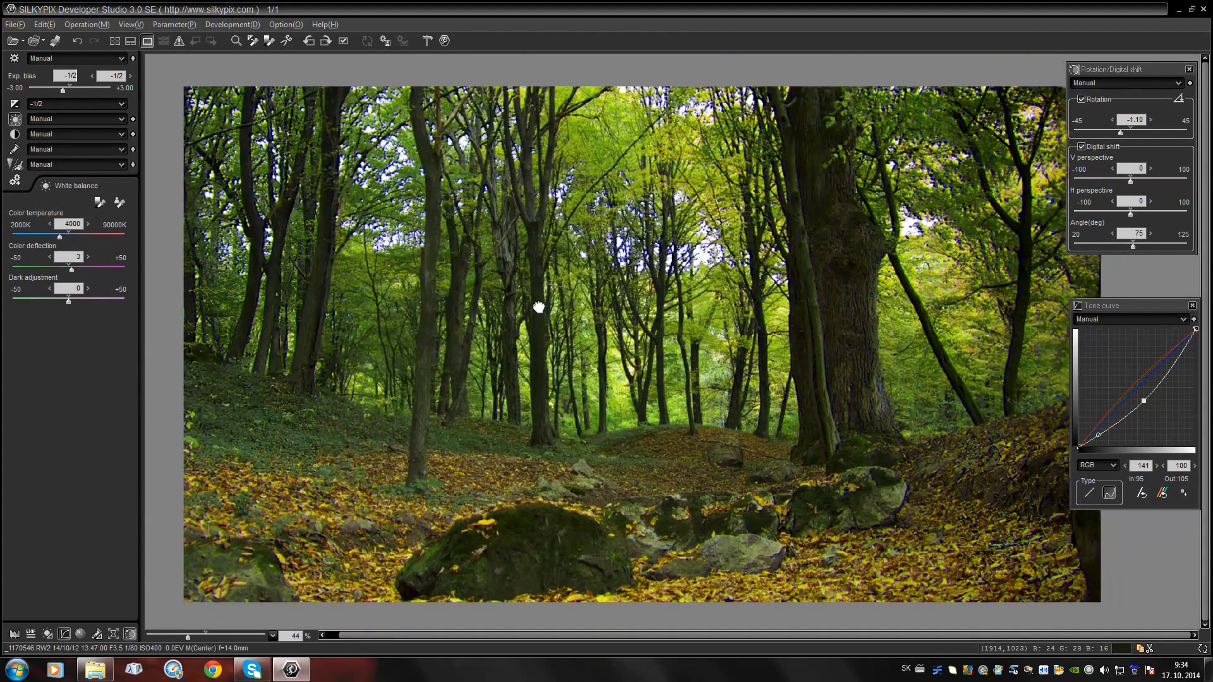
drag(539, 308, 510, 278)
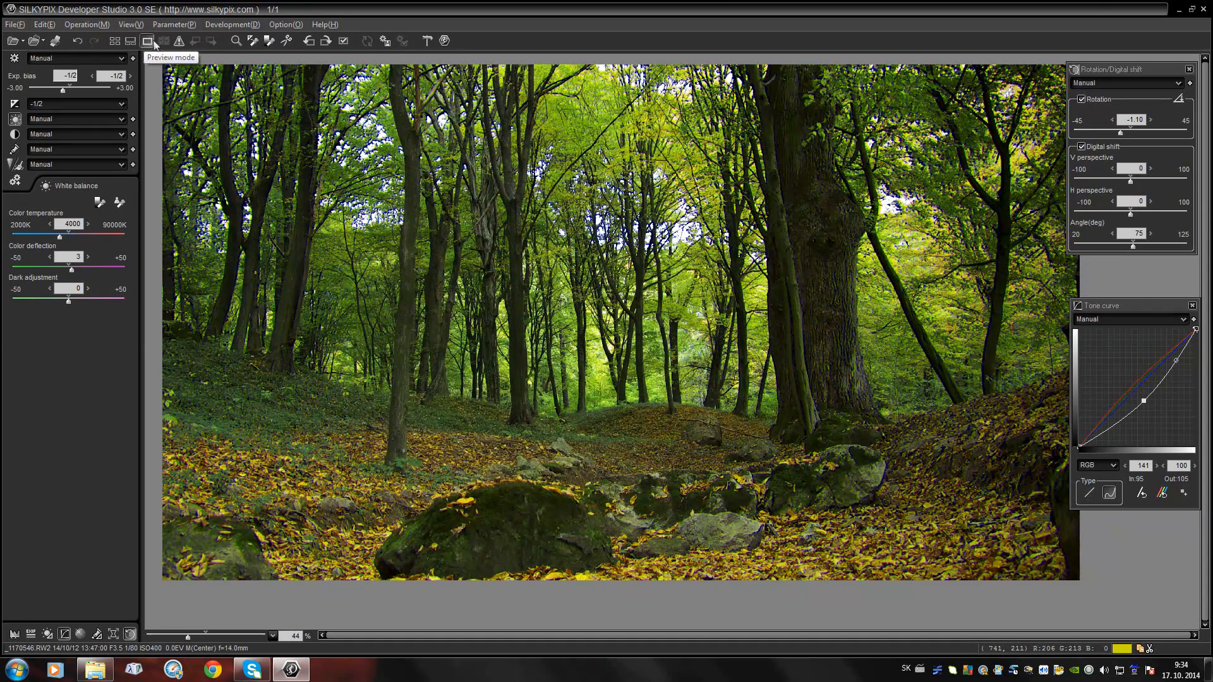
Check the photo with the highlight warning, the shadow warning and both combined, and disable the warnings.
click(178, 41)
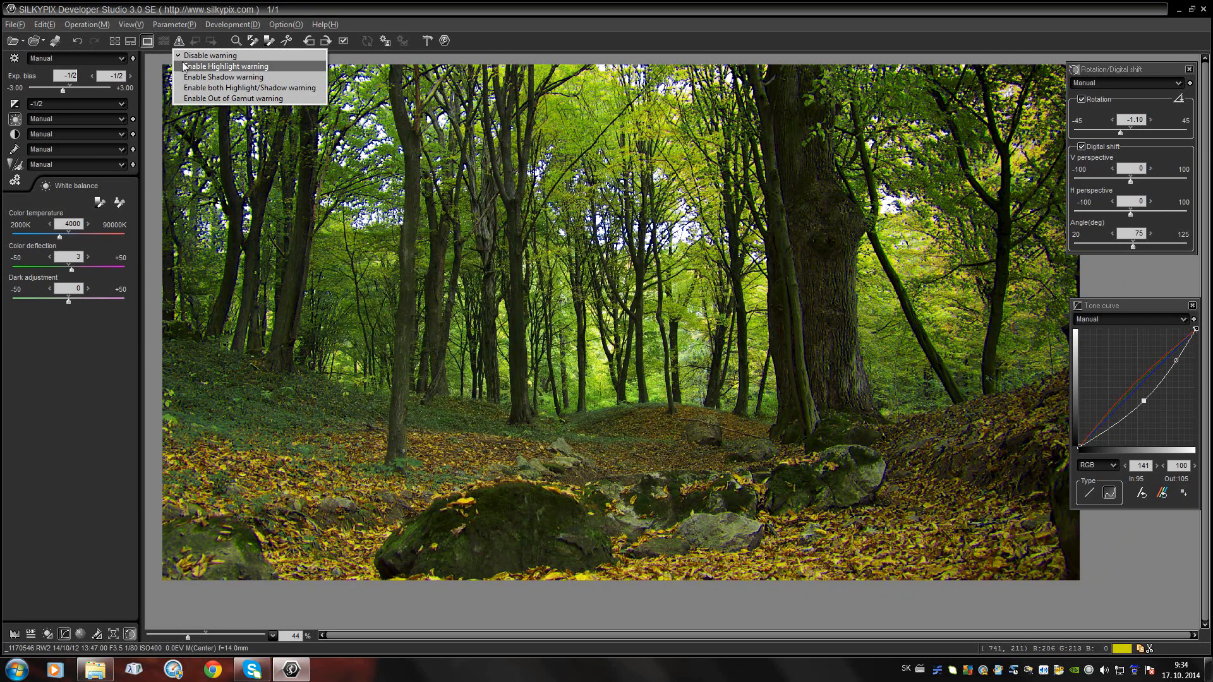
click(183, 67)
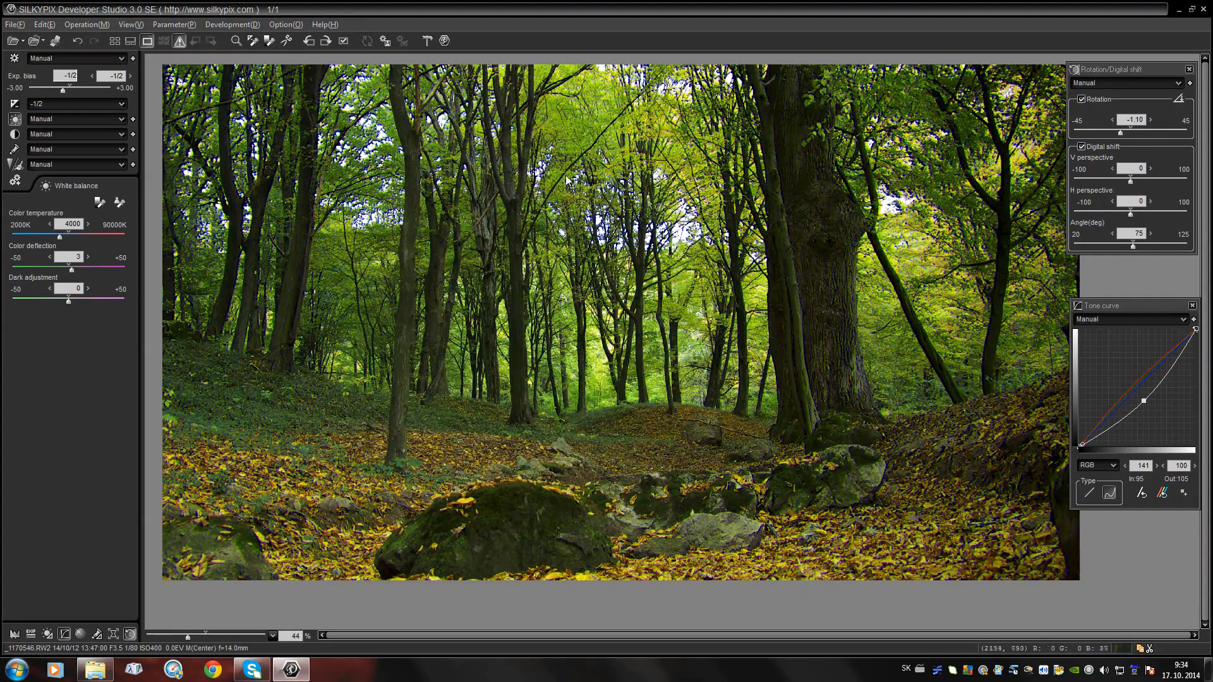
click(179, 42)
click(190, 77)
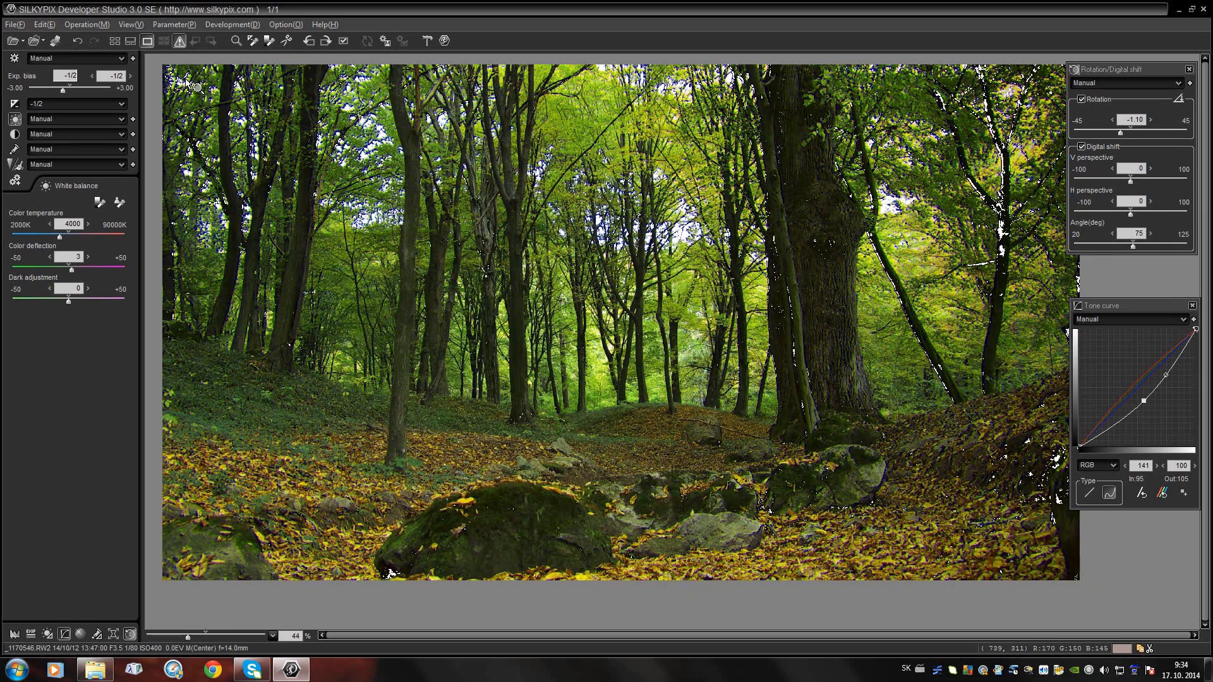
click(177, 41)
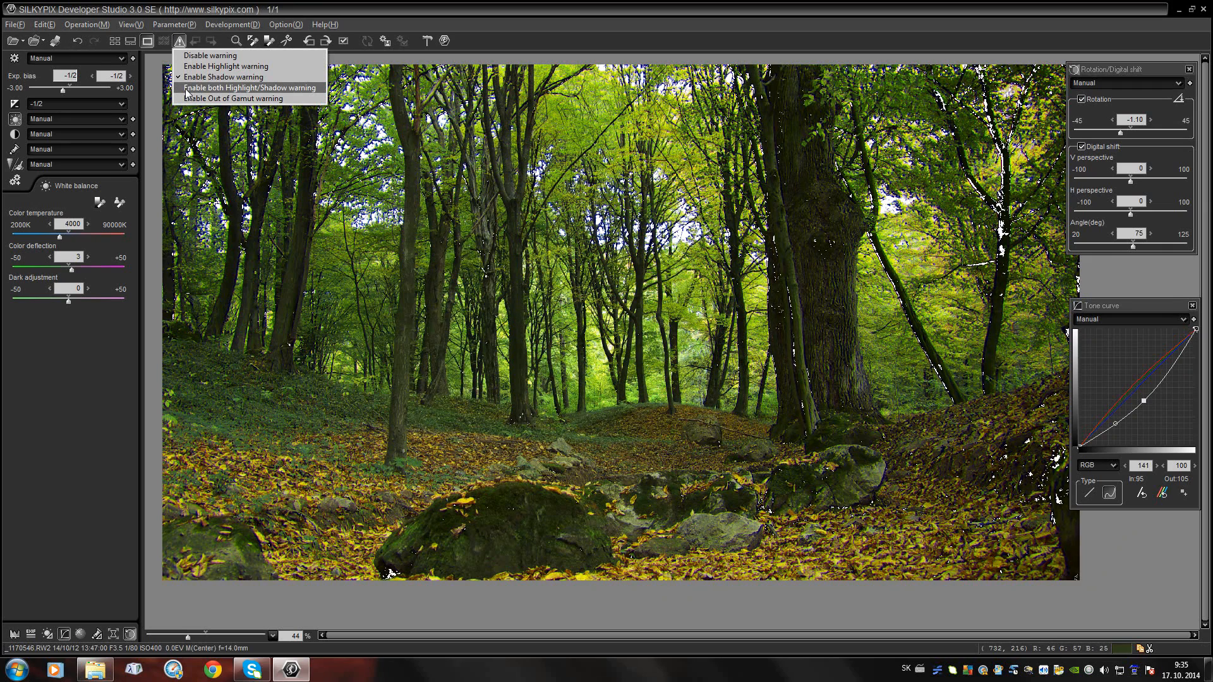
click(186, 89)
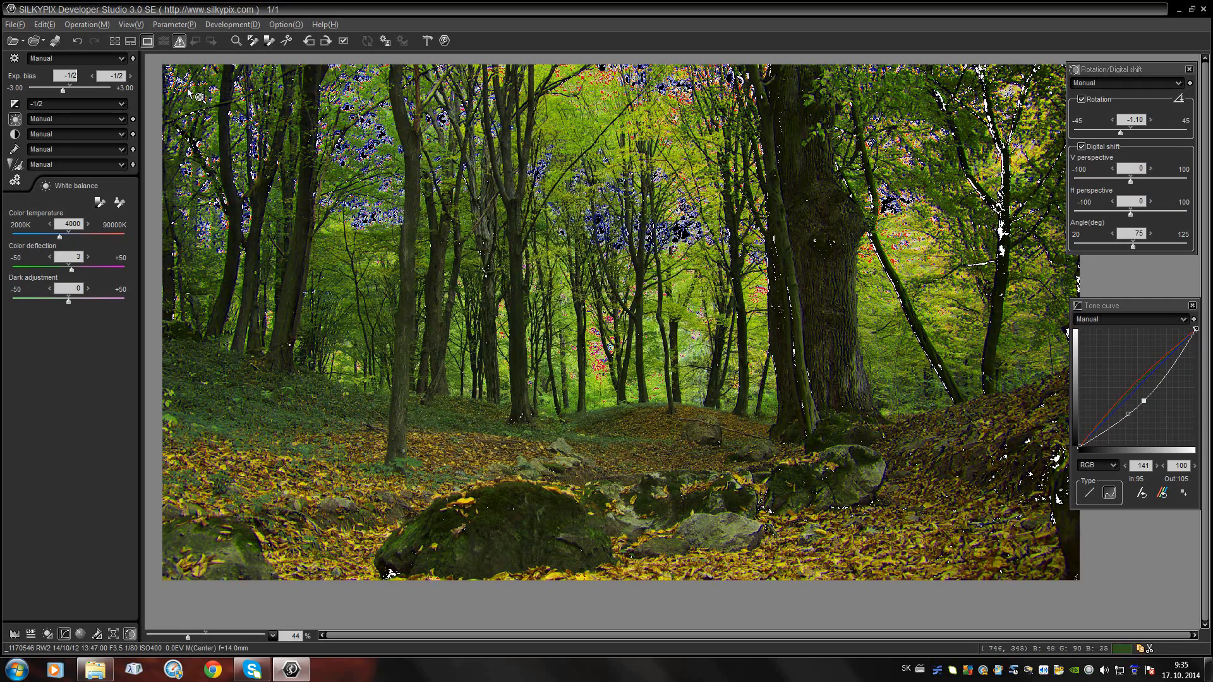
click(177, 42)
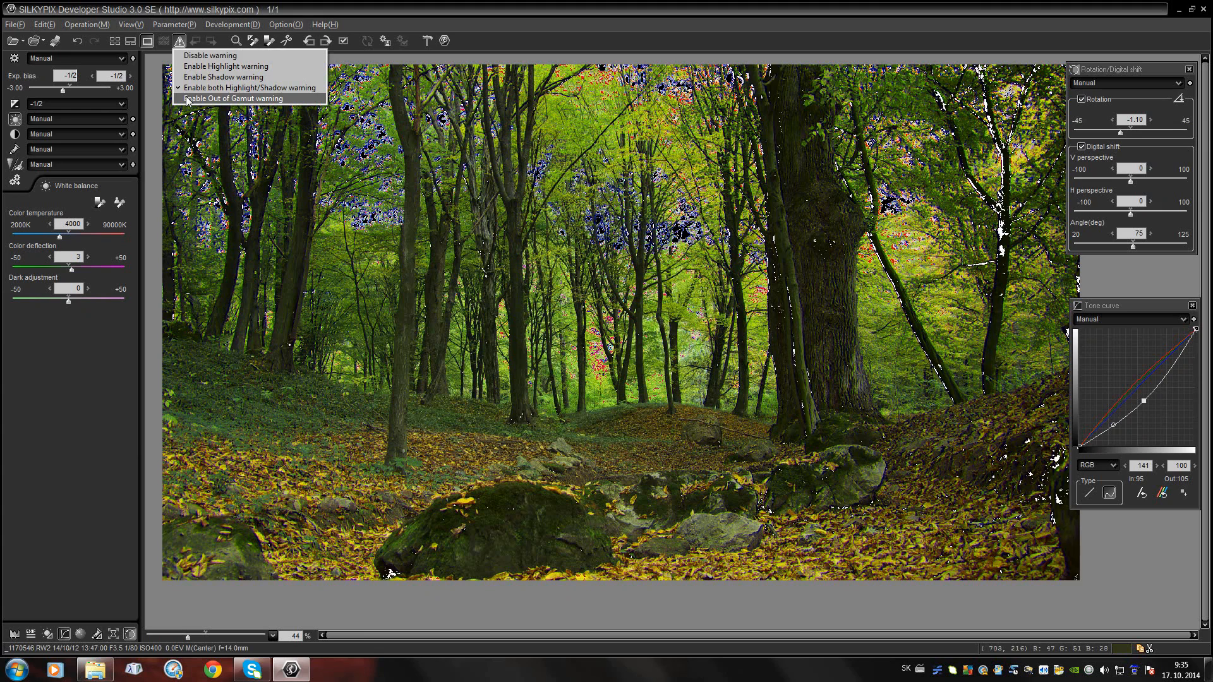
click(188, 53)
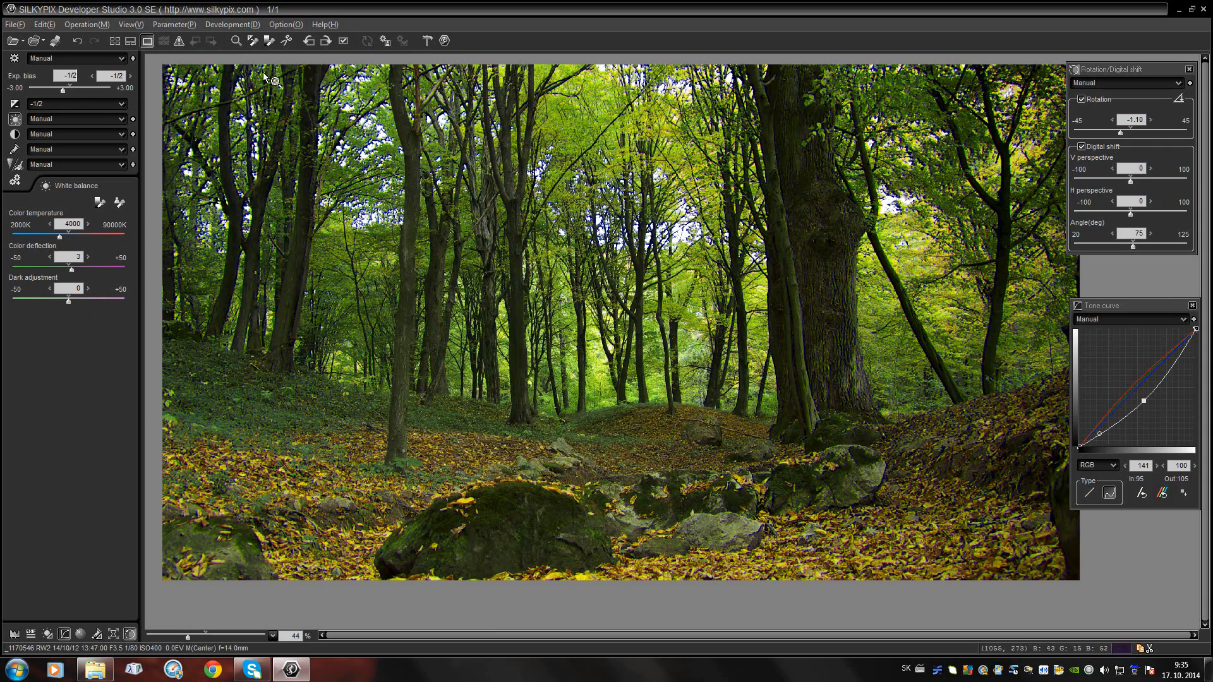
Set the white balance color temperature to 3450 with the whole photo in view.
drag(186, 635, 181, 637)
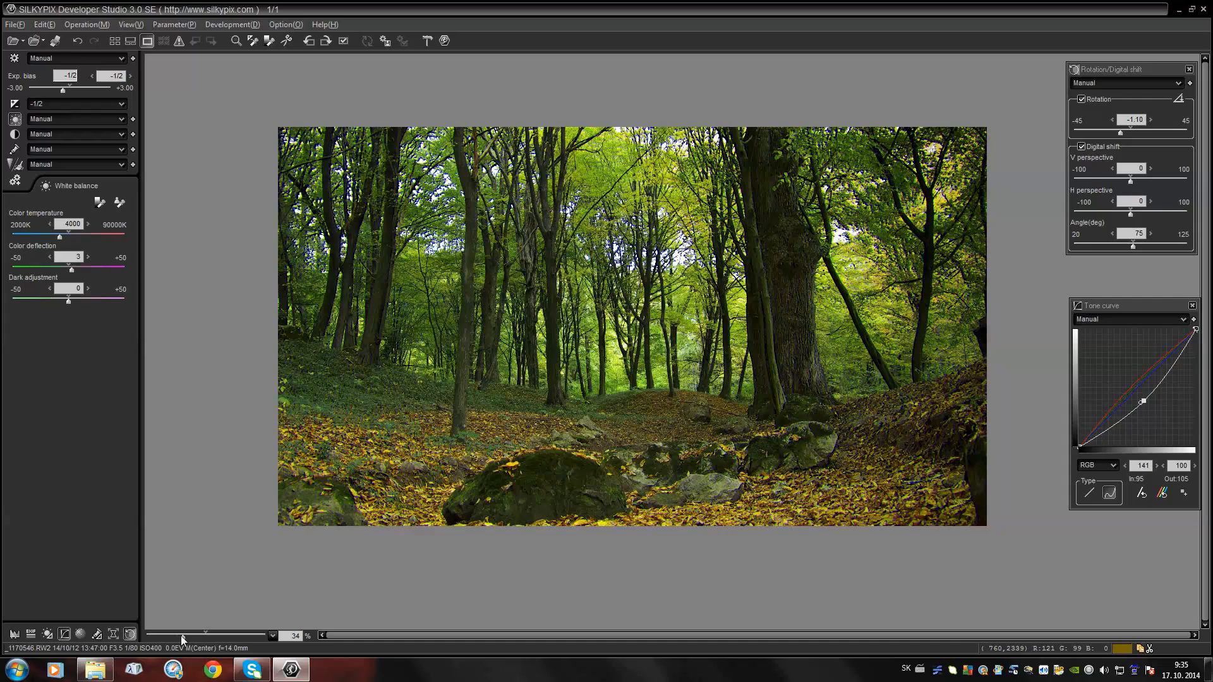
drag(570, 380, 548, 374)
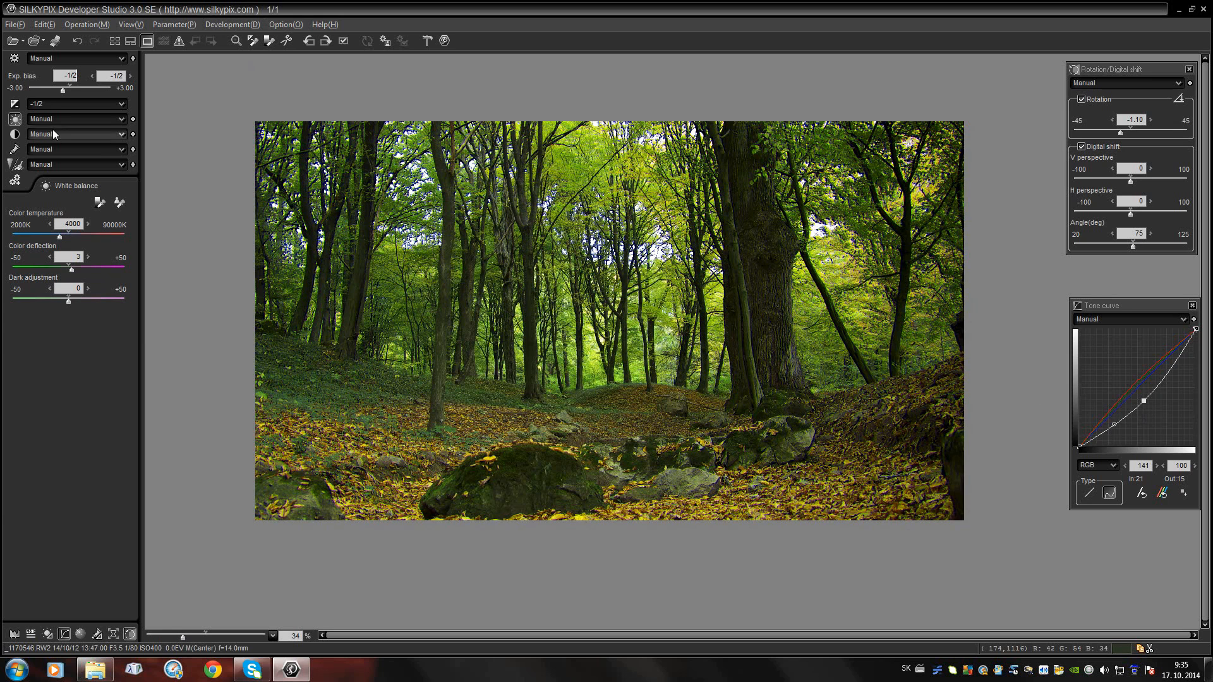
click(53, 235)
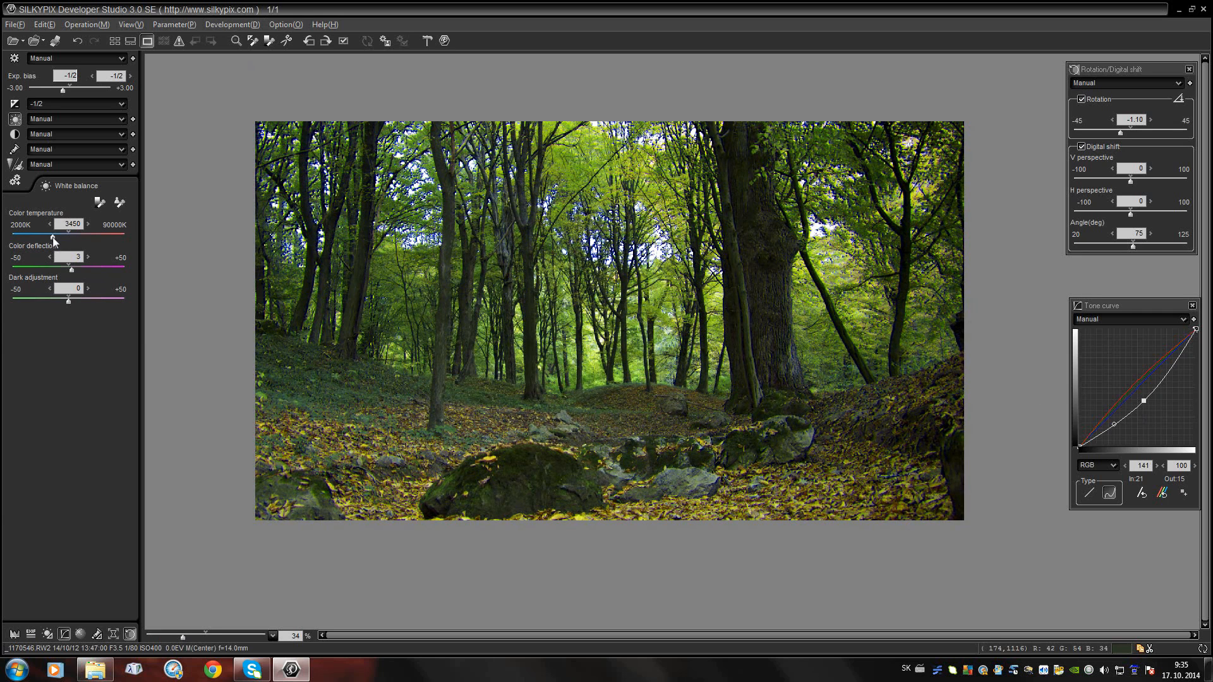
Raise the white balance color temperature to 5400 for a warmer look.
drag(54, 239, 78, 238)
click(49, 224)
click(49, 224)
click(49, 225)
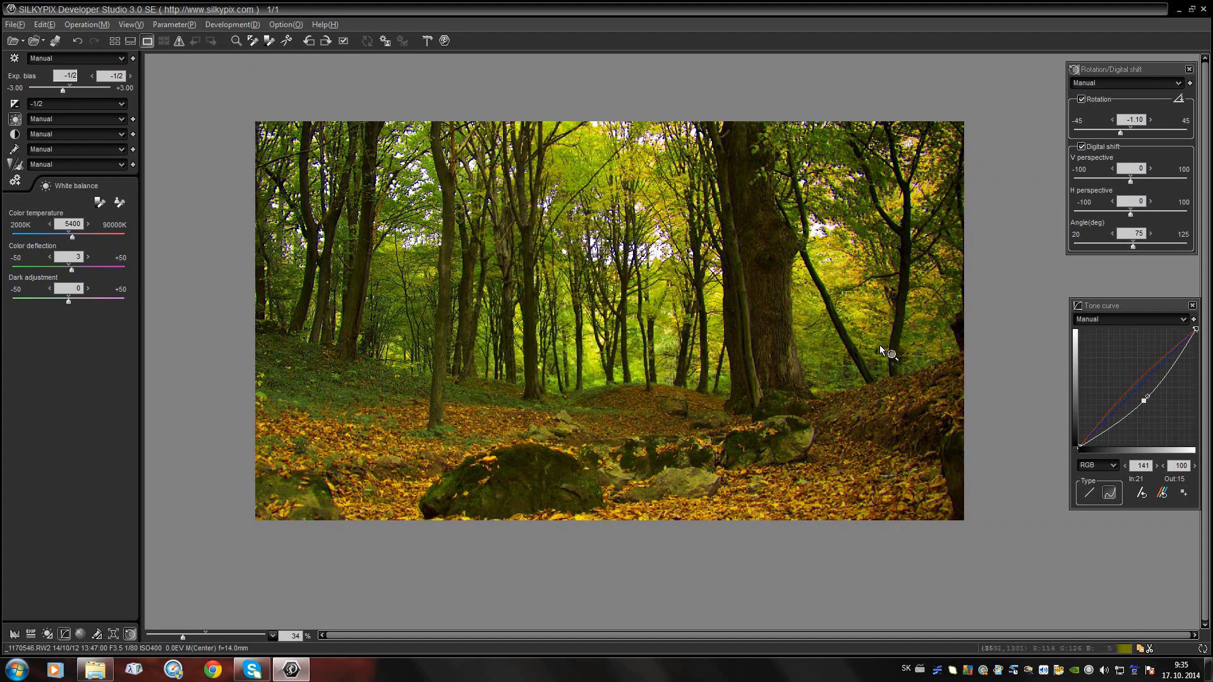
Lower the RGB tone curve's middle point to 154 and 87, and set the white balance color temperature to 4800.
drag(1146, 401, 1151, 408)
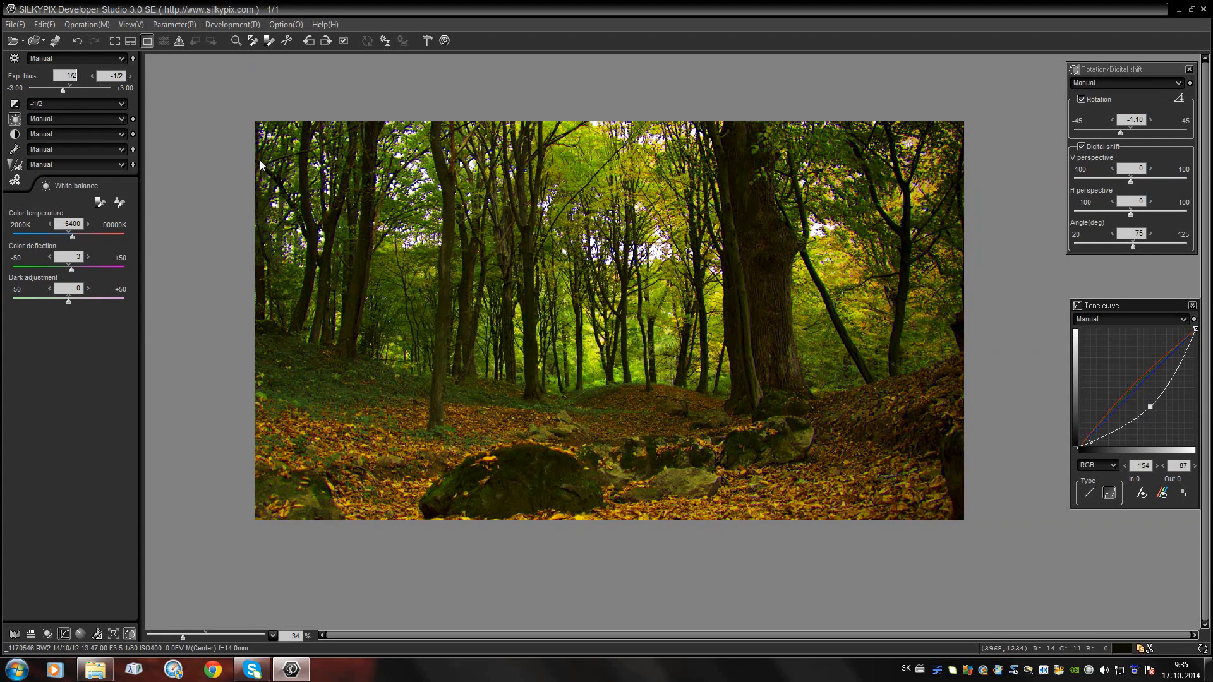
drag(71, 237, 66, 235)
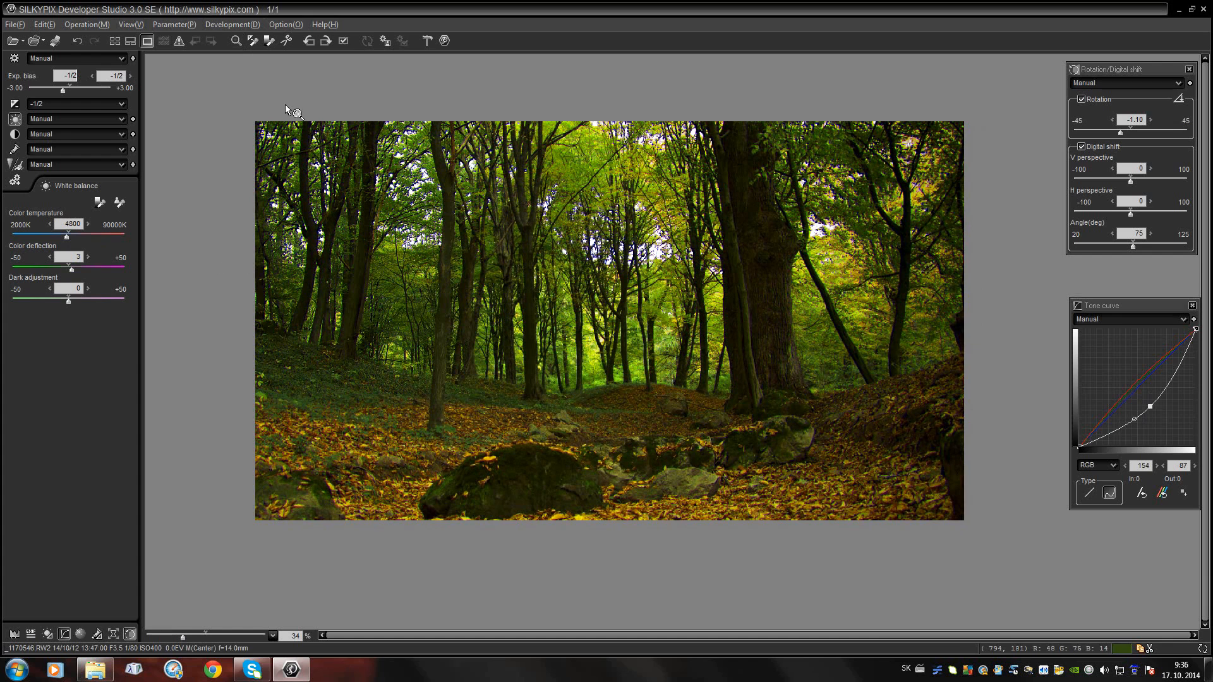
Develop the photo and save it as the TIFF file _1170546.tif in the "new (" folder inside 10-2014 on drive D.
click(225, 25)
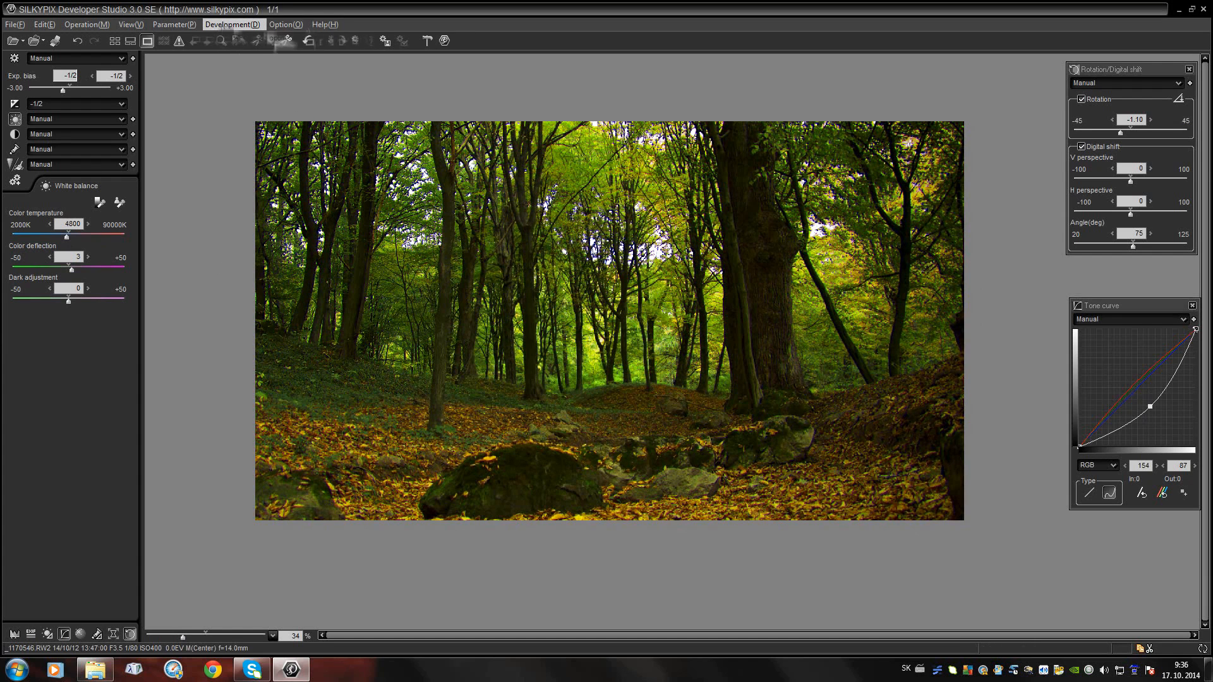
click(235, 38)
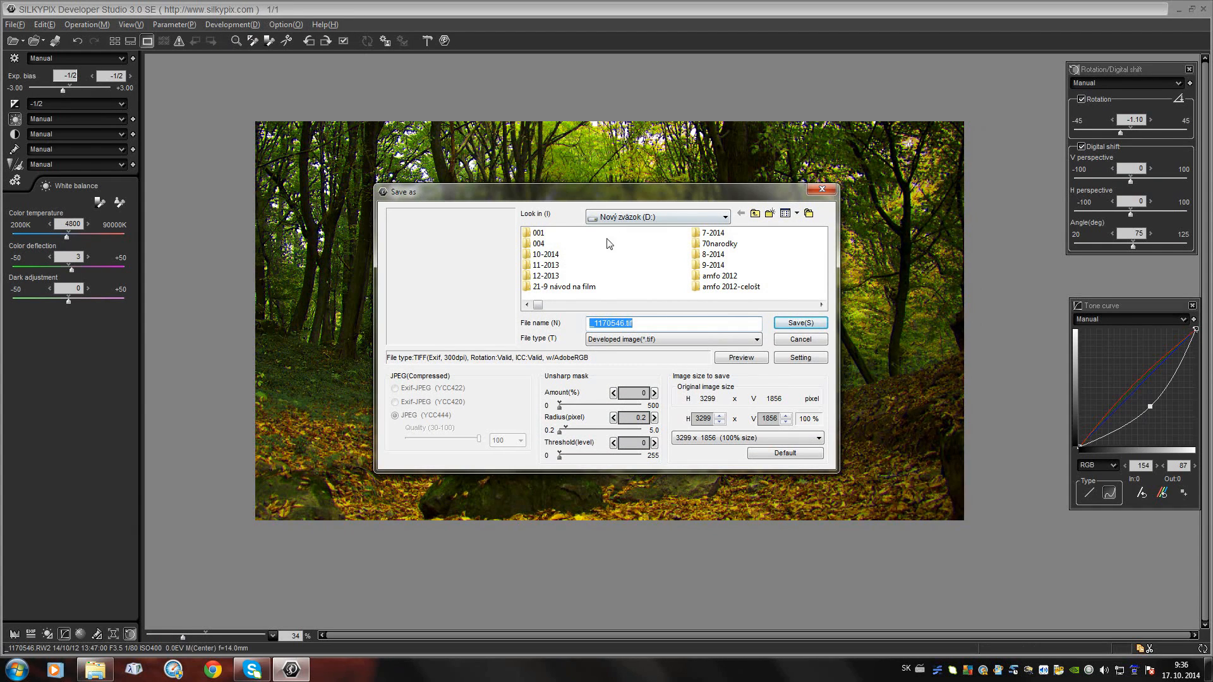
click(556, 255)
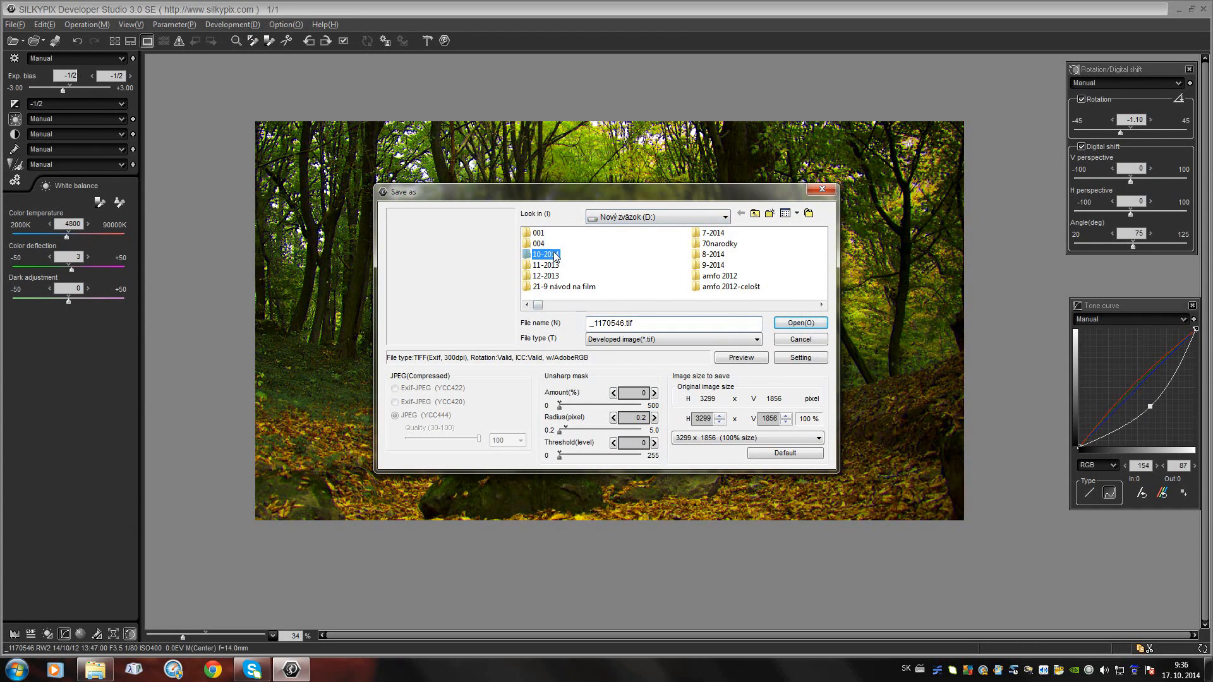
double_click(555, 255)
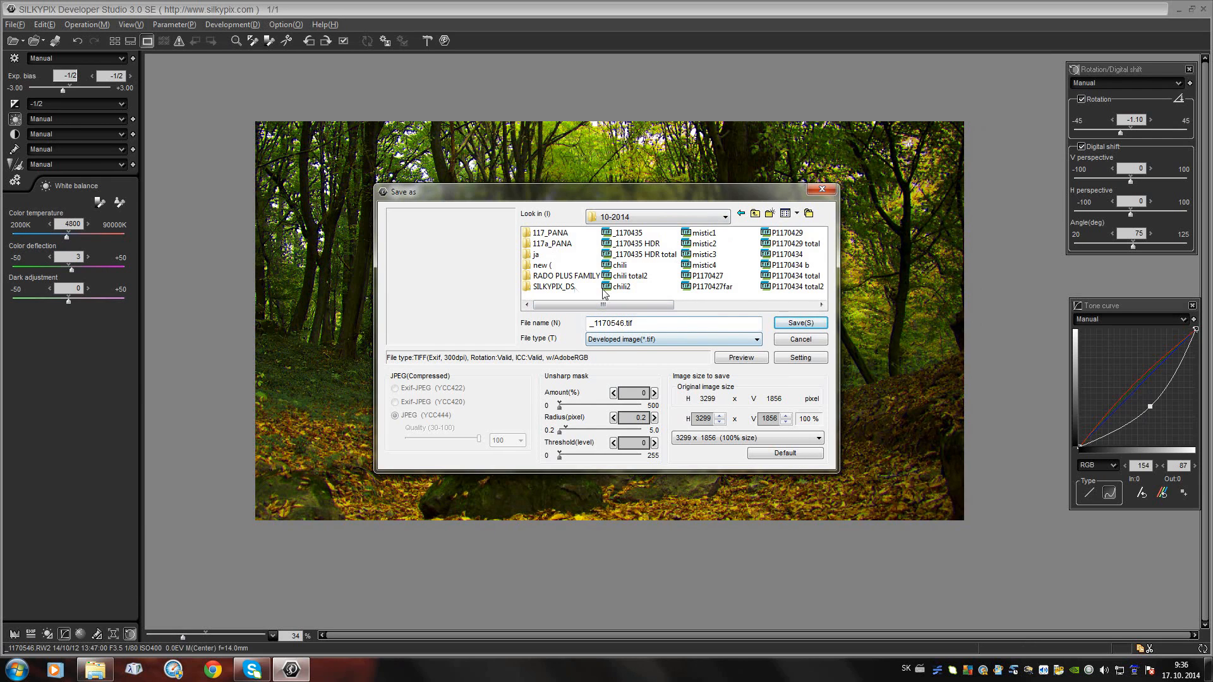
double_click(545, 270)
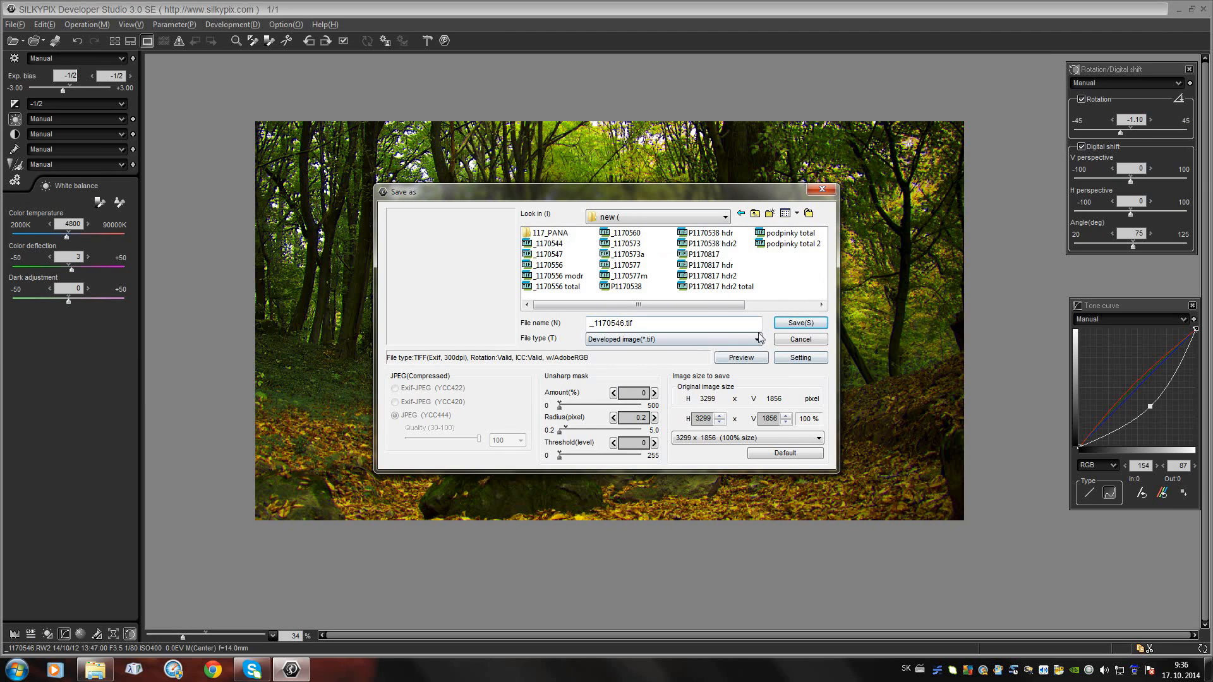
click(797, 325)
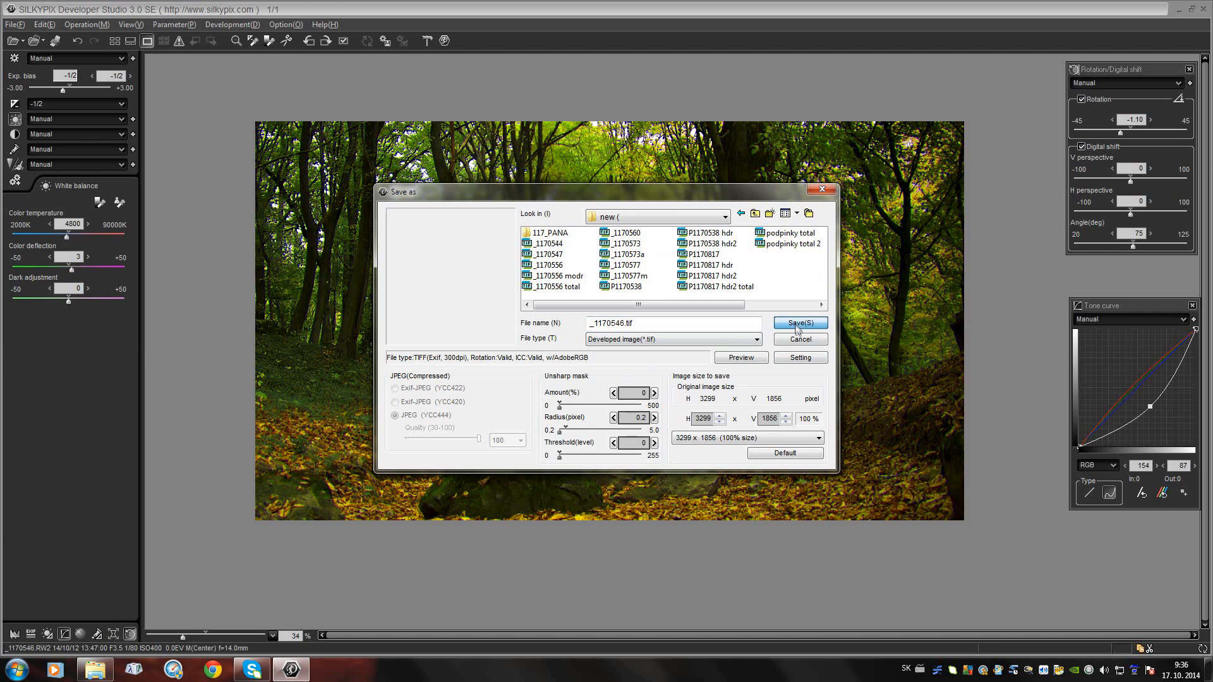